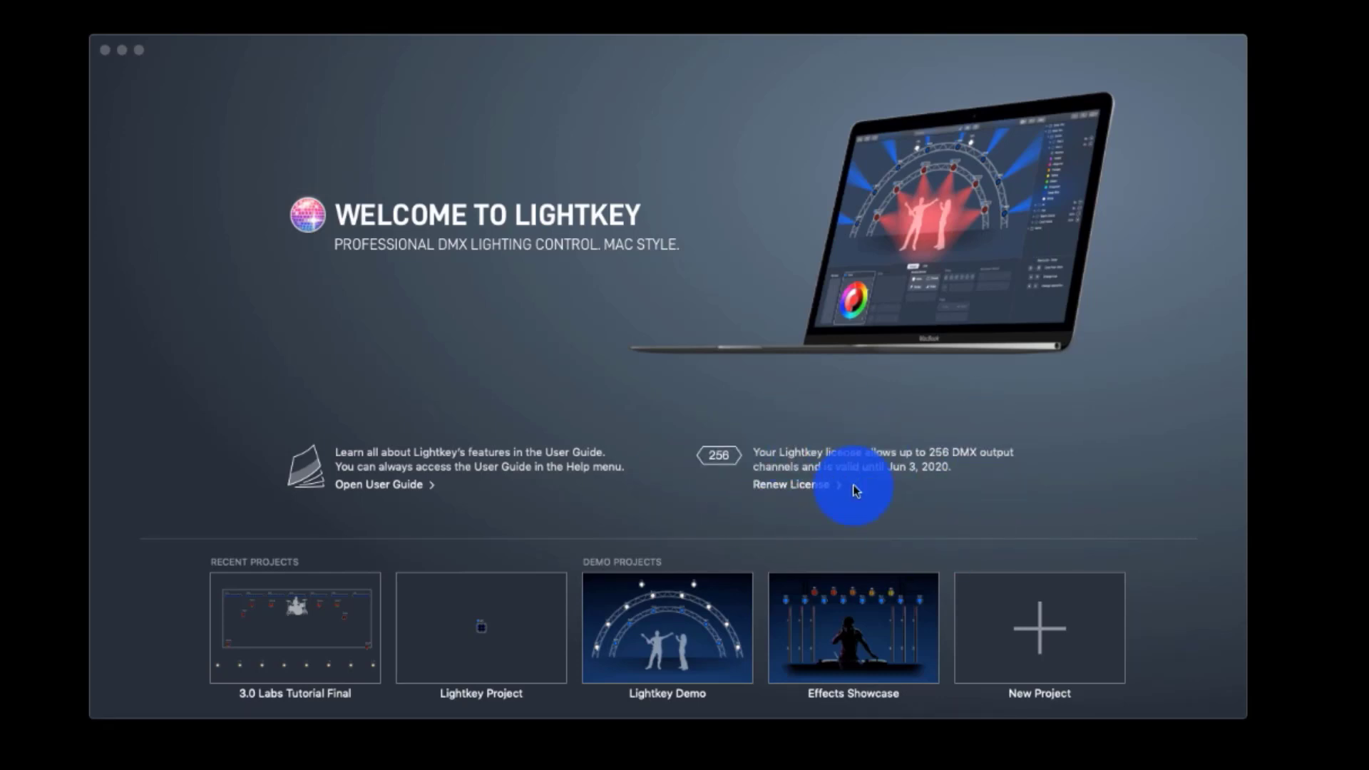
Step: Create a new project named 'Lightkey Project2' and save it
{"action": "left_click", "coordinate": [1031, 645]}
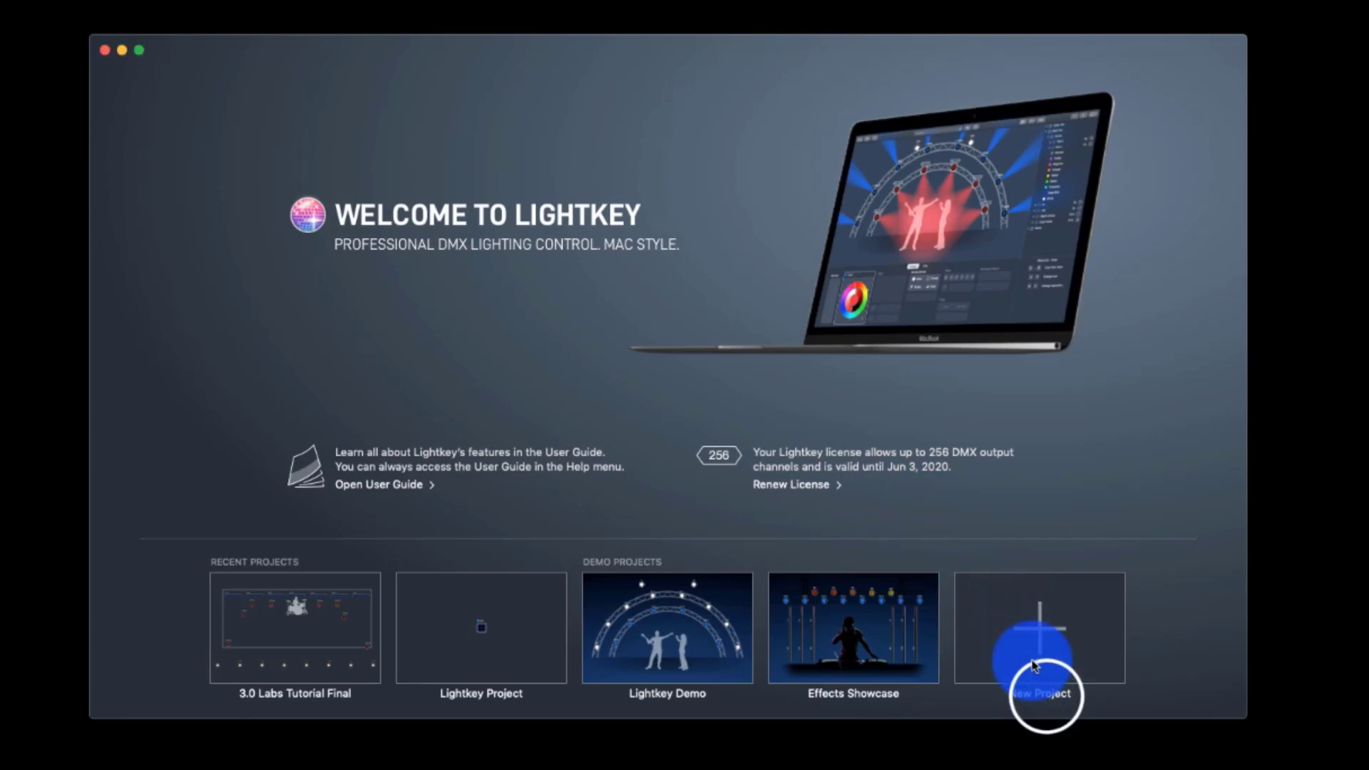
{"action": "left_click", "coordinate": [1040, 635]}
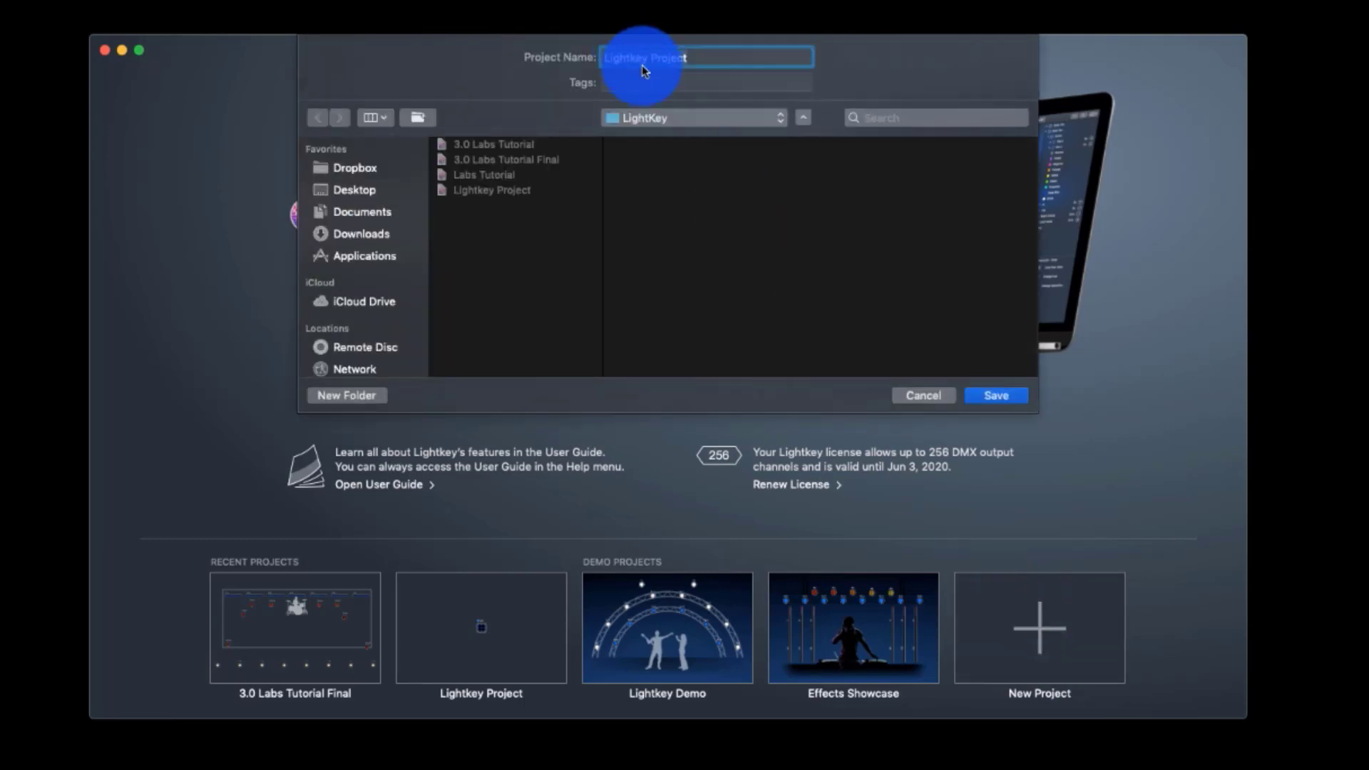
{"action": "left_click", "coordinate": [642, 66]}
{"action": "type", "text": "2"}
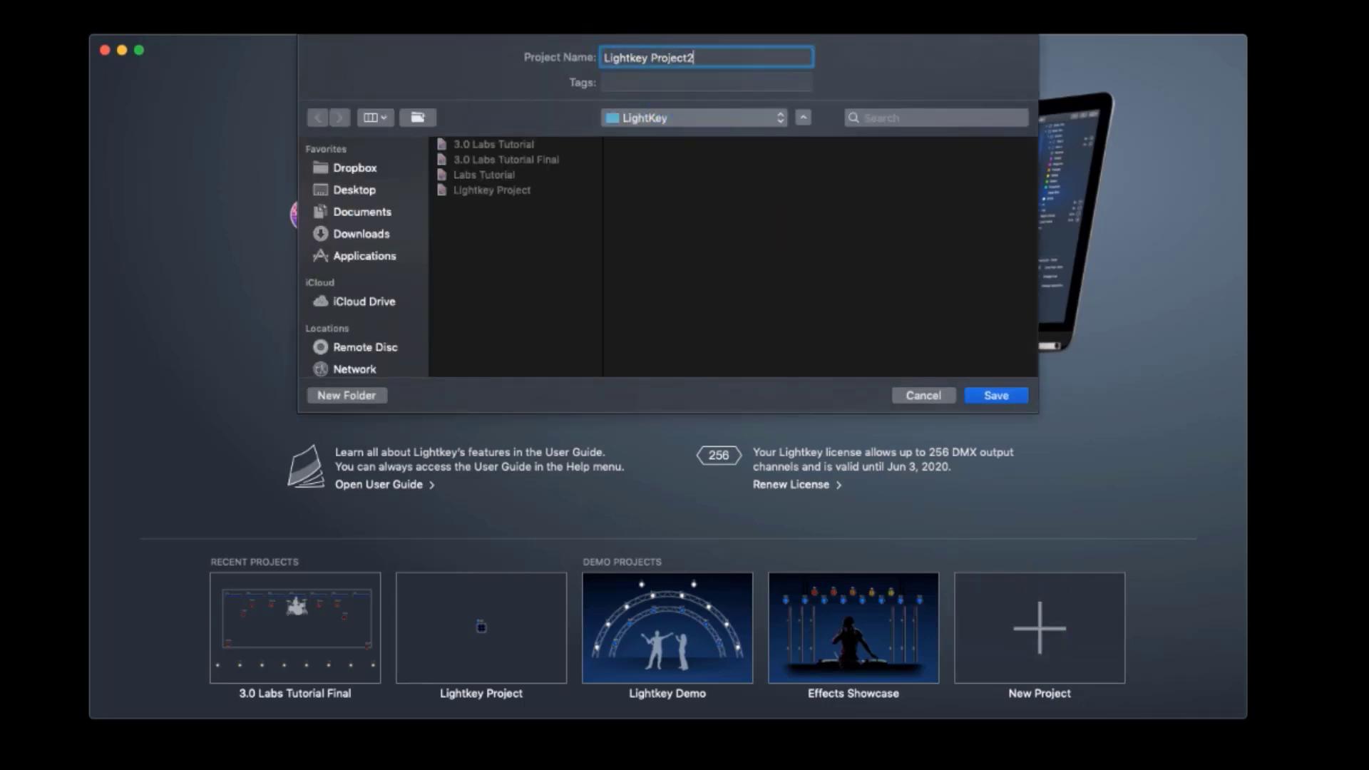
{"action": "key", "text": "Return"}
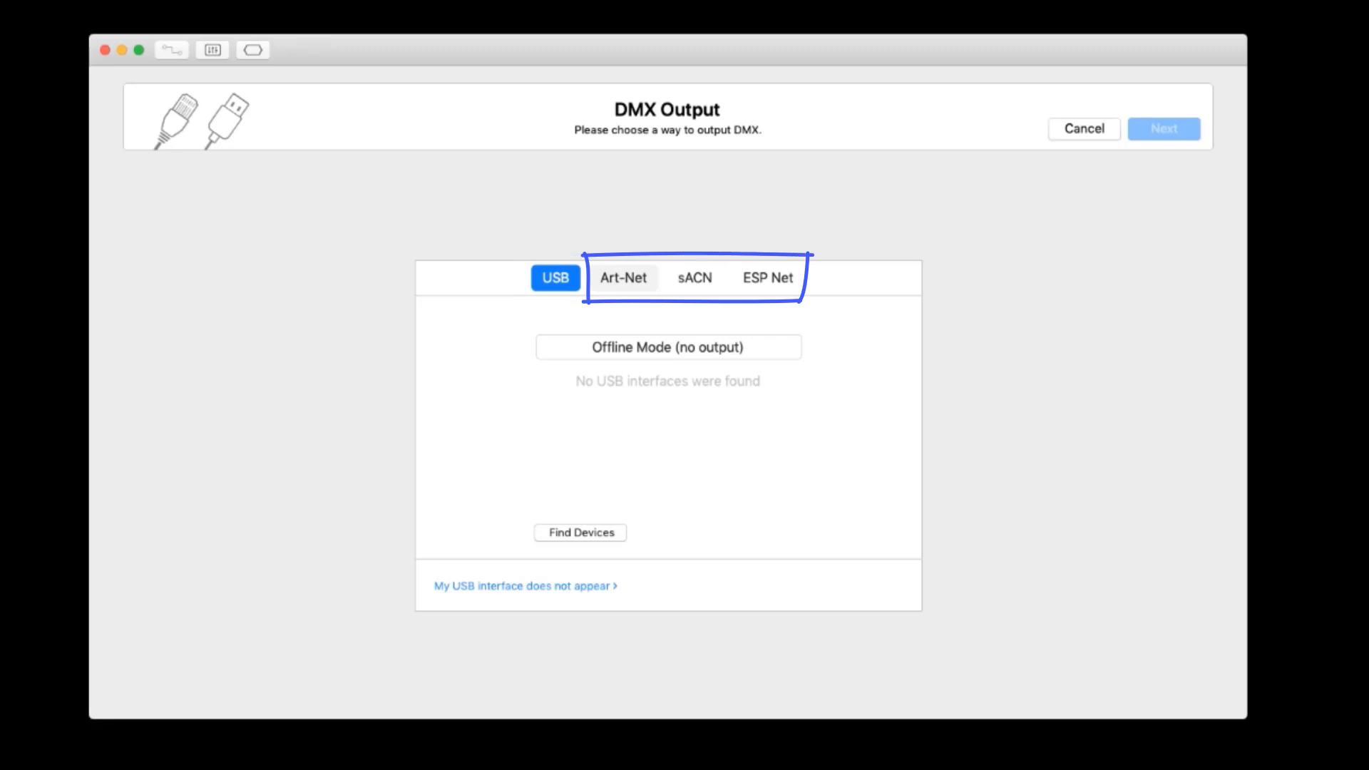
{"action": "left_click", "coordinate": [623, 277]}
{"action": "left_click", "coordinate": [695, 277]}
{"action": "left_click", "coordinate": [767, 277]}
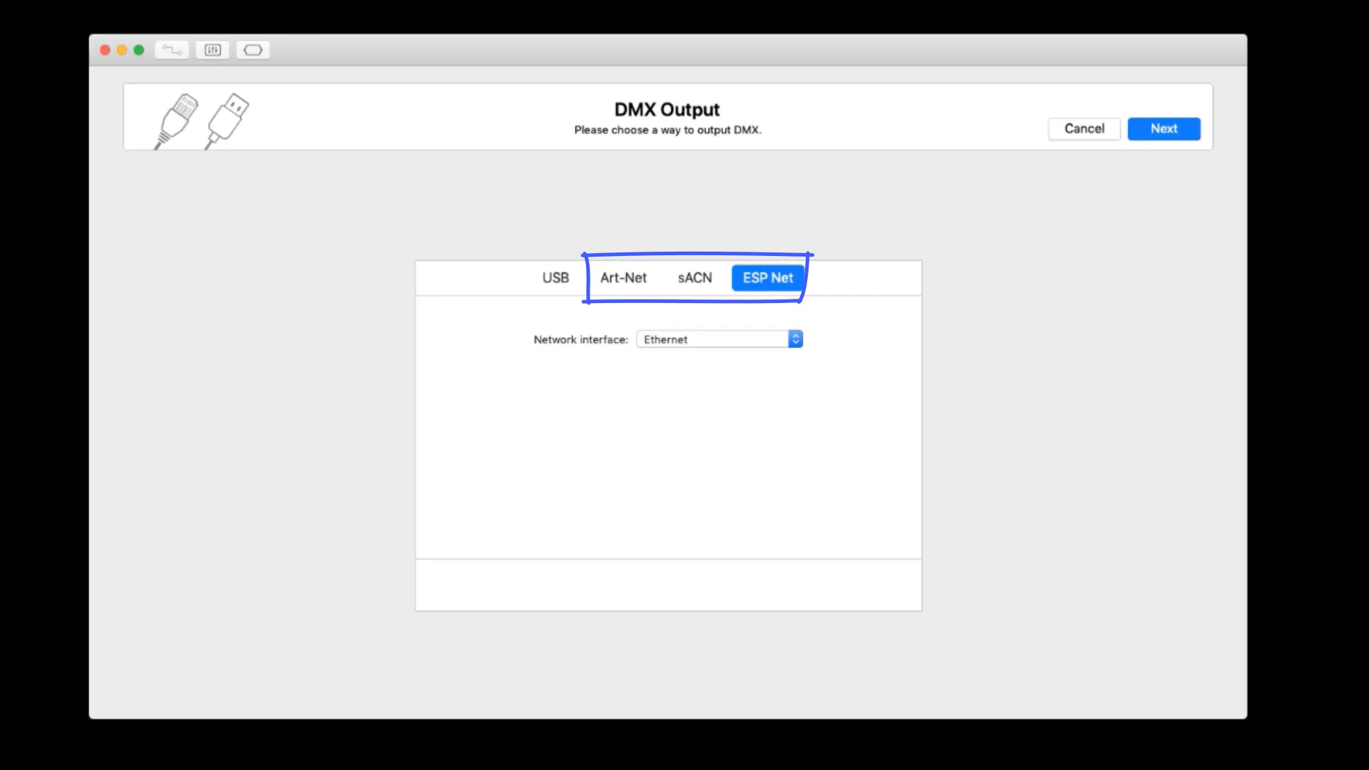
{"action": "left_click", "coordinate": [555, 277]}
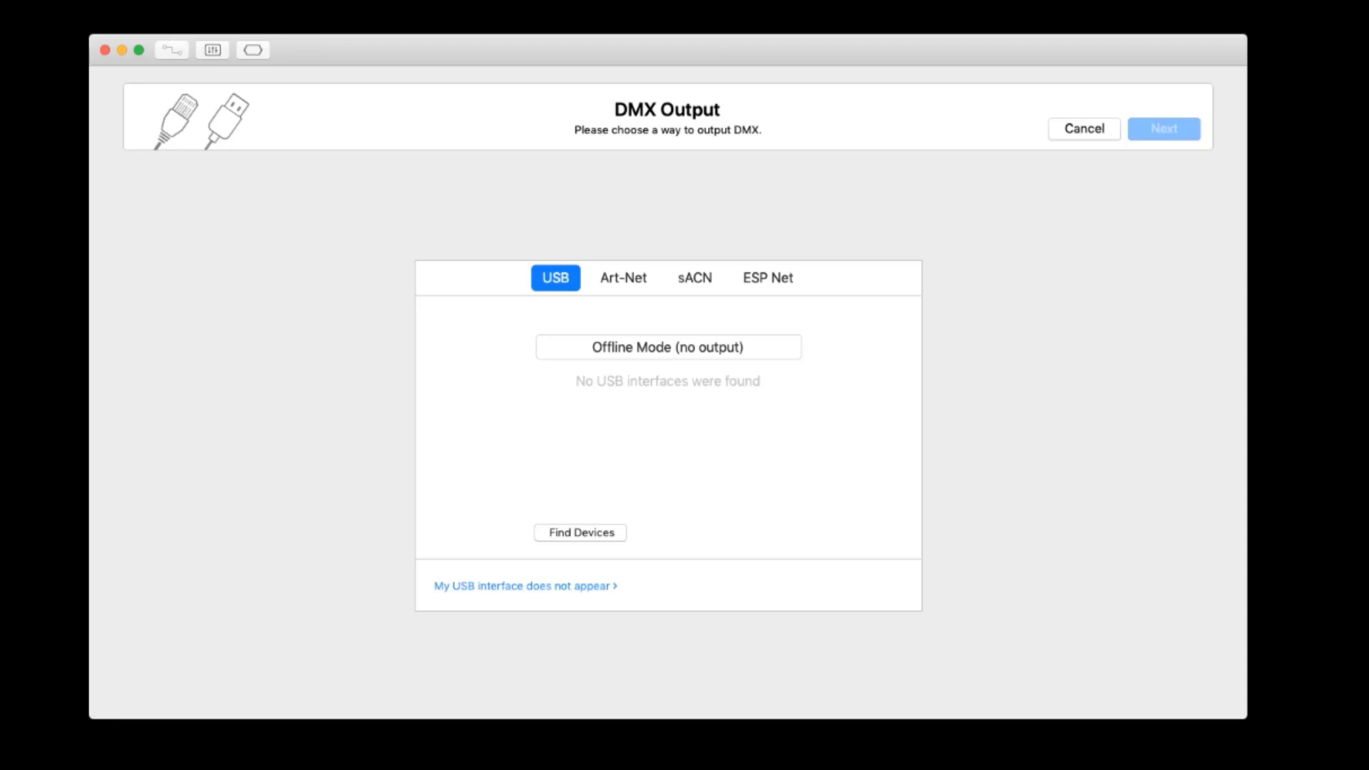
{"action": "left_click", "coordinate": [623, 277]}
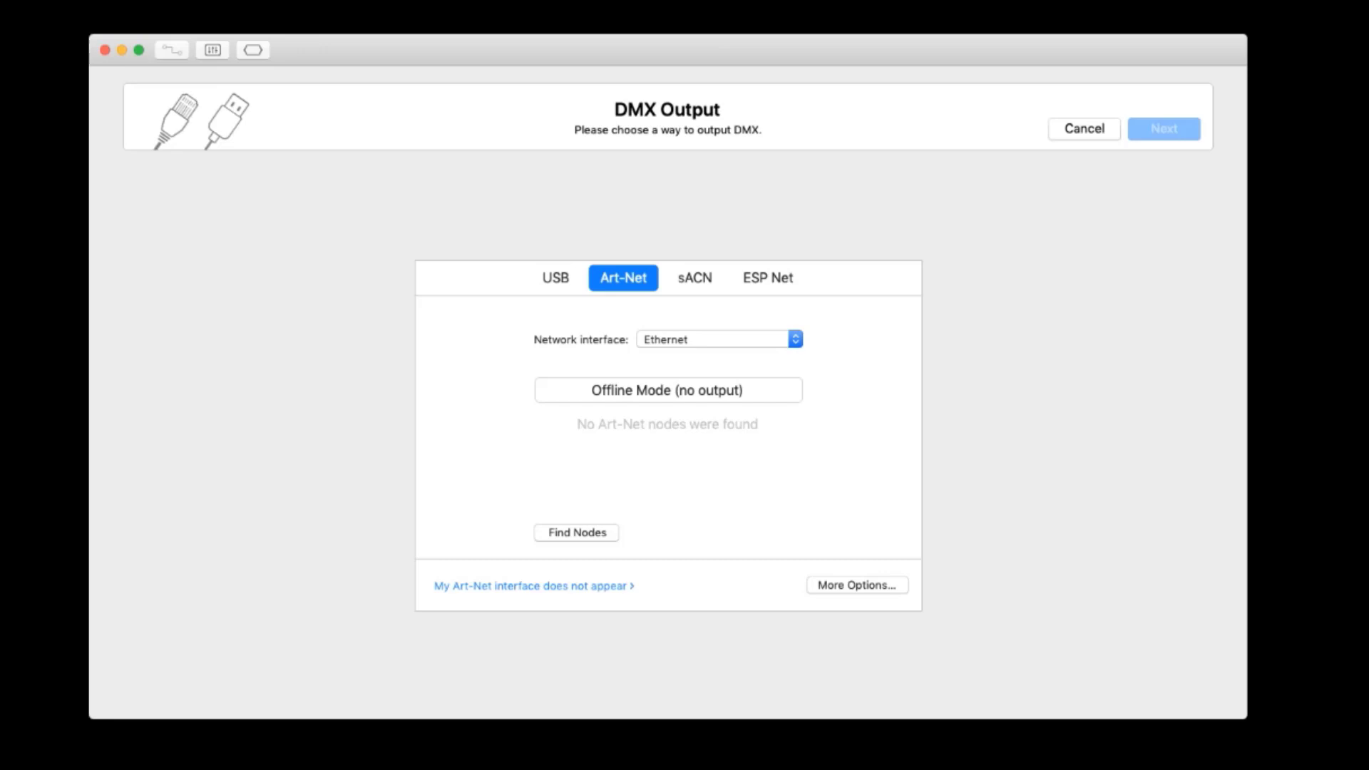
{"action": "left_click", "coordinate": [694, 278]}
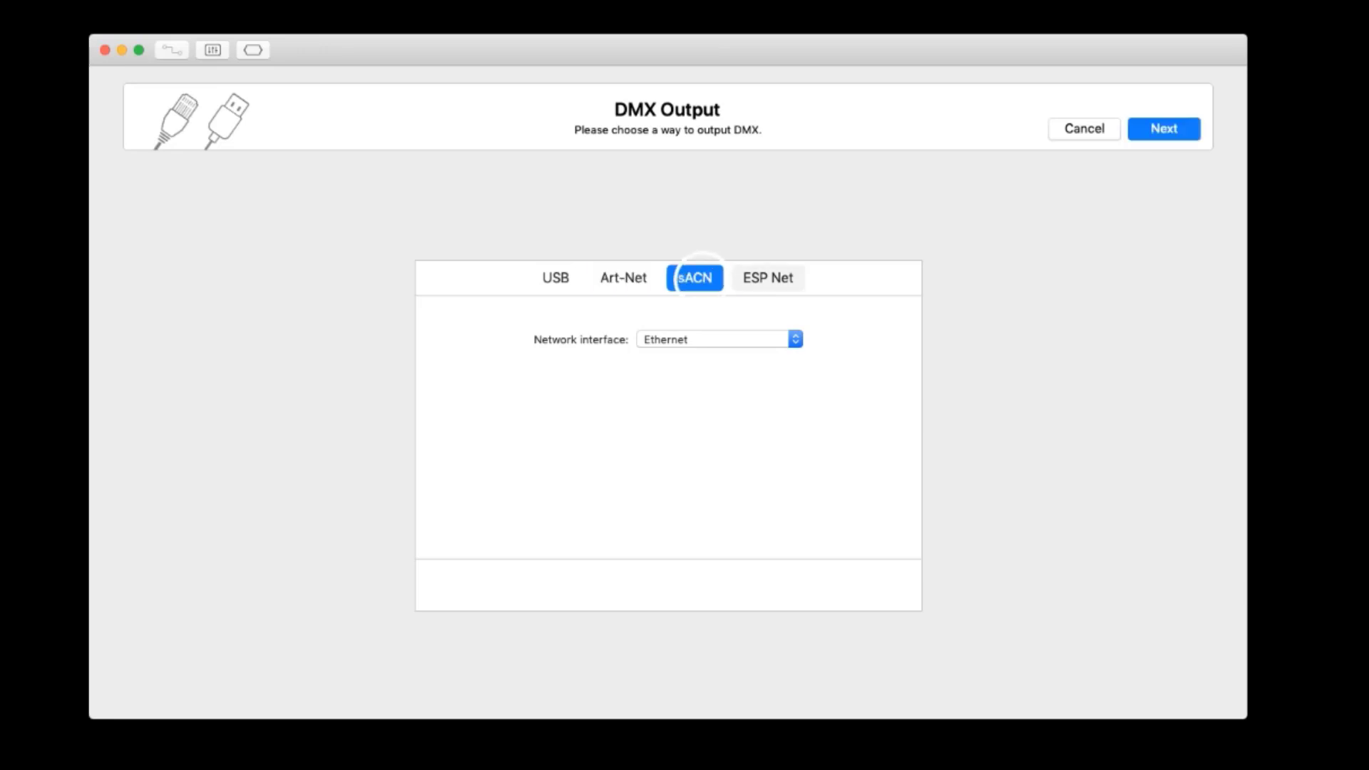
{"action": "left_click", "coordinate": [759, 277]}
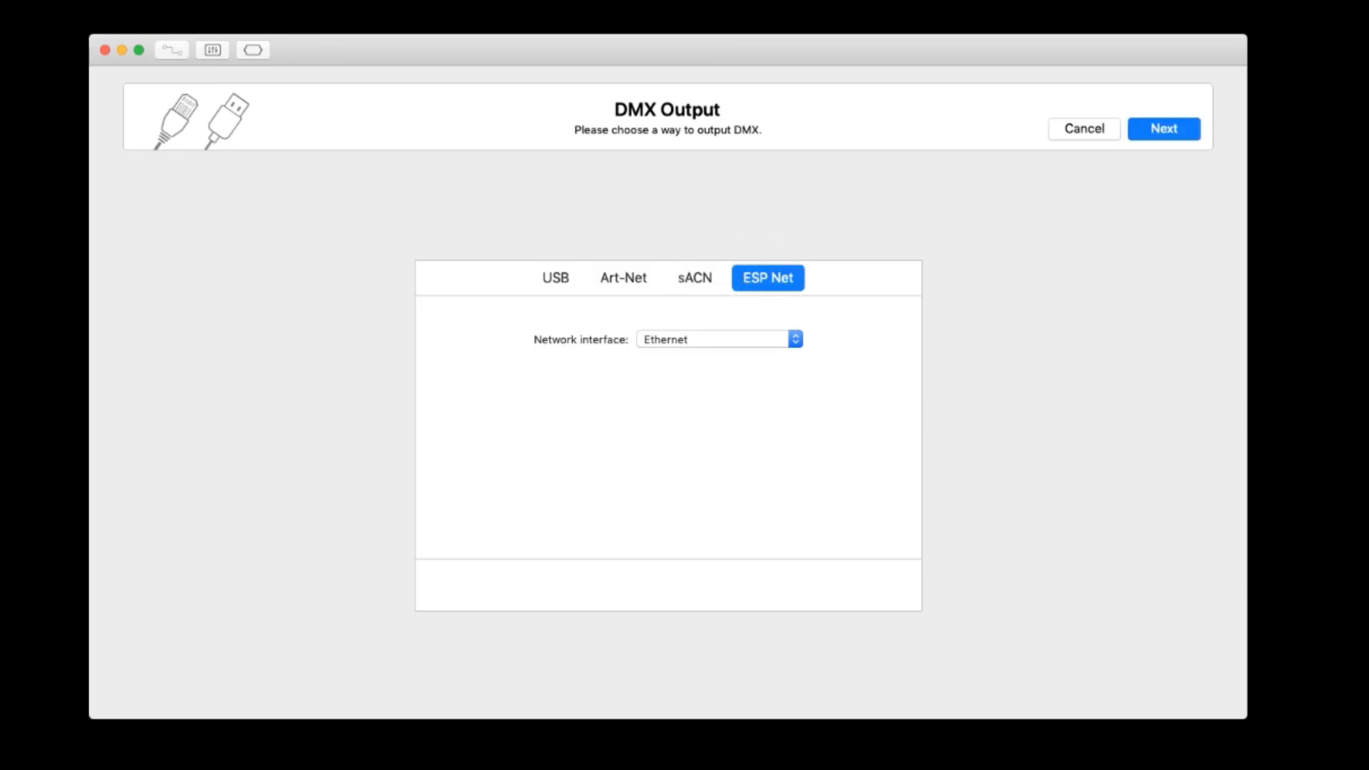
{"action": "left_click", "coordinate": [556, 278]}
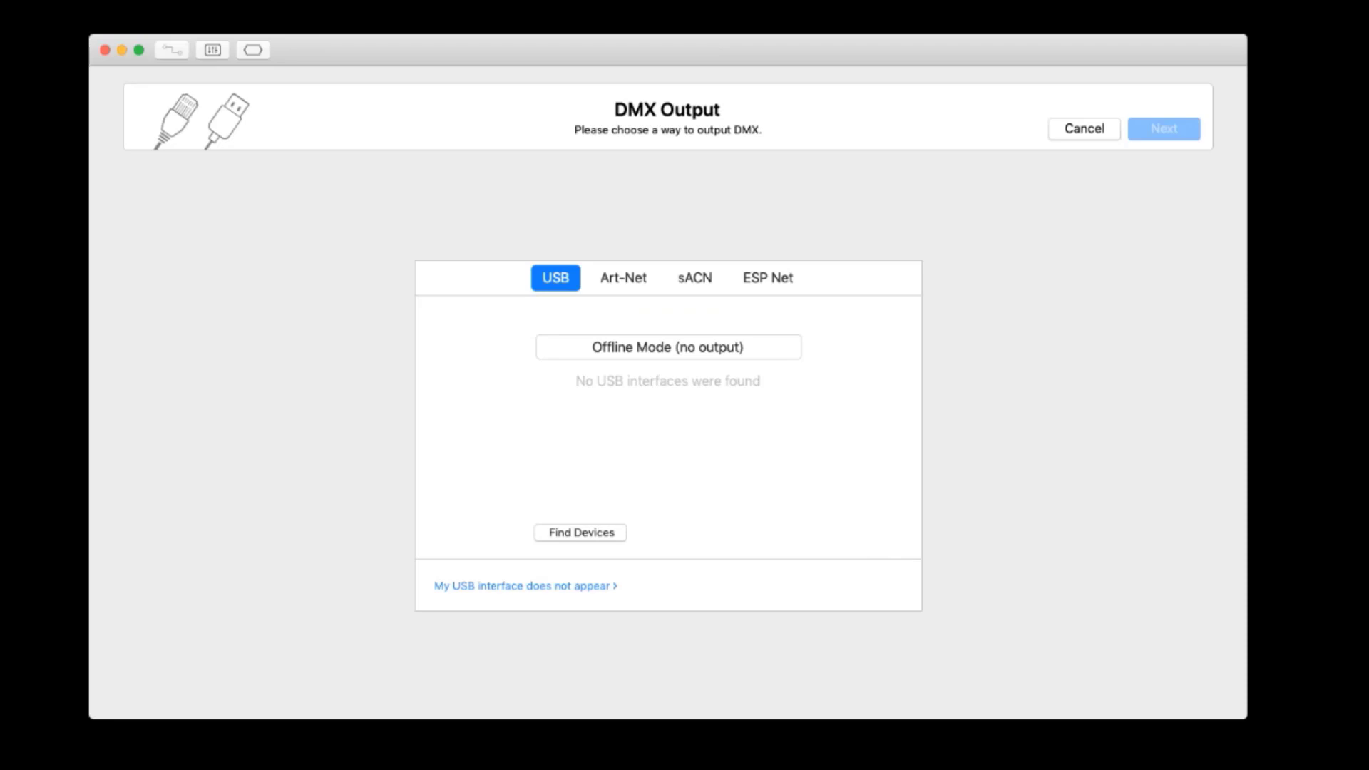
Step: Compare the Art-Net and USB output options, then select sACN as the DMX output
{"action": "left_click", "coordinate": [623, 277]}
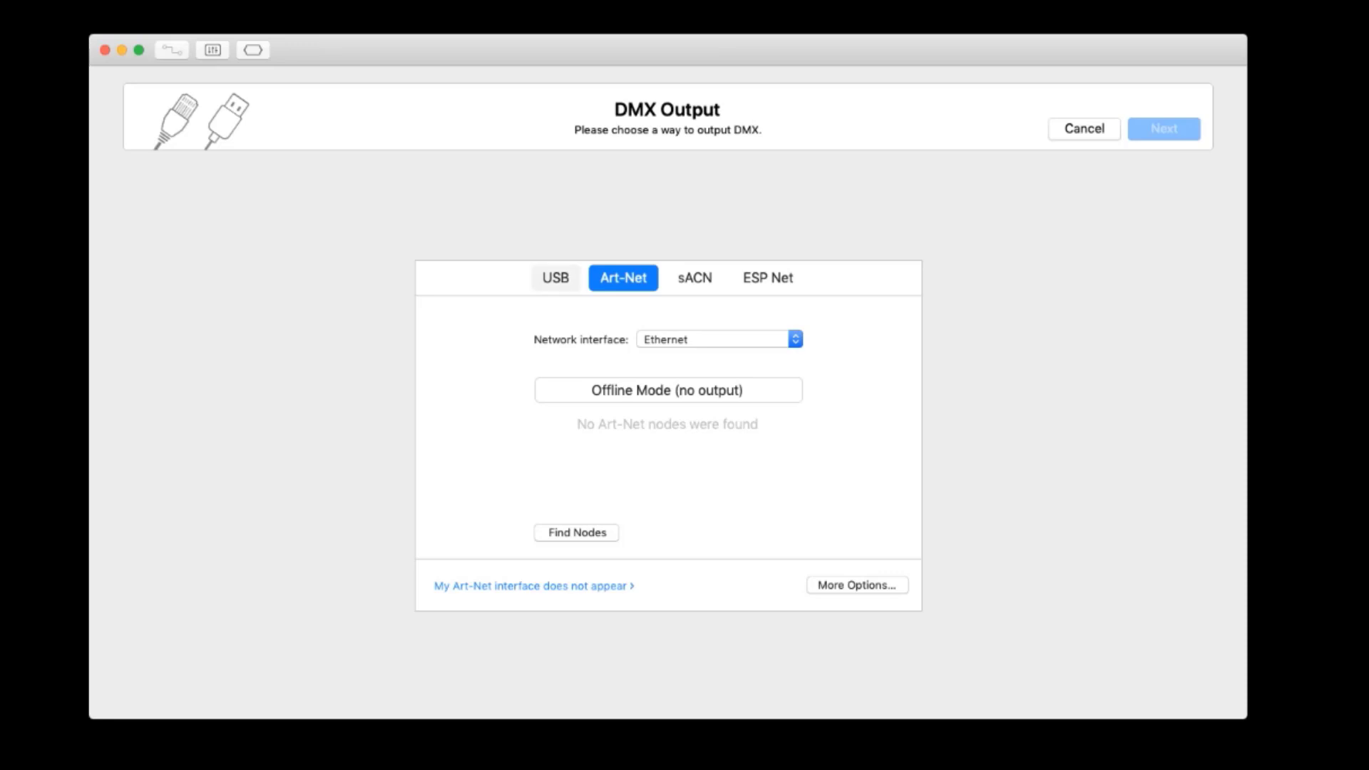
{"action": "left_click", "coordinate": [555, 277]}
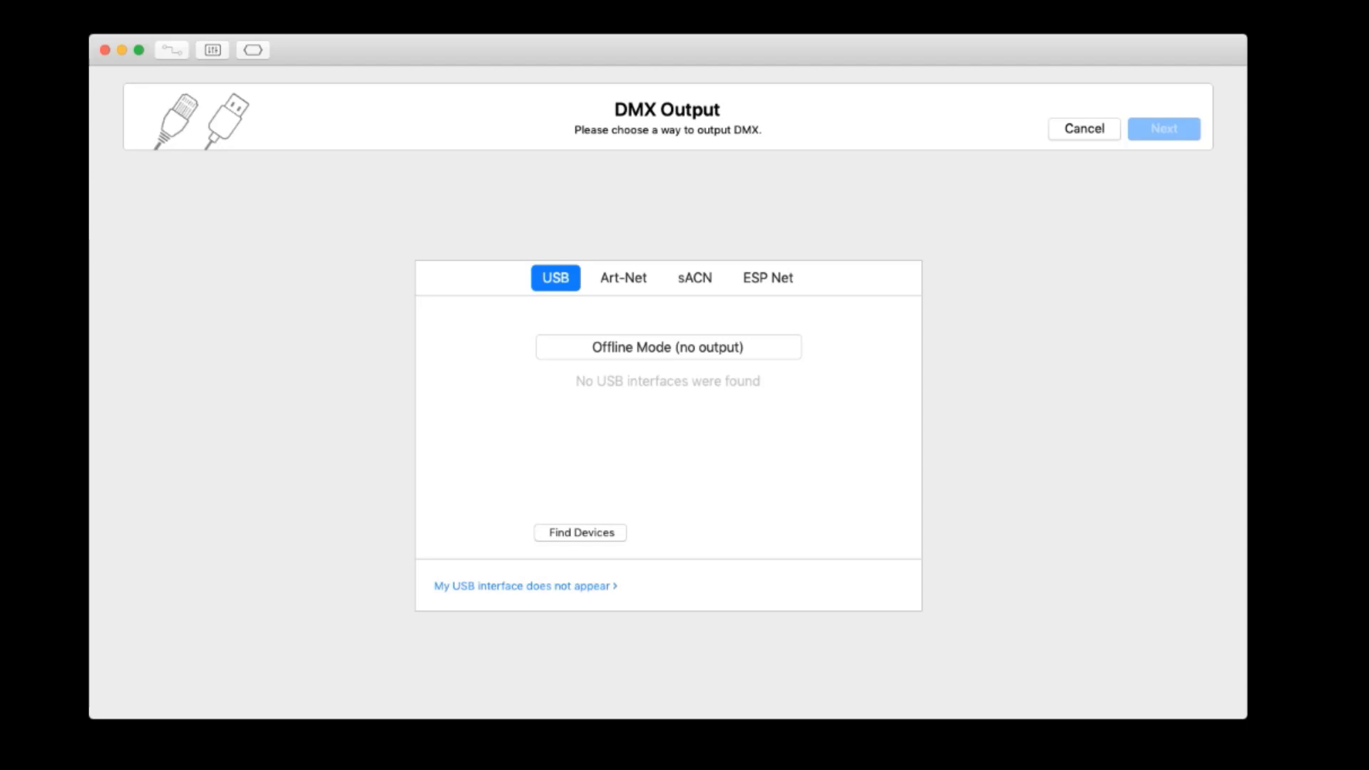
{"action": "left_click", "coordinate": [695, 277]}
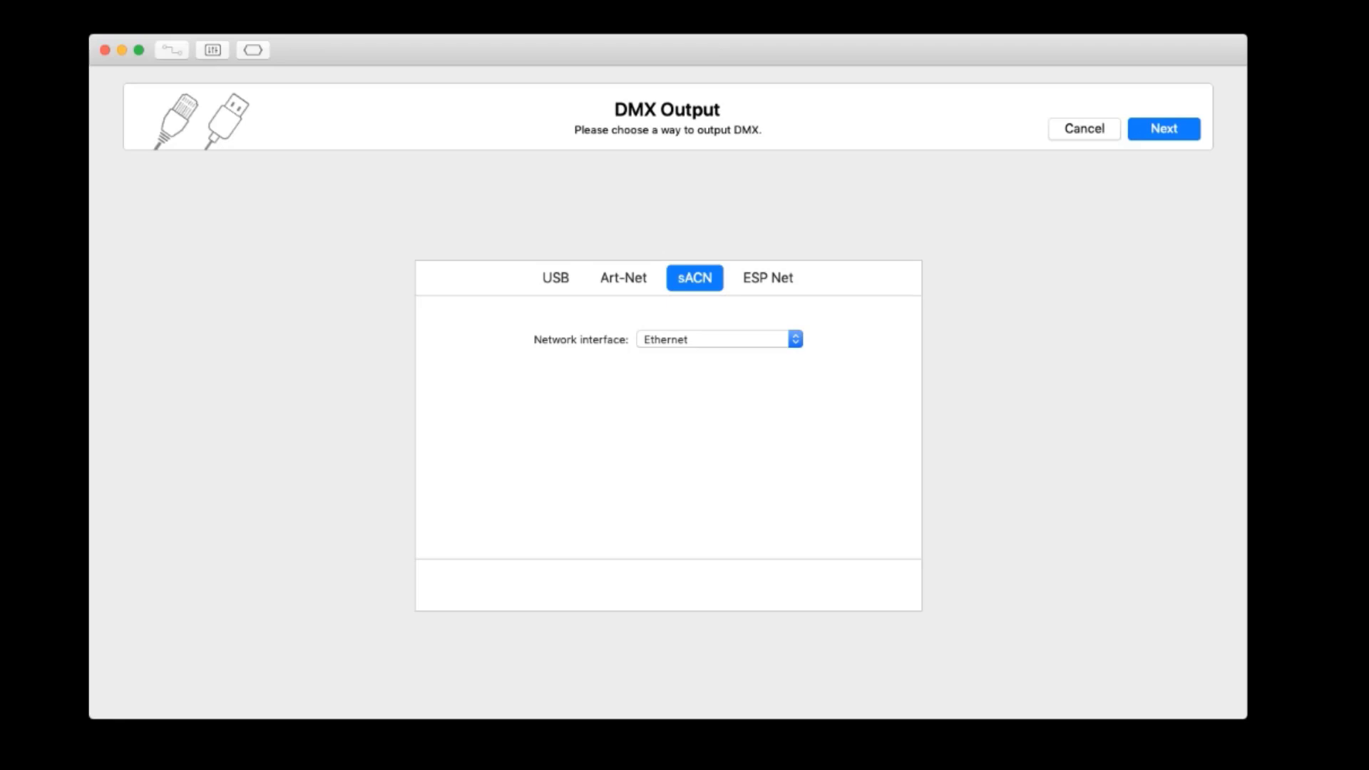
Step: Keep Ethernet as the sACN network interface and continue to Fixture Patching
{"action": "left_click", "coordinate": [711, 341]}
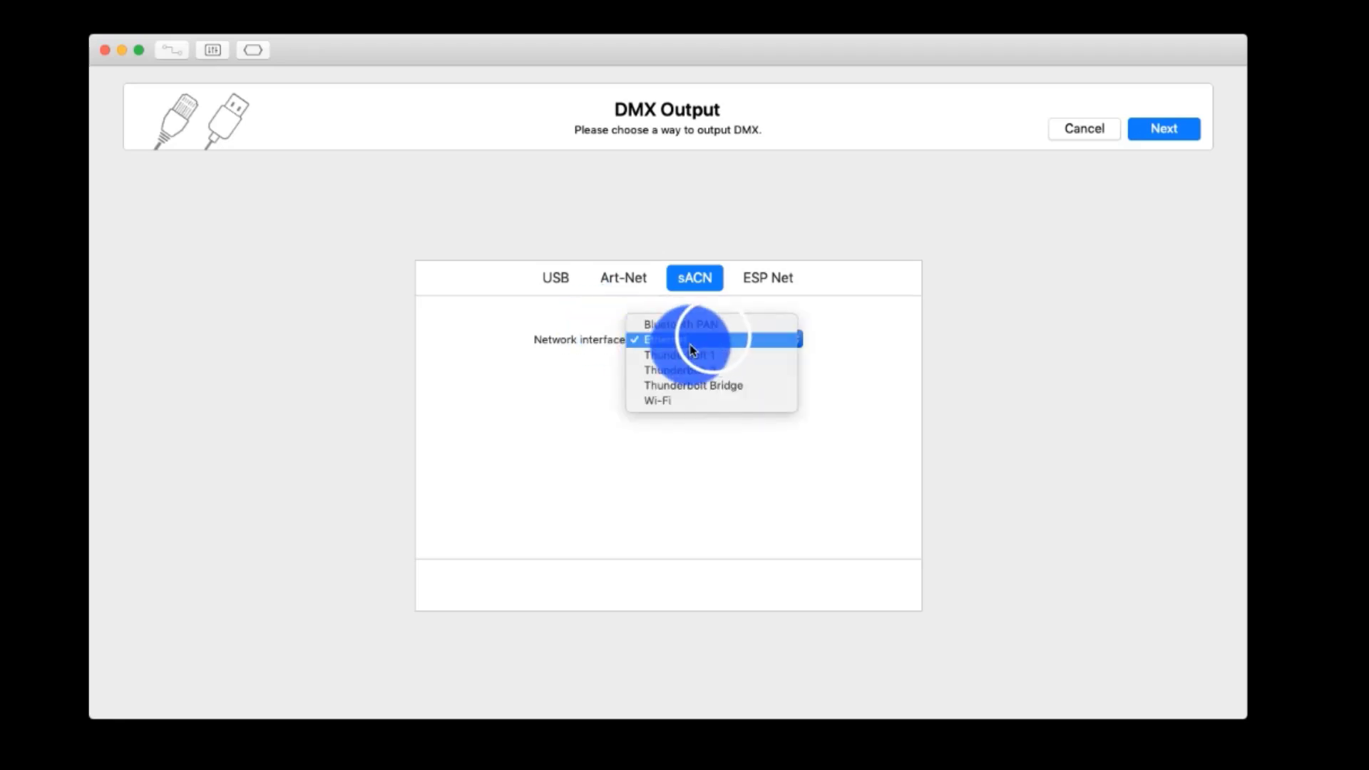
{"action": "left_click", "coordinate": [1062, 174]}
{"action": "left_click", "coordinate": [1171, 134]}
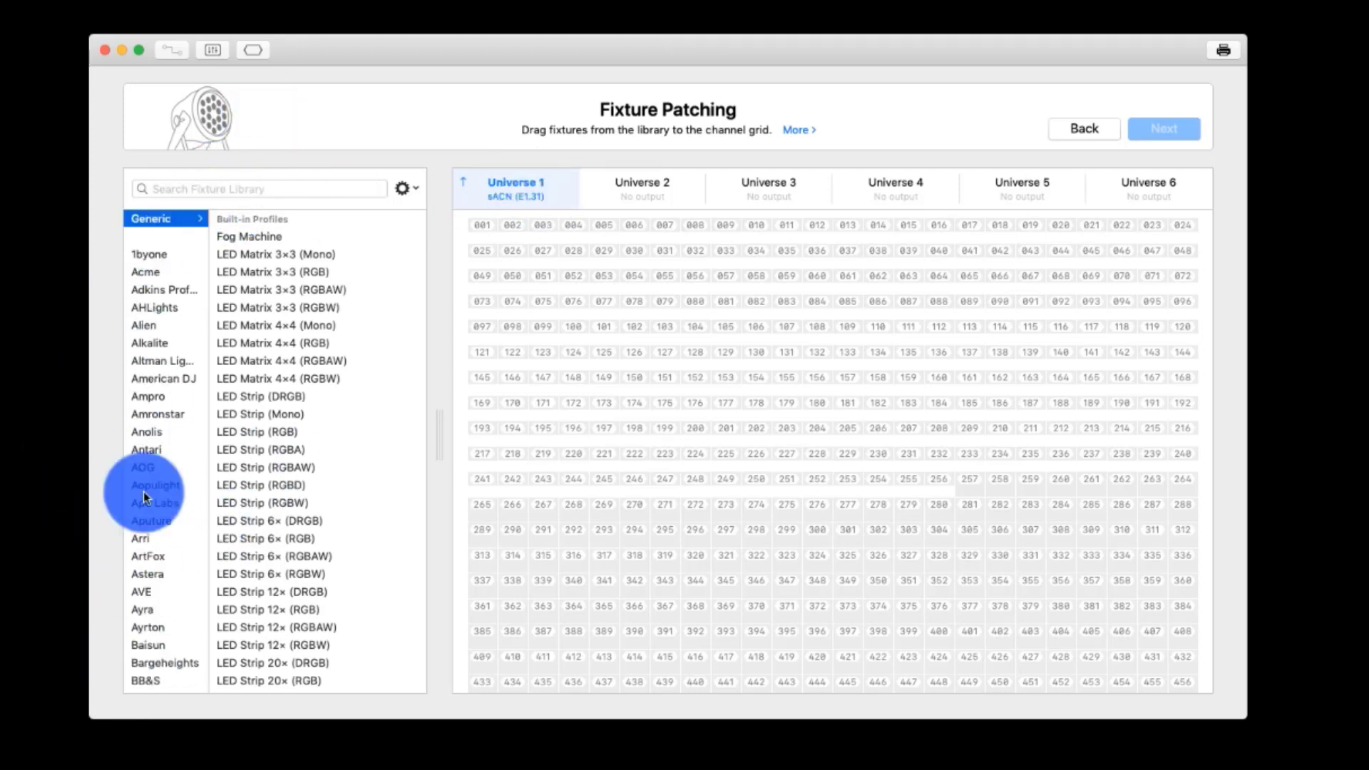
Step: Browse the fixture library's Generic profiles and select PAR Wash
{"action": "scroll", "coordinate": [158, 599], "scroll_direction": "down", "scroll_amount": 15}
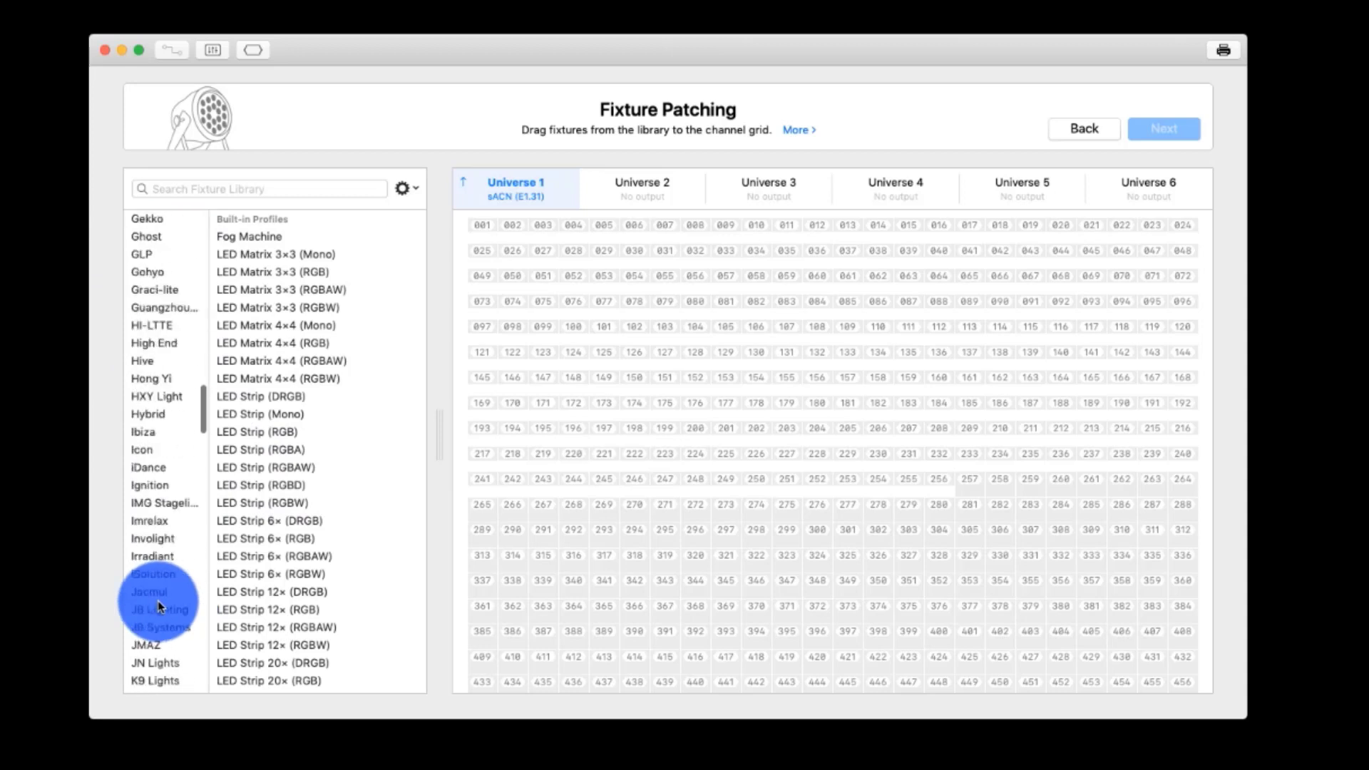
{"action": "scroll", "coordinate": [159, 598], "scroll_direction": "down", "scroll_amount": 10}
{"action": "scroll", "coordinate": [198, 601], "scroll_direction": "up", "scroll_amount": 20}
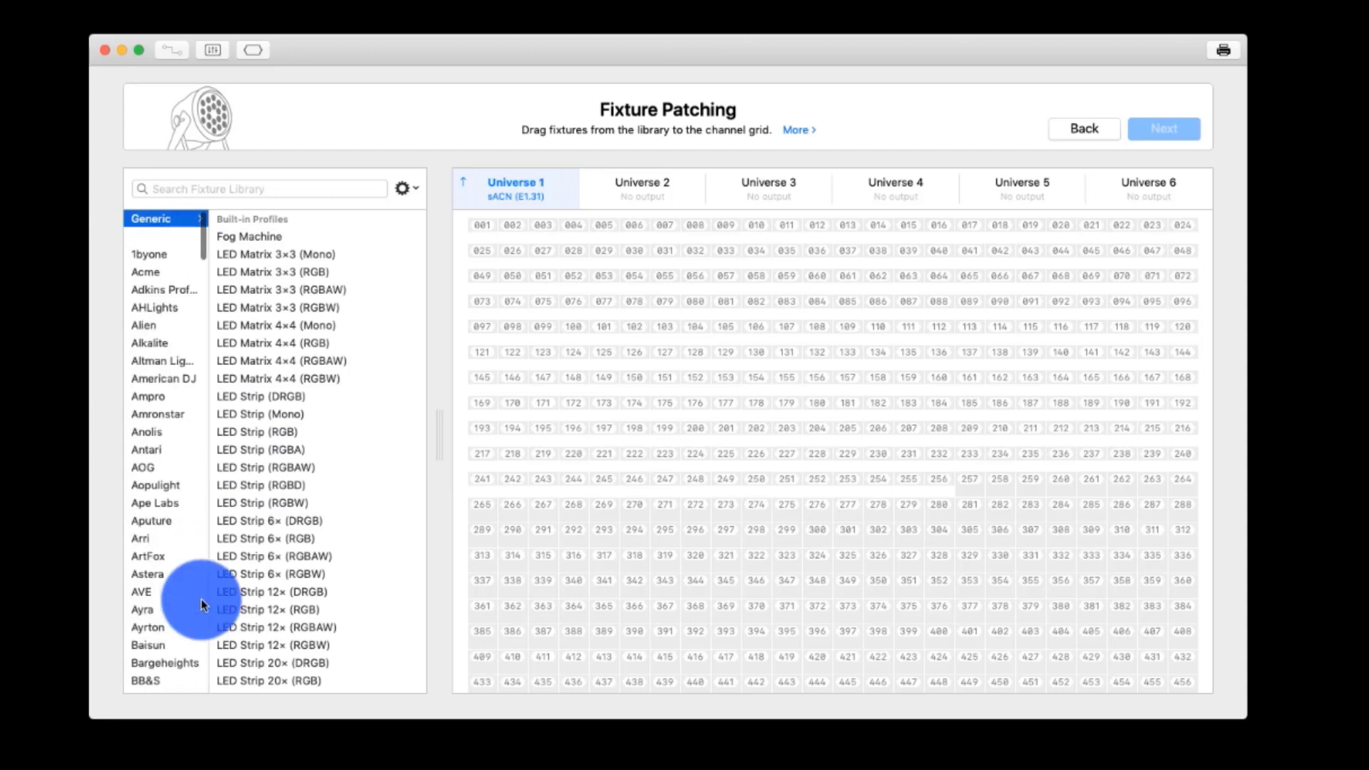
{"action": "scroll", "coordinate": [362, 419], "scroll_direction": "down", "scroll_amount": 10}
{"action": "scroll", "coordinate": [362, 419], "scroll_direction": "up", "scroll_amount": 10}
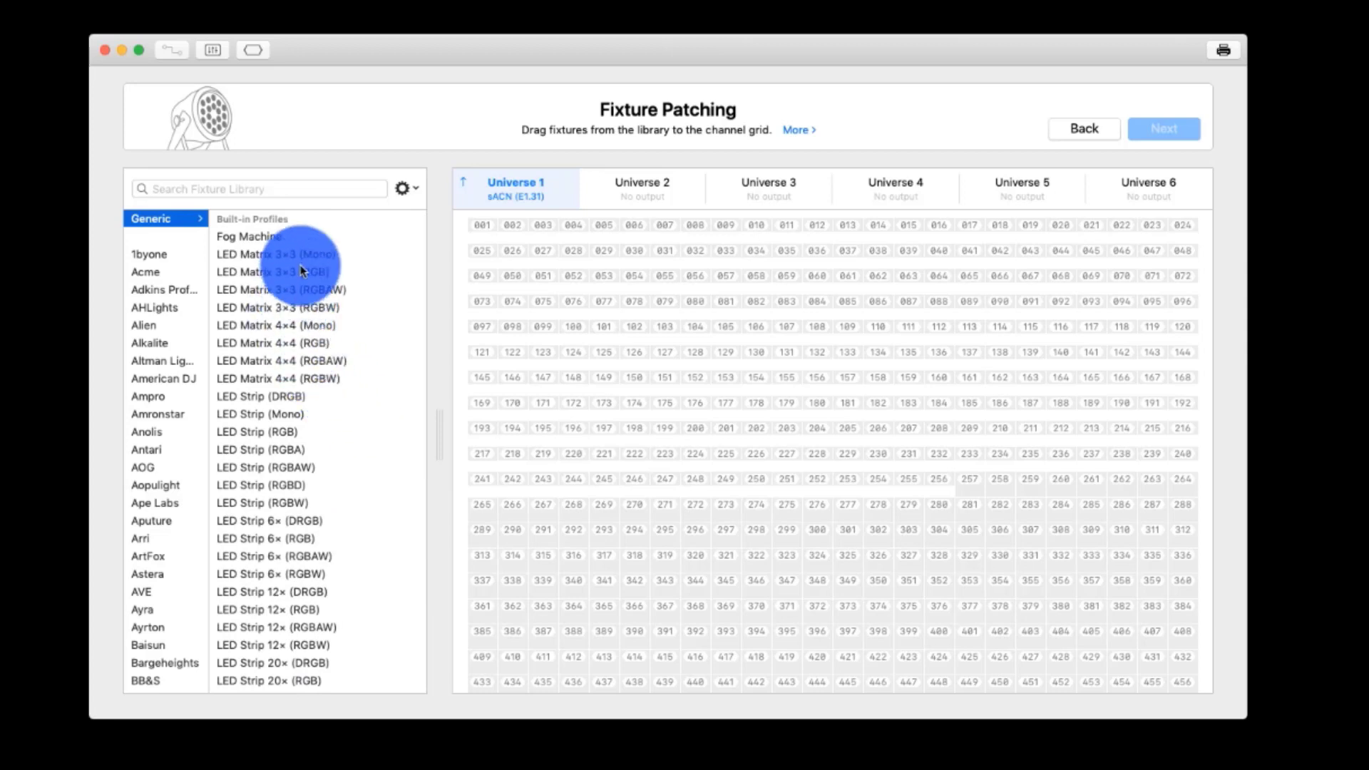
{"action": "left_click", "coordinate": [293, 187]}
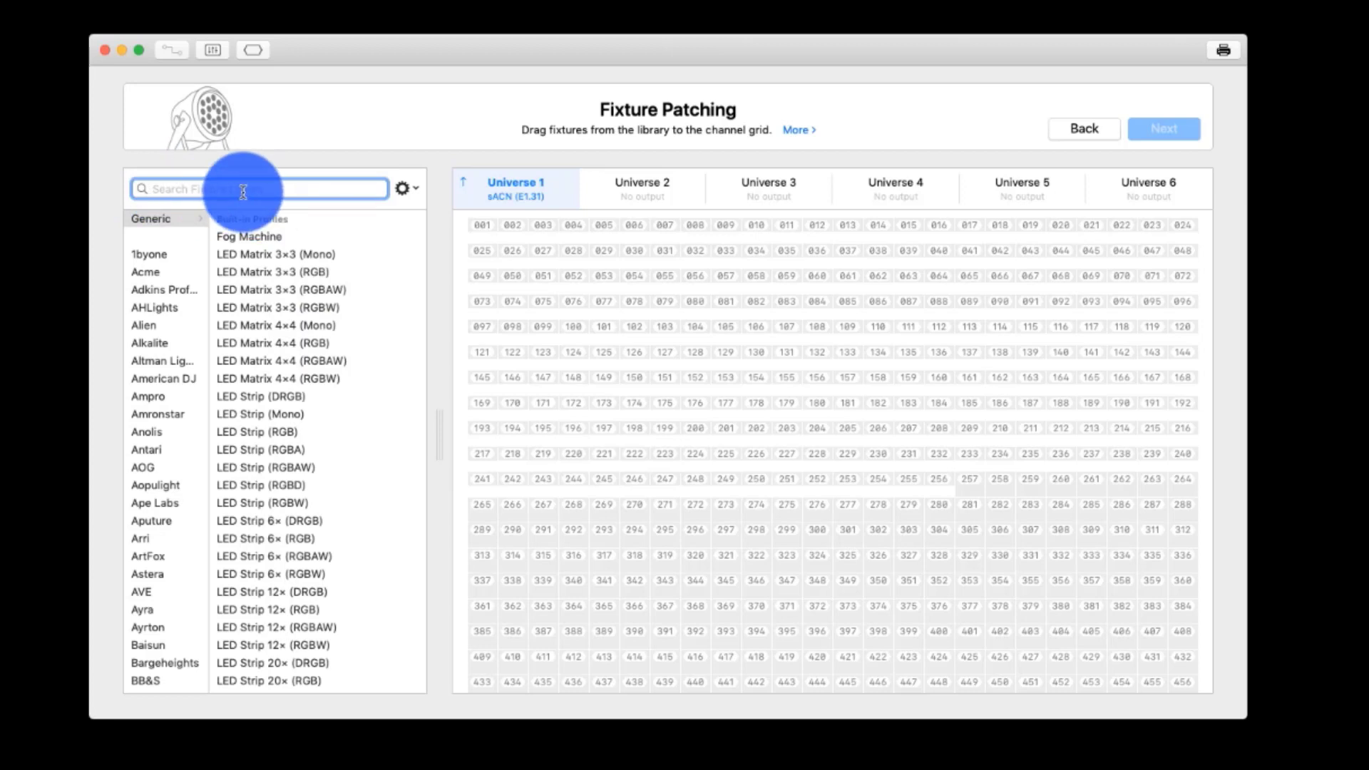
{"action": "left_click", "coordinate": [158, 221]}
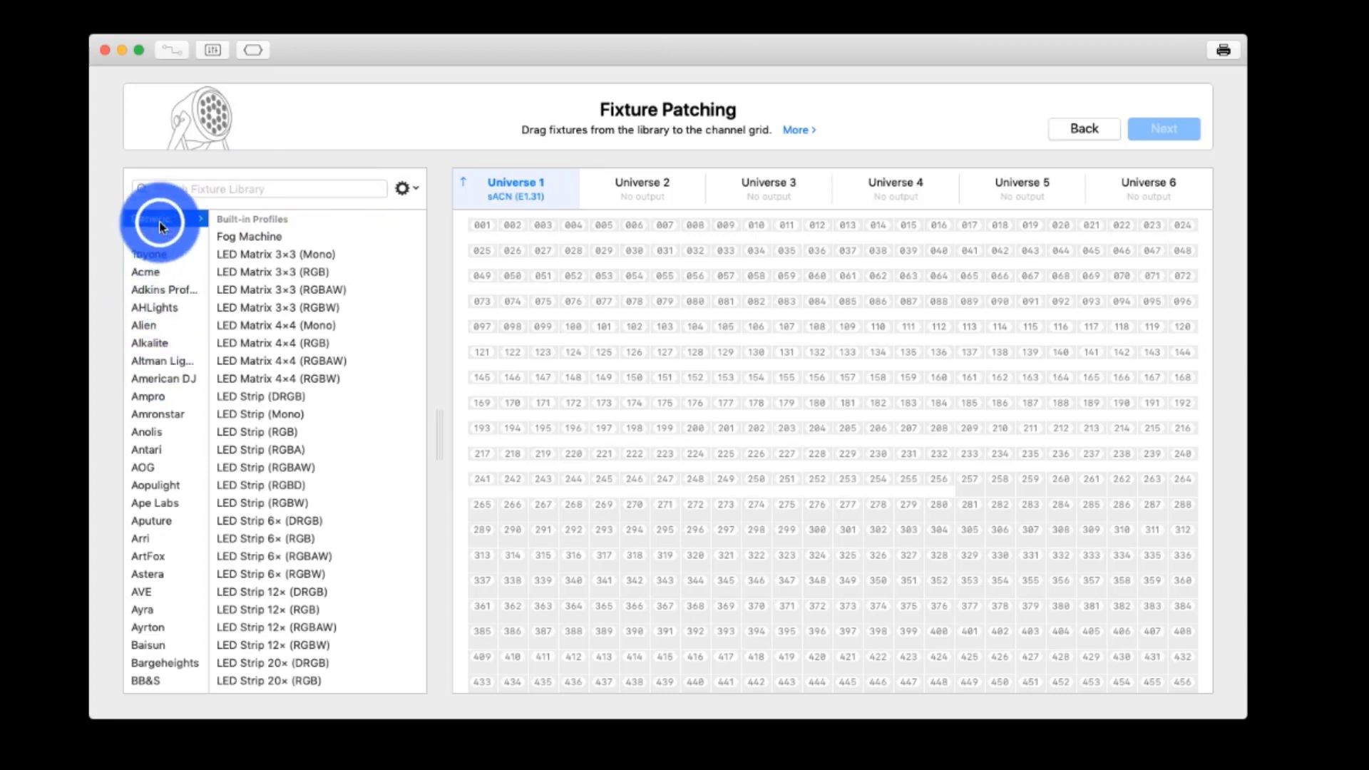
{"action": "scroll", "coordinate": [399, 430], "scroll_direction": "down", "scroll_amount": 5}
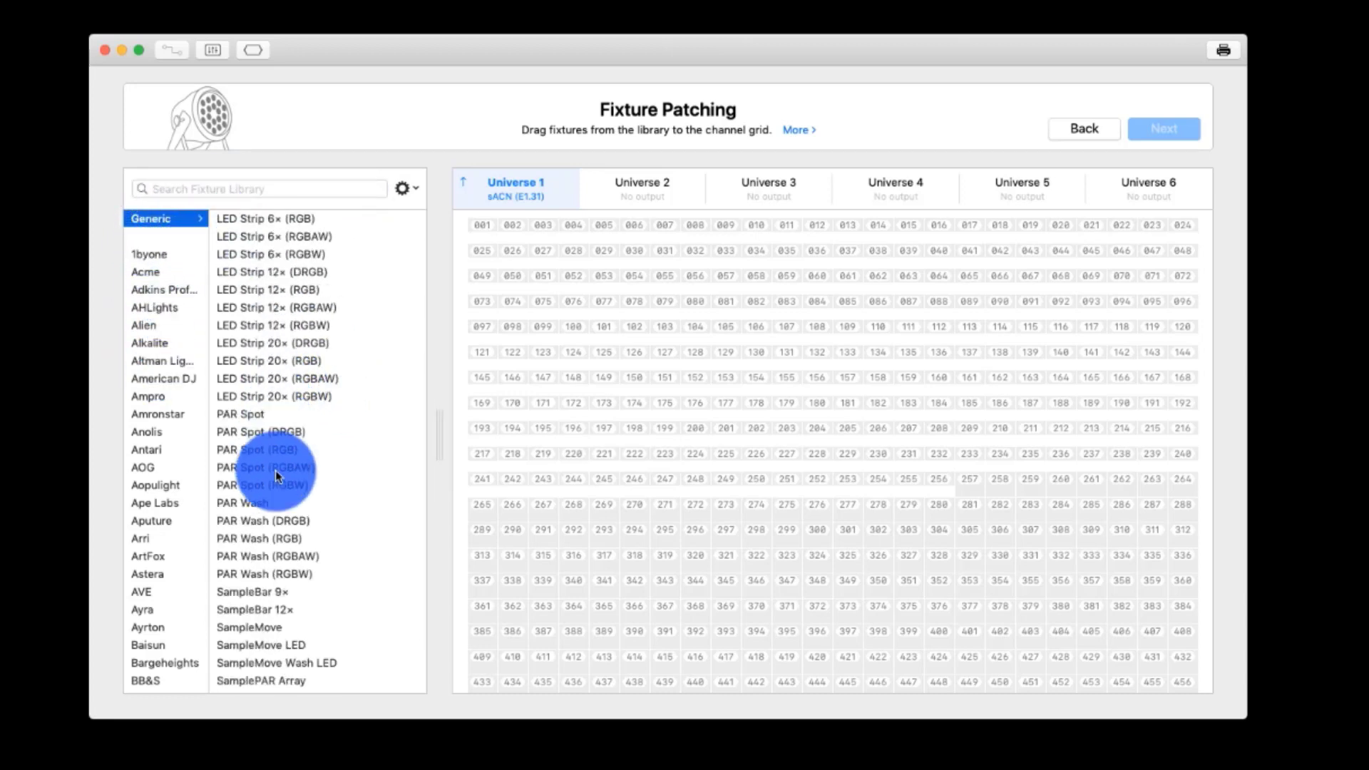
{"action": "left_click", "coordinate": [276, 503]}
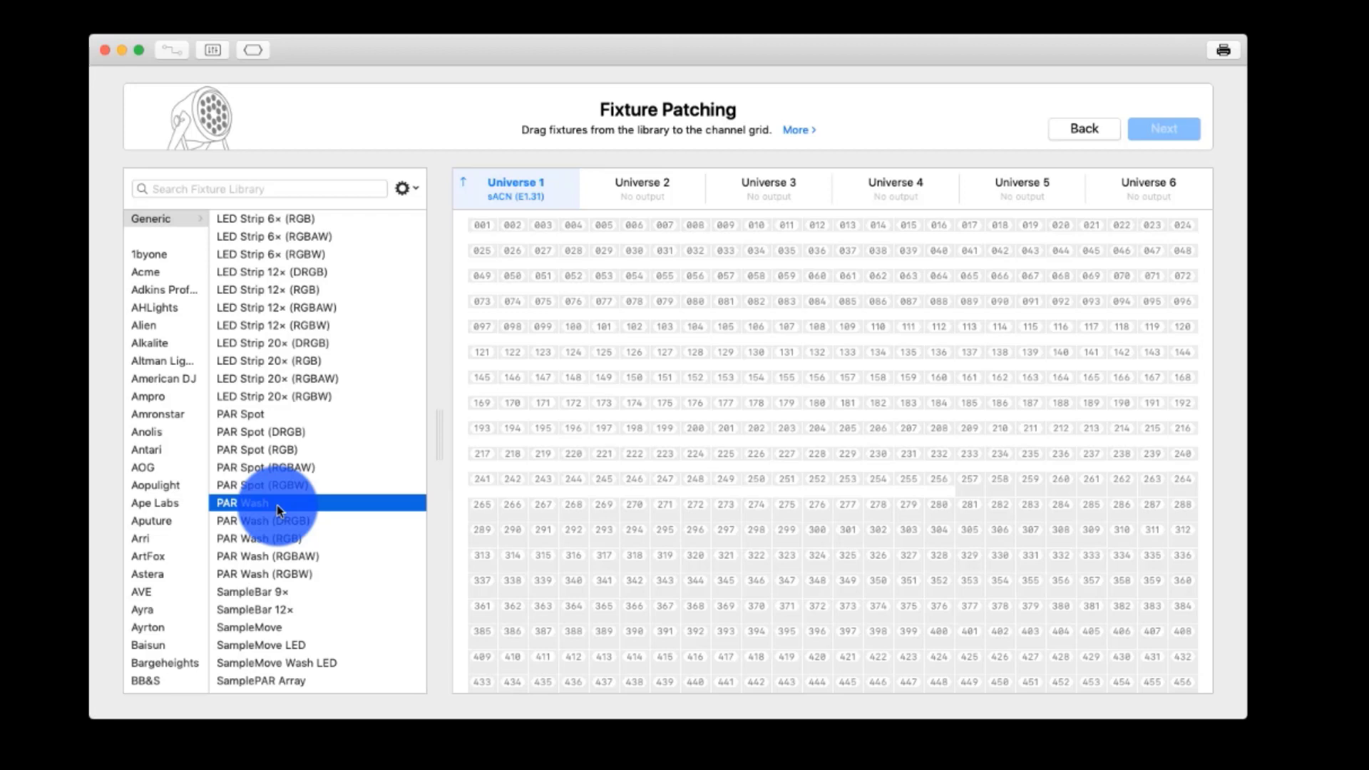
Step: Drop PAR Wash on channel 001 and patch 8 consecutive fixtures, P1–P8
{"action": "left_click_drag", "start_coordinate": [277, 505], "coordinate": [488, 233]}
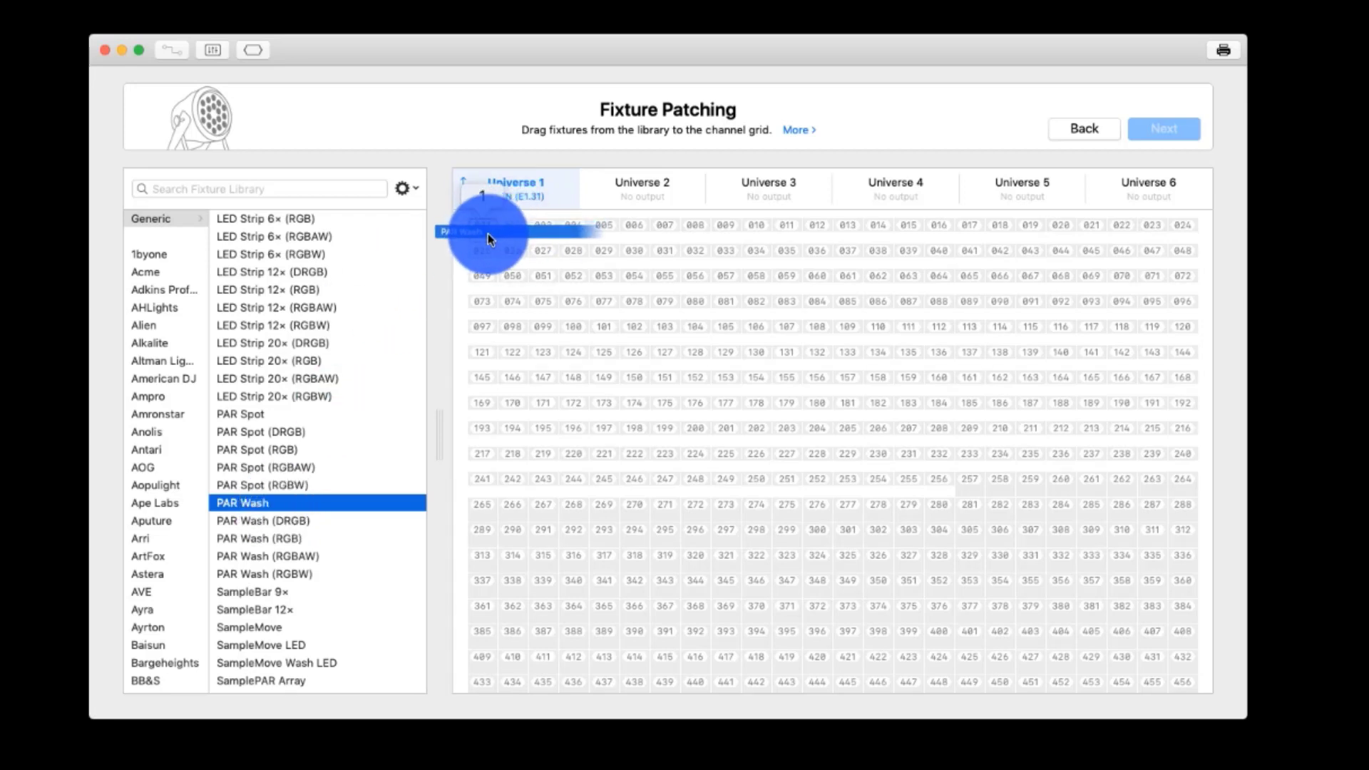
{"action": "left_click_drag", "start_coordinate": [487, 234], "coordinate": [488, 233]}
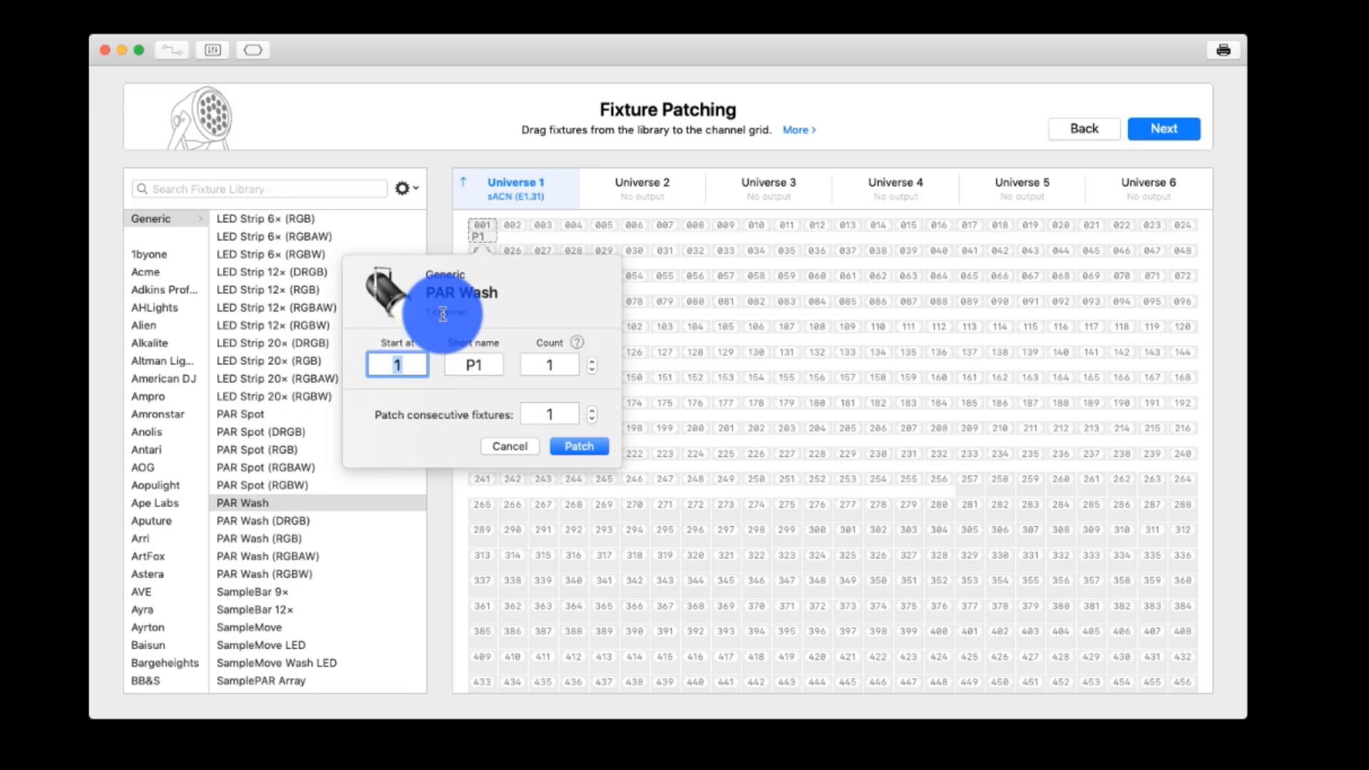
{"action": "left_click", "coordinate": [481, 363]}
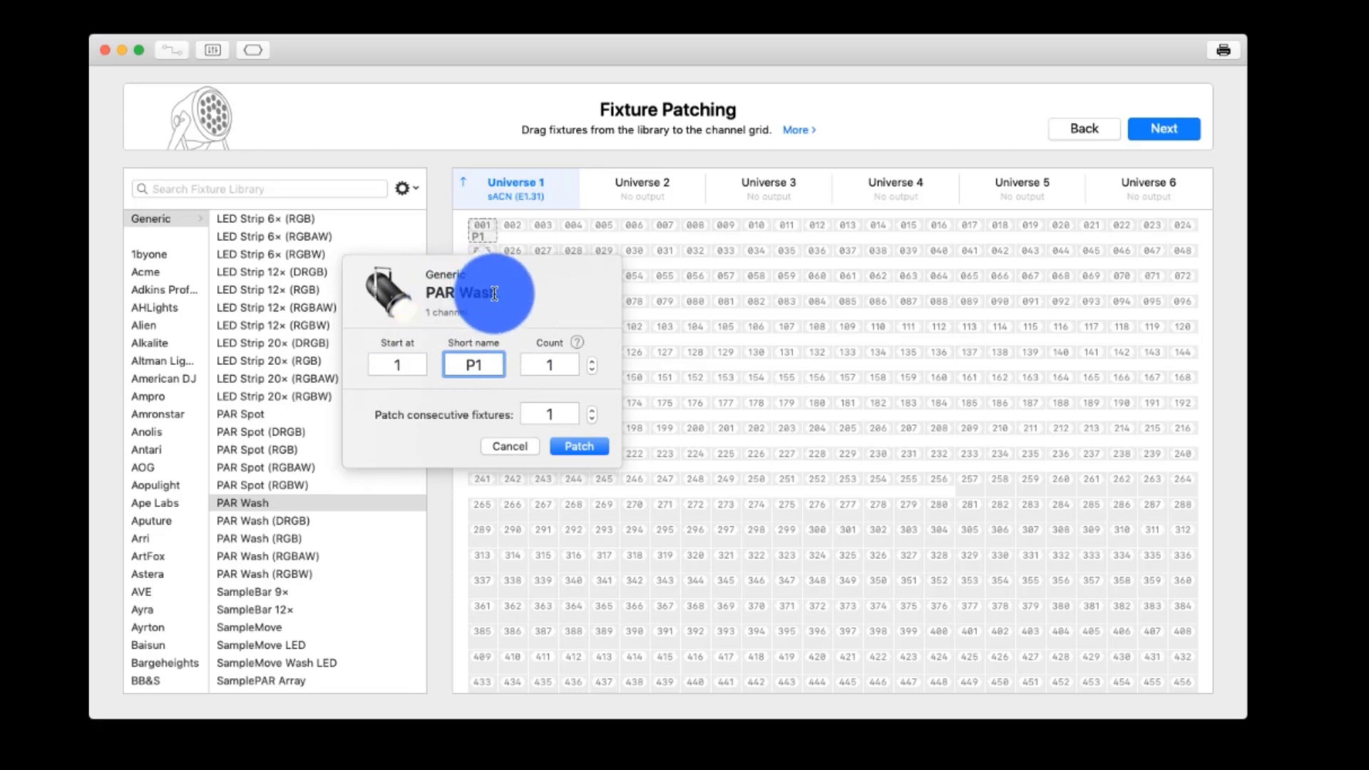
{"action": "left_click", "coordinate": [543, 362]}
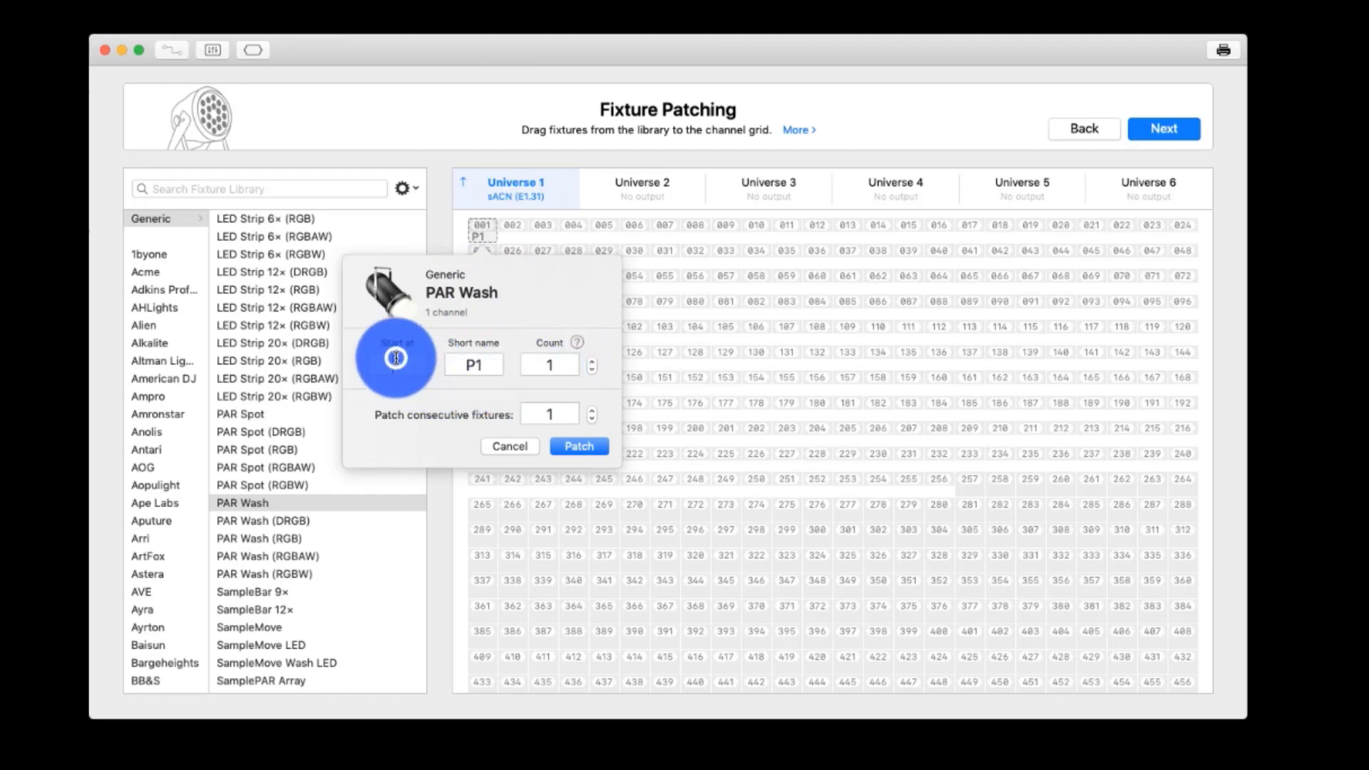
{"action": "left_click", "coordinate": [430, 368]}
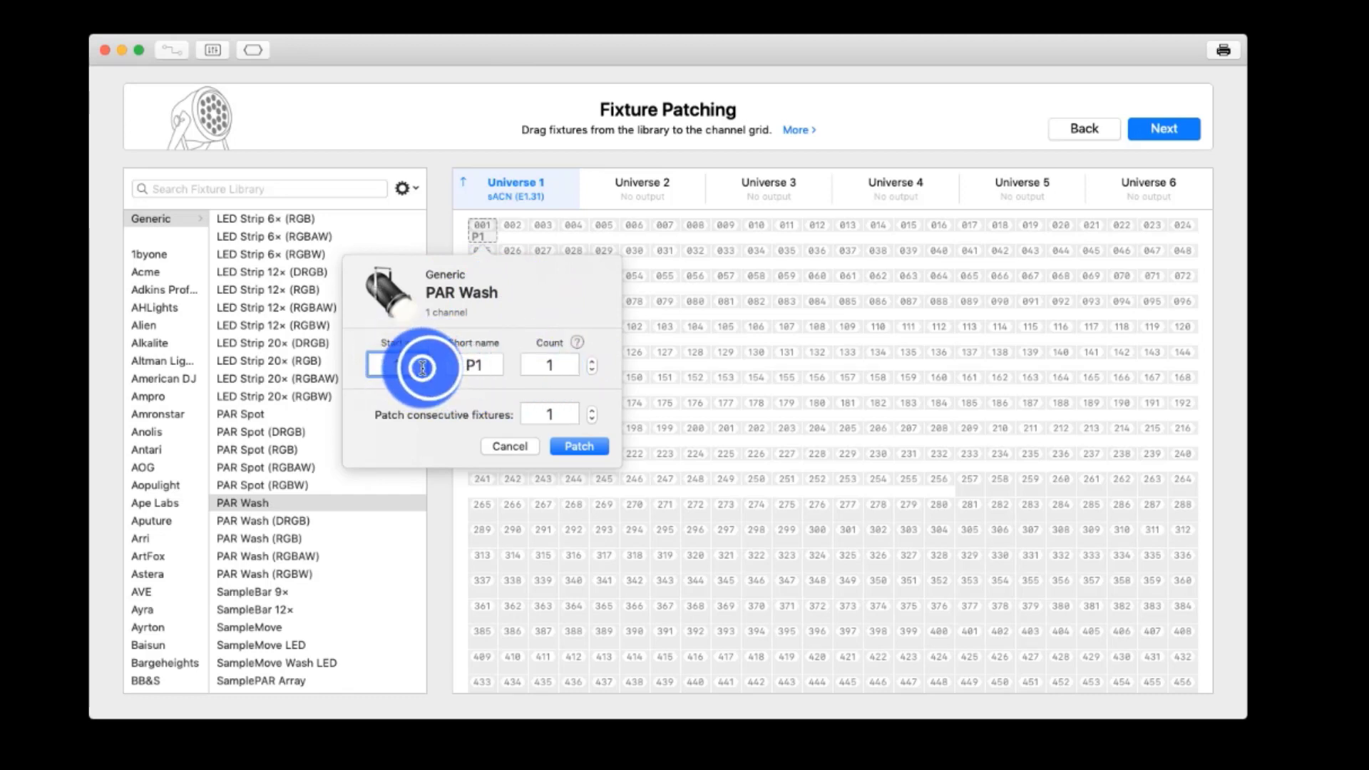
{"action": "left_click", "coordinate": [556, 412]}
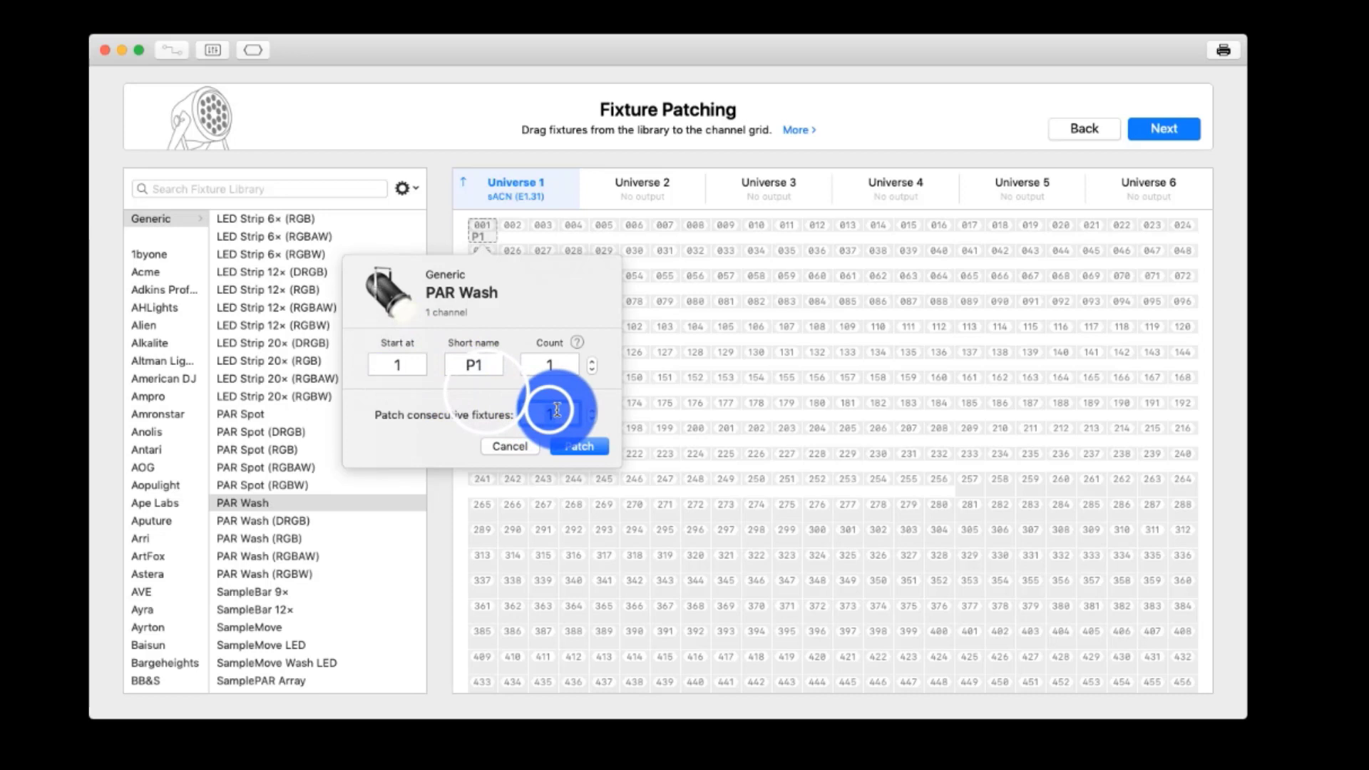
{"action": "type", "text": "8"}
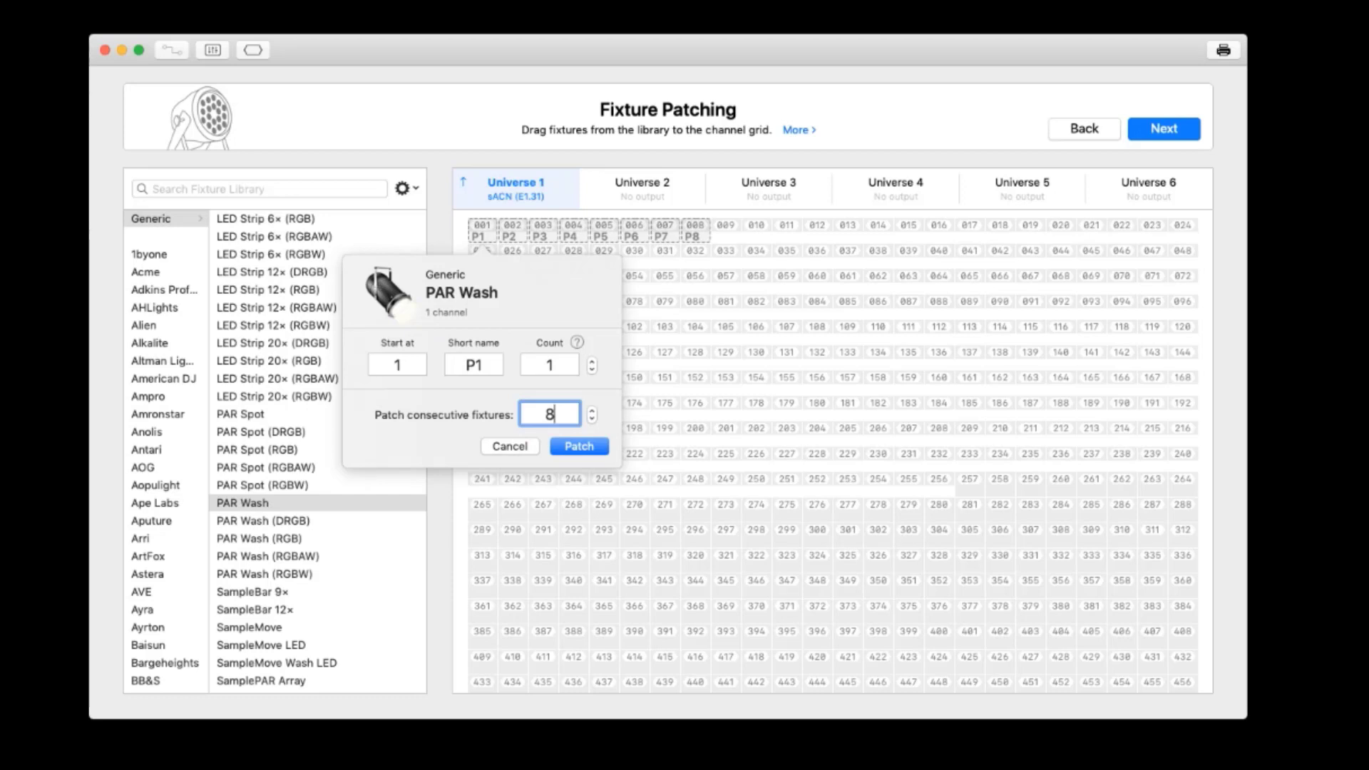
{"action": "key", "text": "Return"}
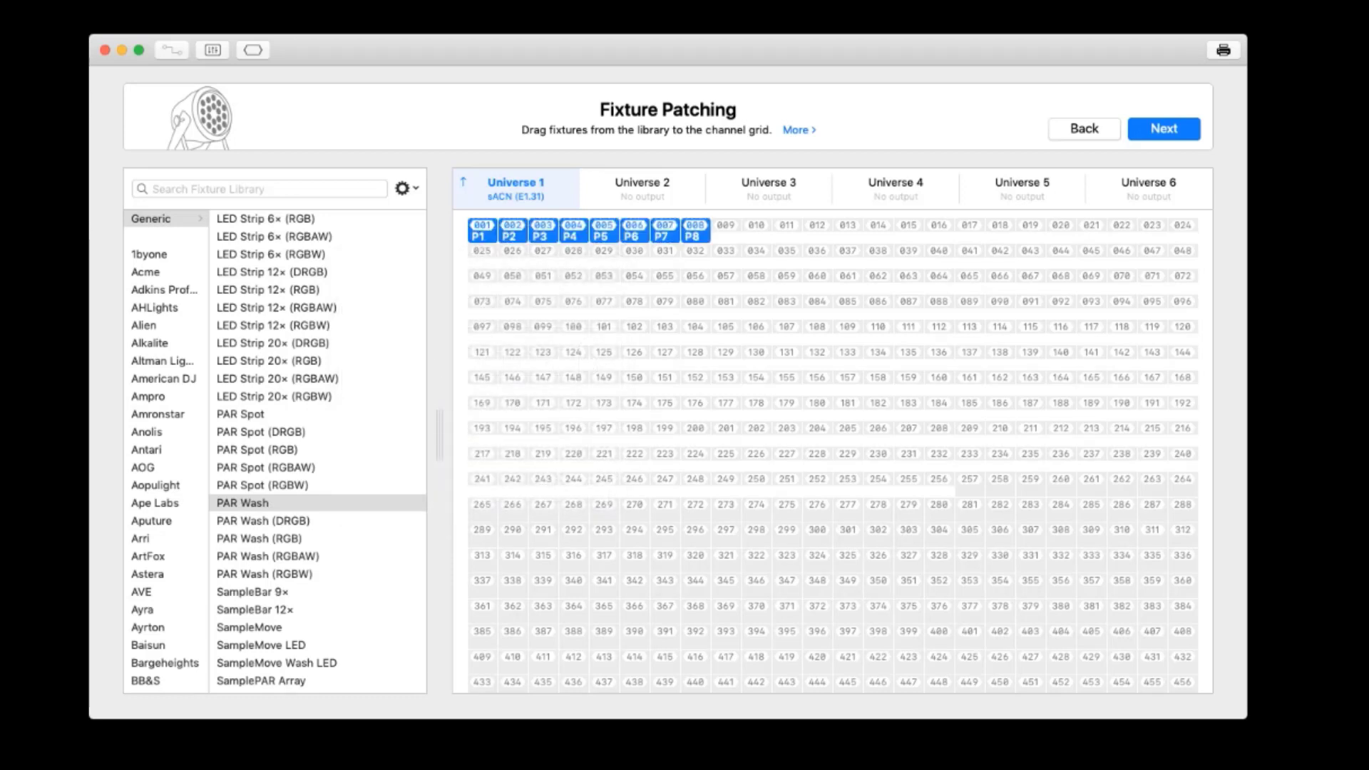
Step: Look through the Generic LED Strip (DRGB and RGB) profiles in the library
{"action": "scroll", "coordinate": [317, 449], "scroll_direction": "up", "scroll_amount": 5}
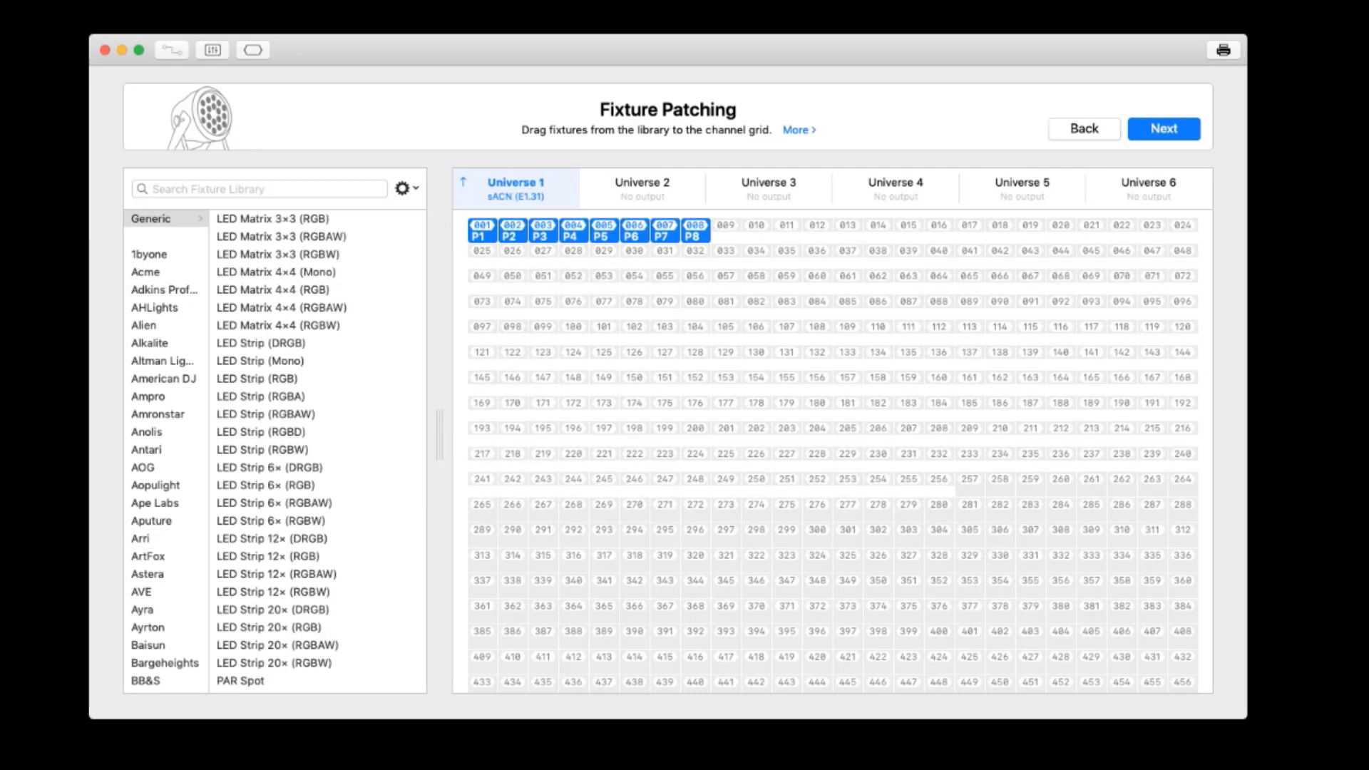
{"action": "left_click", "coordinate": [261, 343]}
{"action": "left_click", "coordinate": [257, 378]}
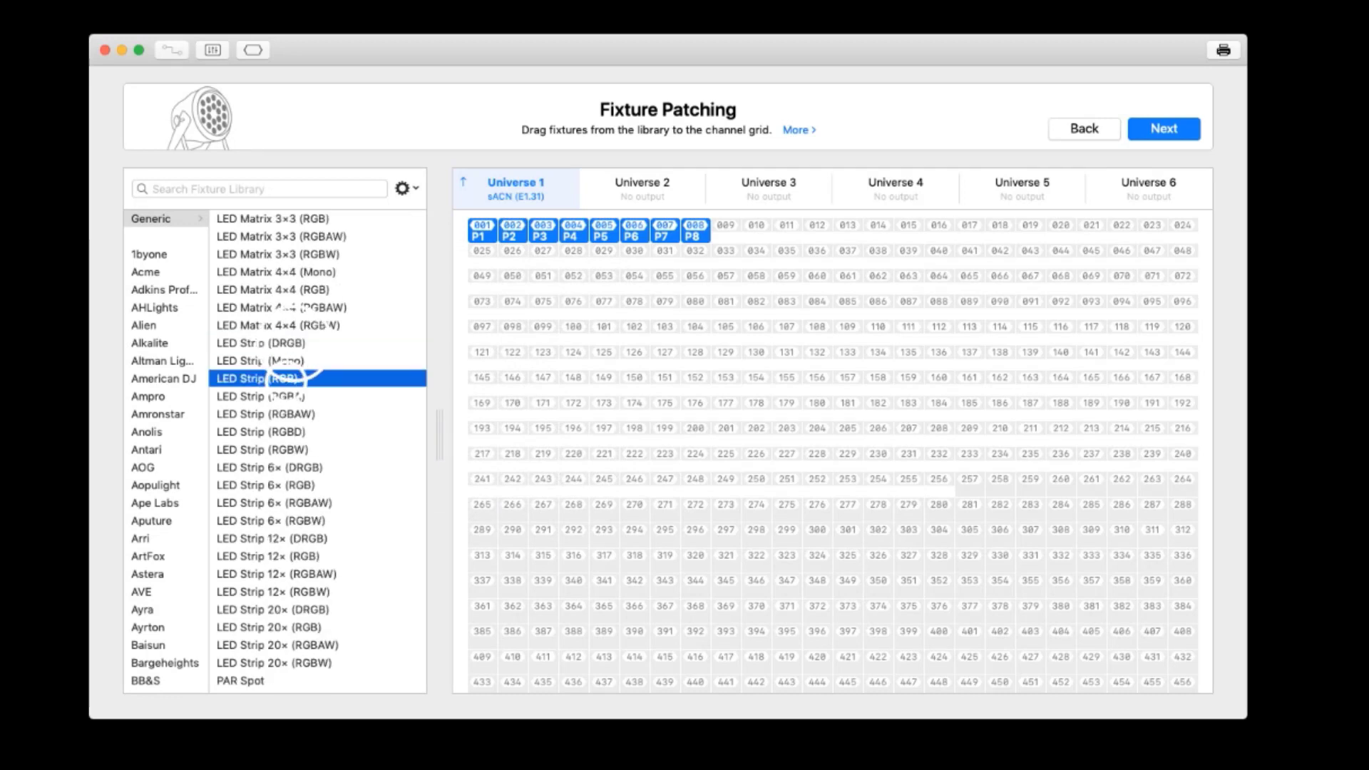
{"action": "scroll", "coordinate": [317, 449], "scroll_direction": "down", "scroll_amount": 4}
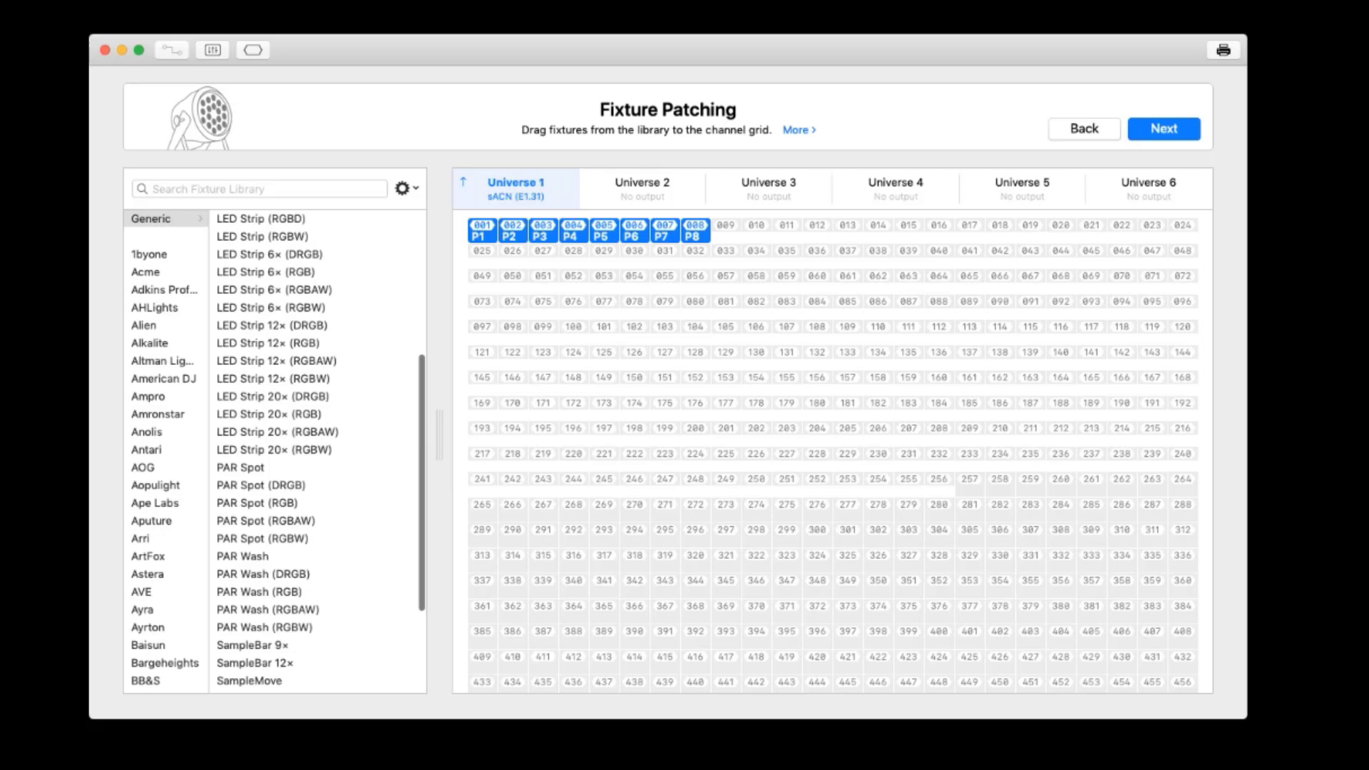
{"action": "scroll", "coordinate": [318, 449], "scroll_direction": "up", "scroll_amount": 5}
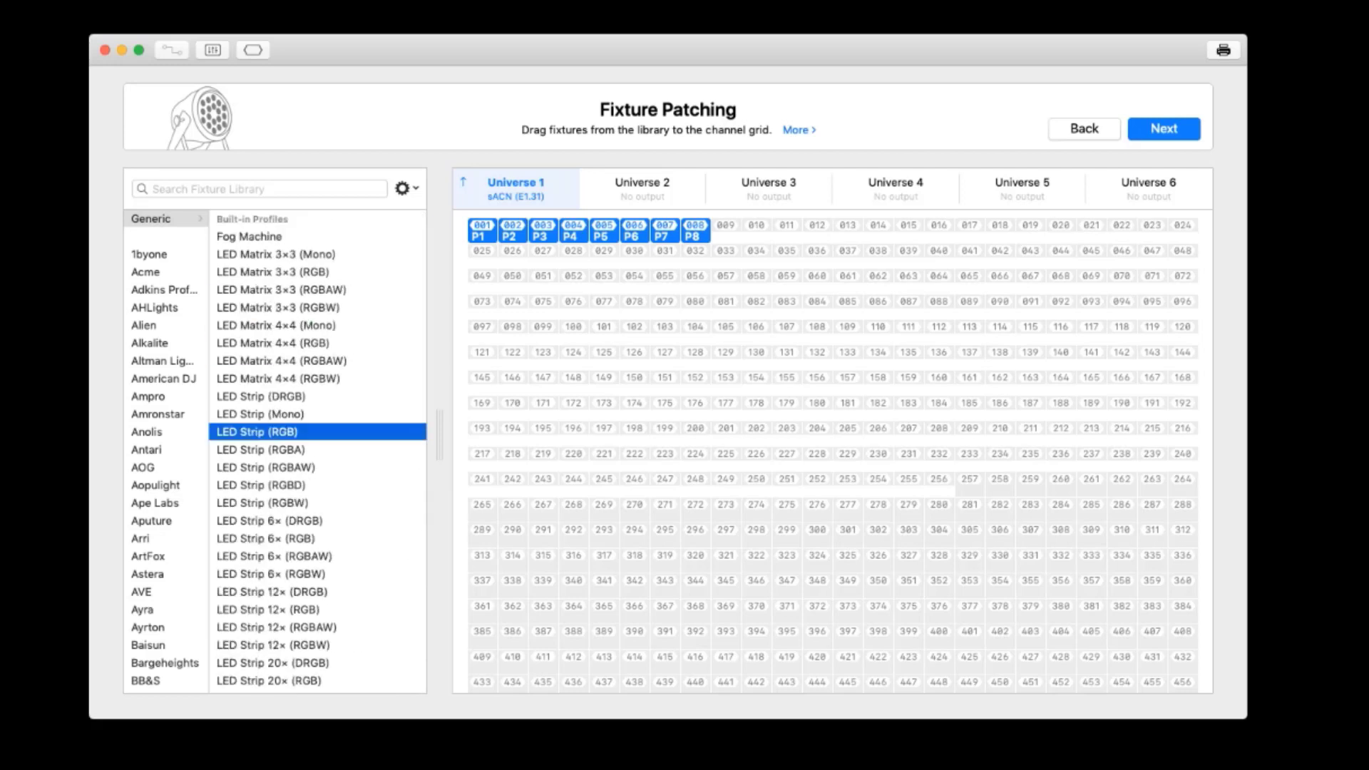
Step: Search 'inno pock' and patch four Inno Pocket Z4 fixtures in Mode 1 from channel 009
{"action": "left_click", "coordinate": [184, 189]}
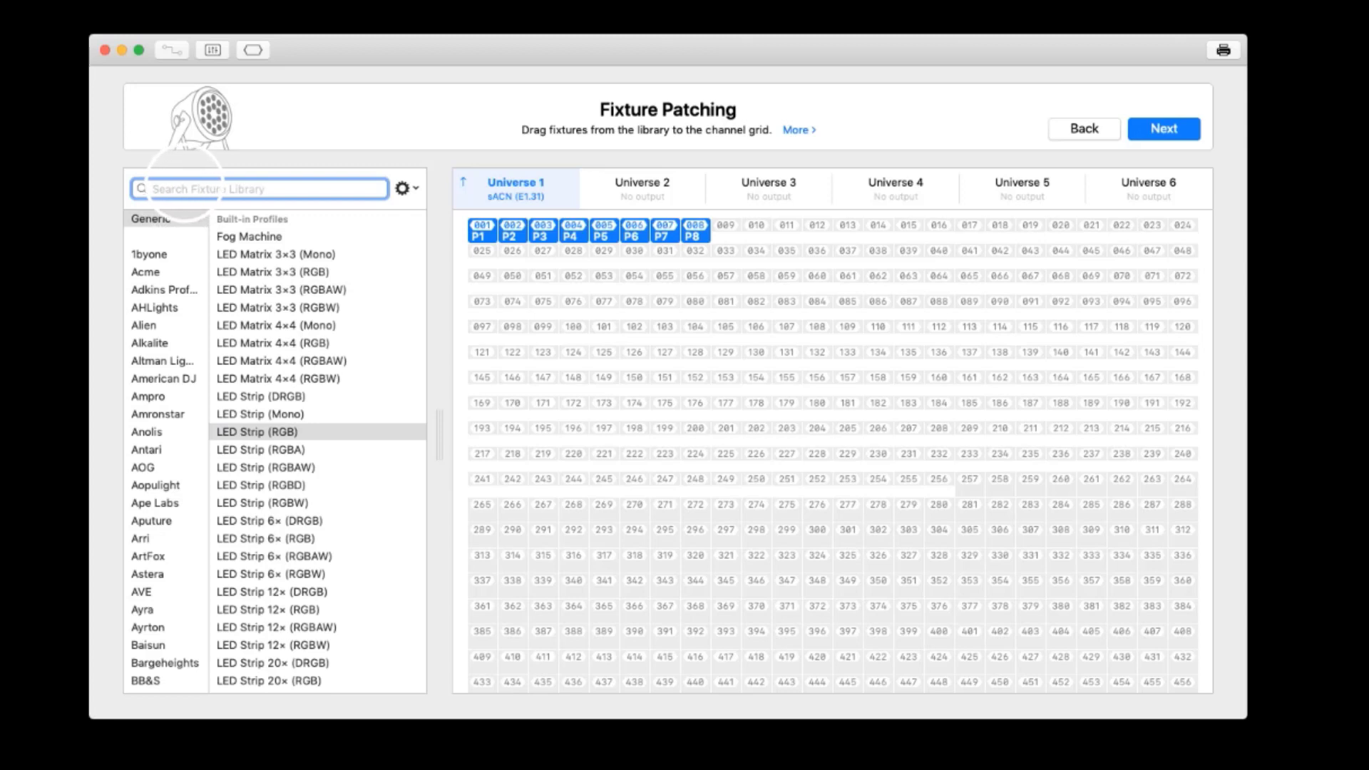
{"action": "type", "text": "inno"}
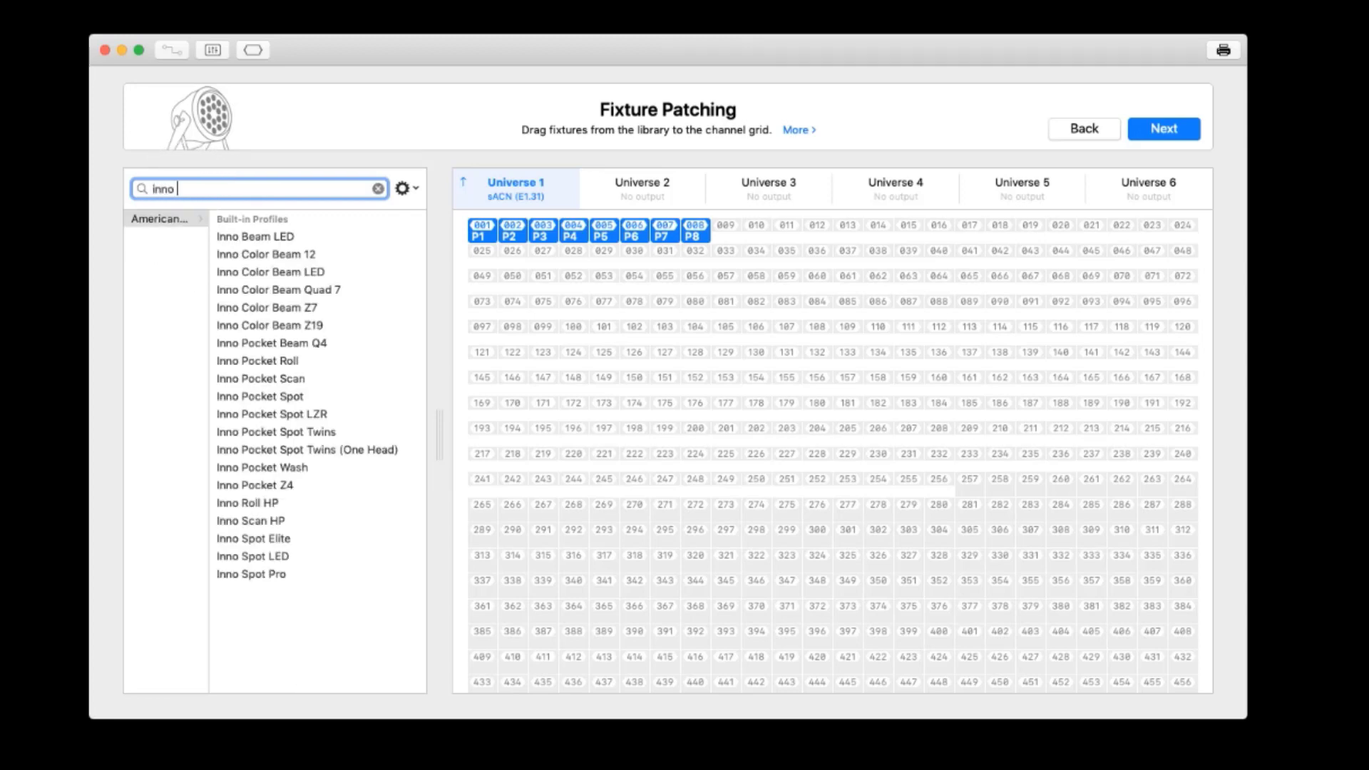
{"action": "type", "text": " pock"}
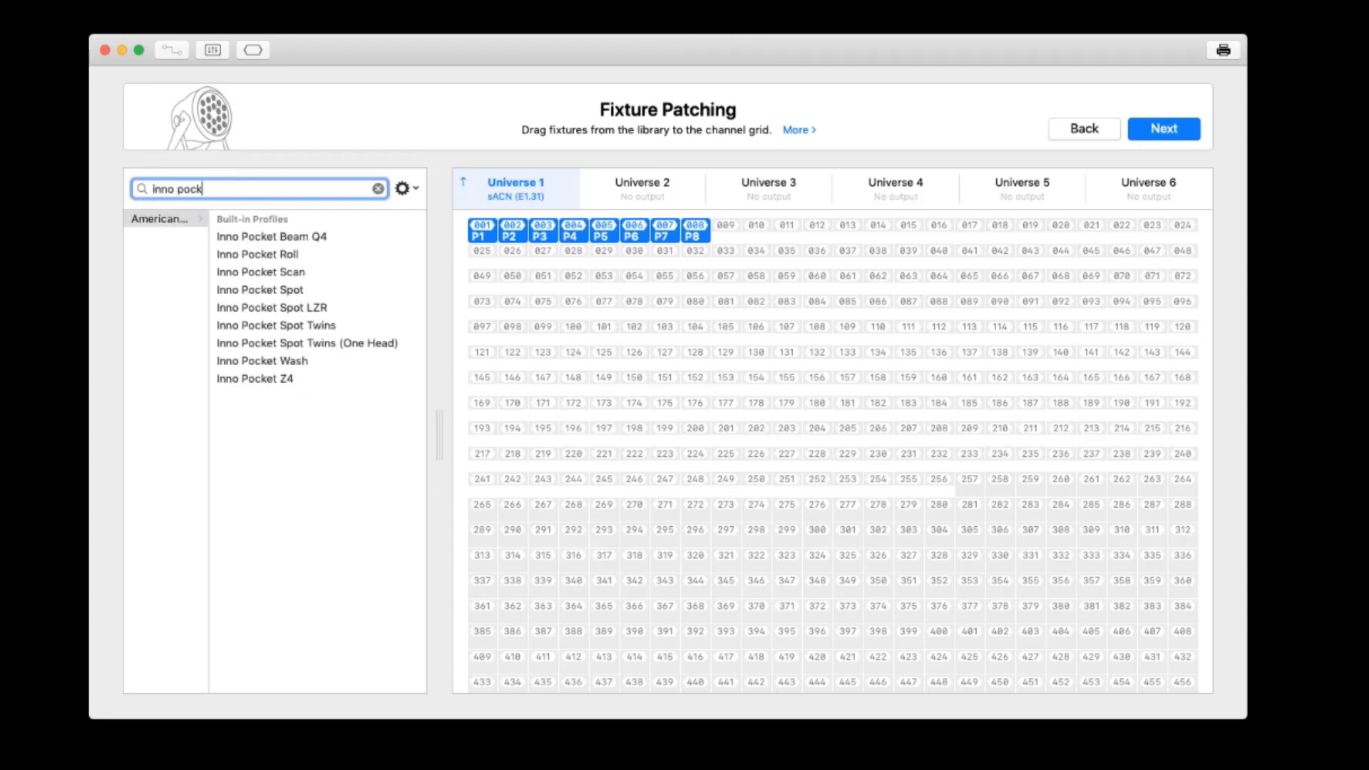
{"action": "left_click", "coordinate": [269, 378]}
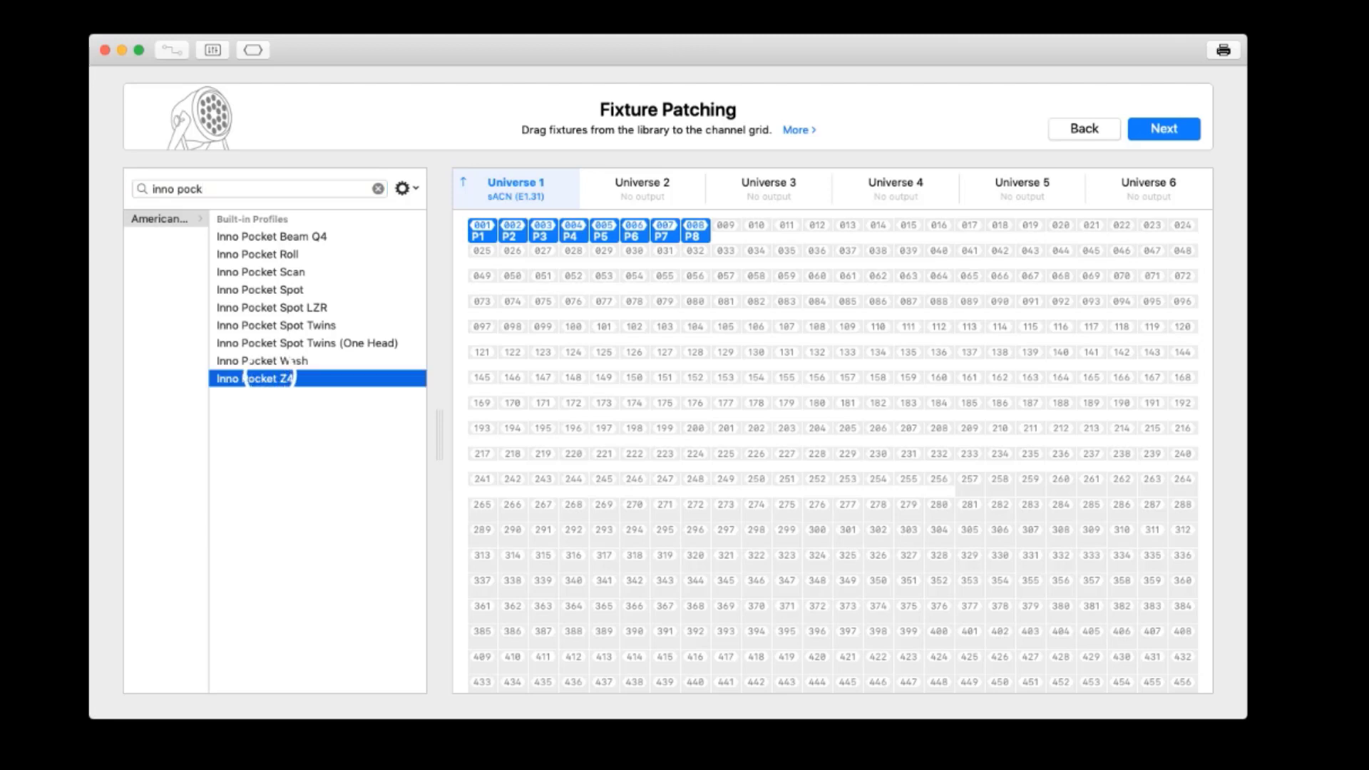
{"action": "left_click_drag", "start_coordinate": [270, 378], "coordinate": [722, 227]}
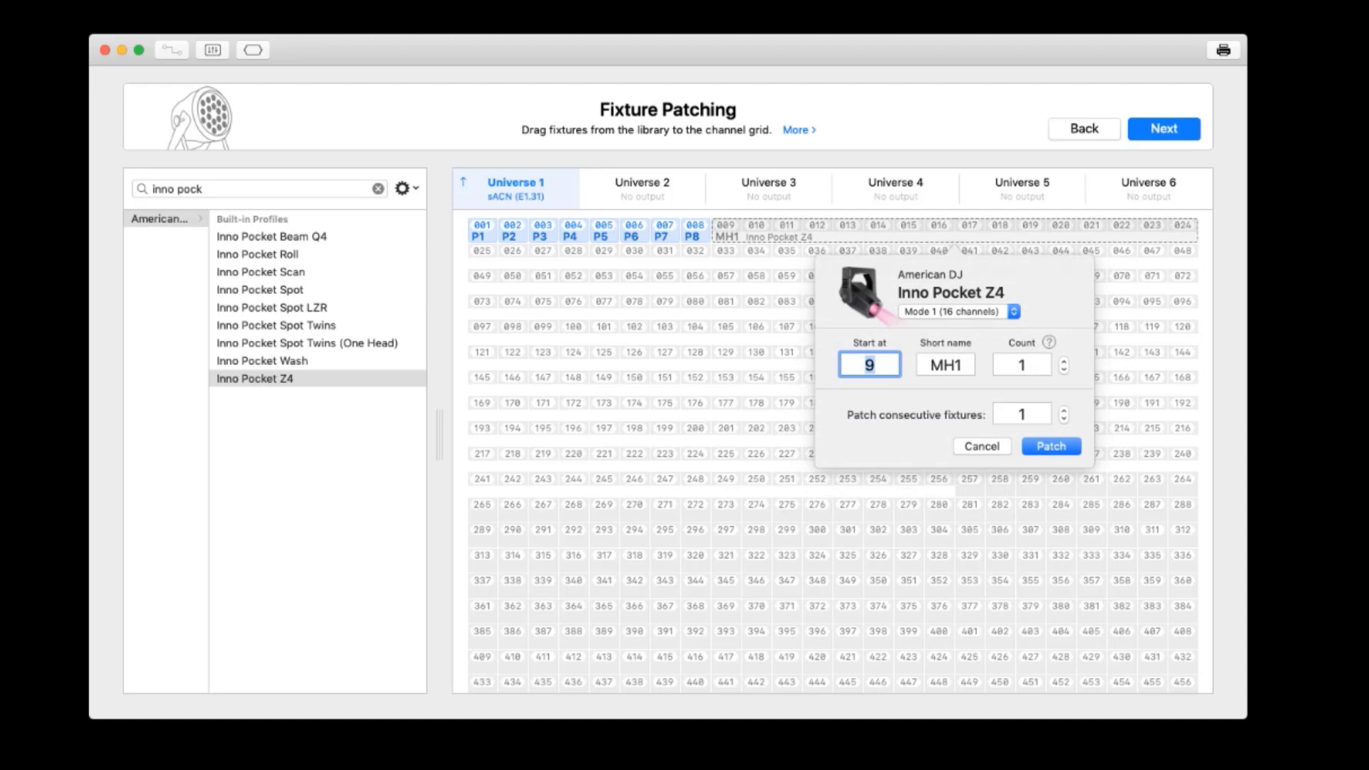
{"action": "left_click", "coordinate": [1064, 409]}
{"action": "left_click", "coordinate": [1064, 410]}
{"action": "left_click", "coordinate": [1064, 410]}
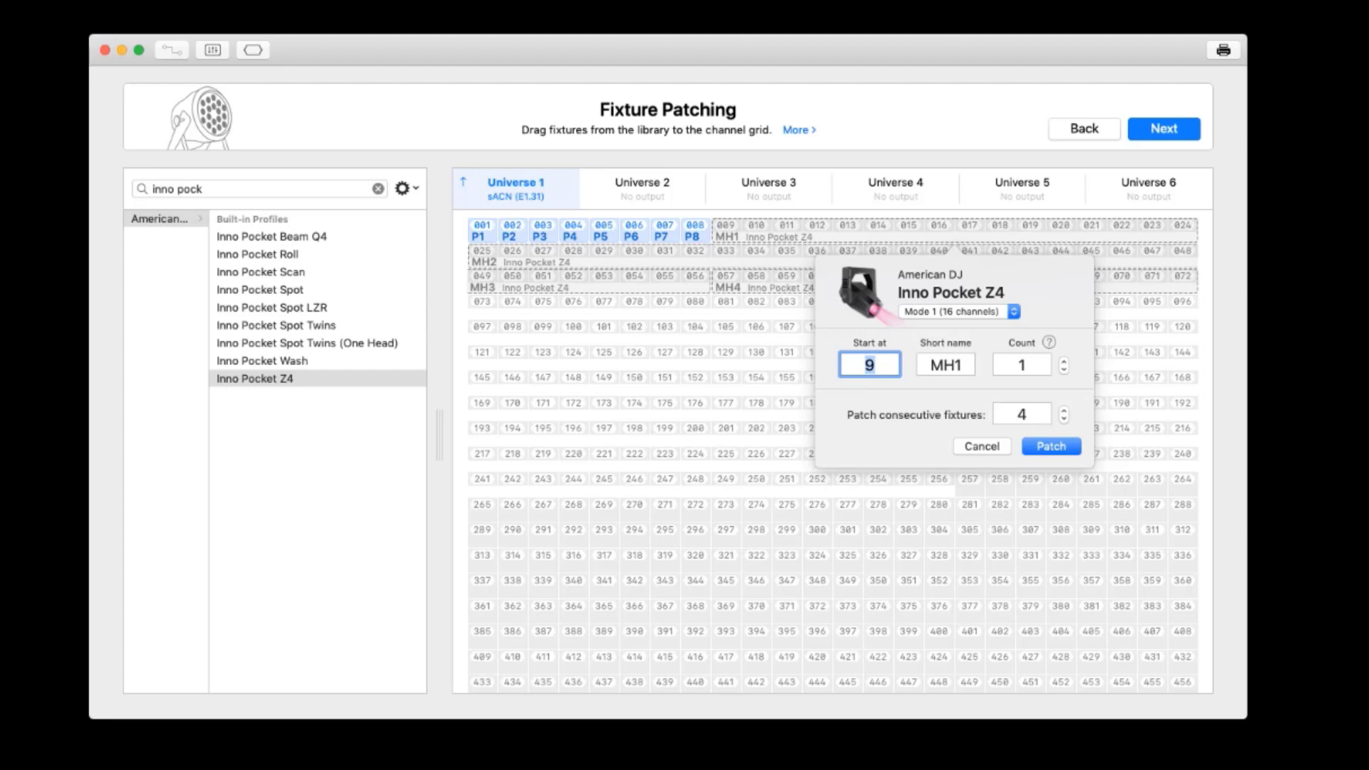
{"action": "left_click", "coordinate": [941, 314]}
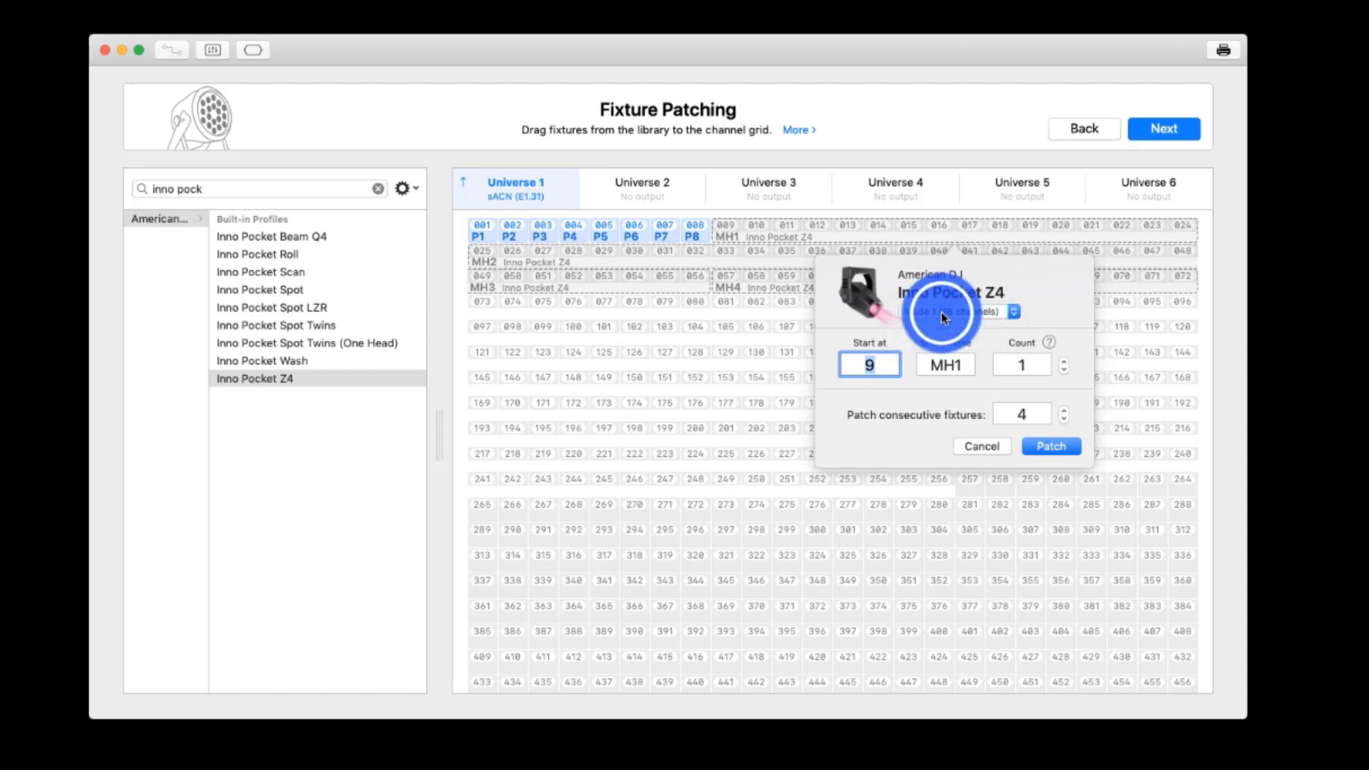
{"action": "left_click_drag", "start_coordinate": [941, 310], "coordinate": [971, 284]}
{"action": "left_click", "coordinate": [1055, 448]}
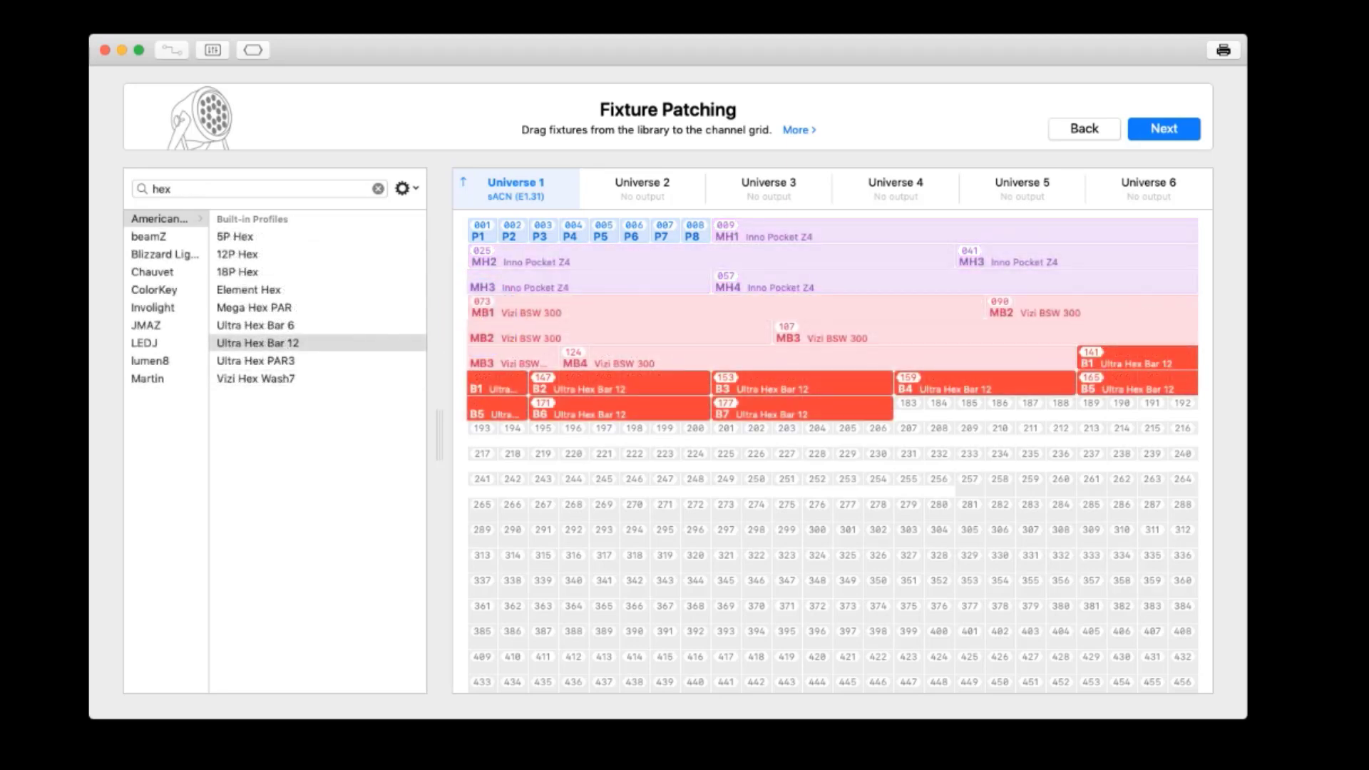
Step: Move on to Build Your Preview and make the preview workspace full screen
{"action": "left_click", "coordinate": [1164, 129]}
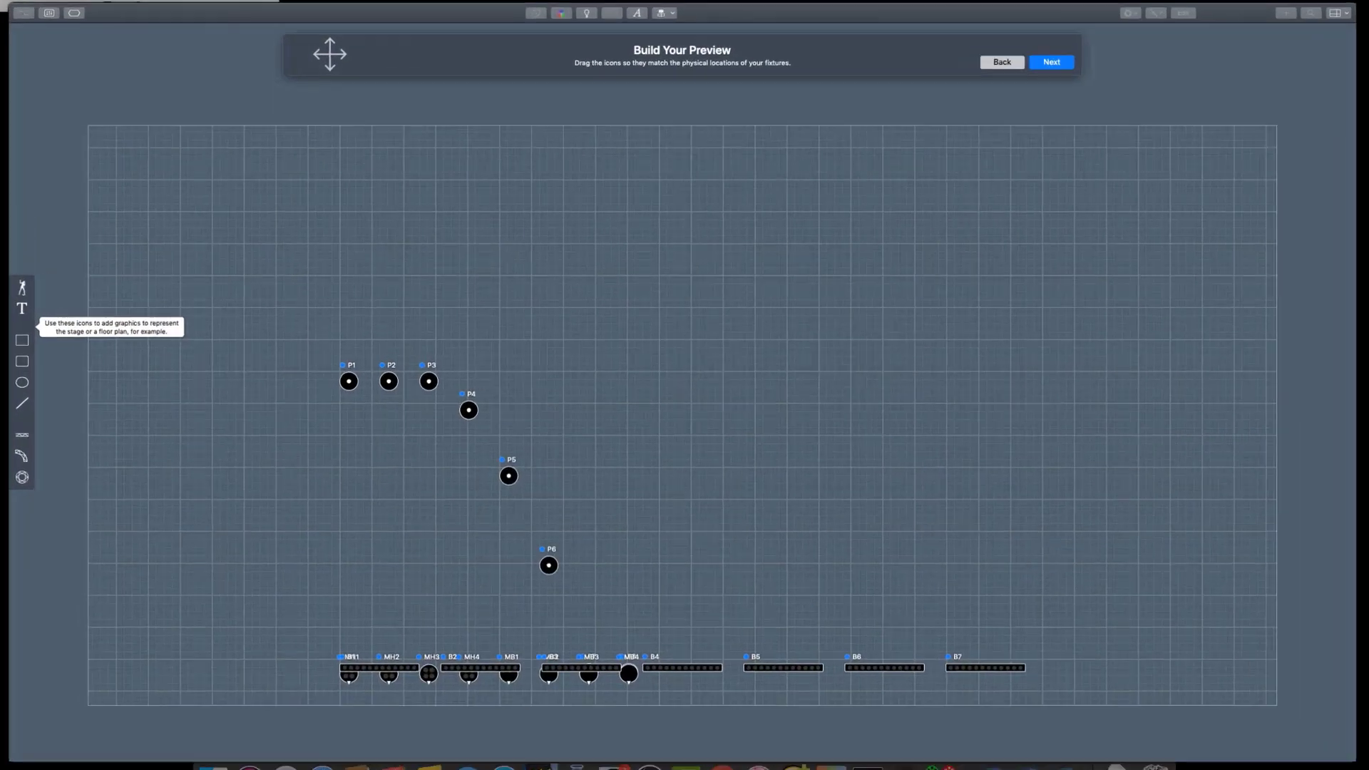
{"action": "left_click", "coordinate": [951, 151]}
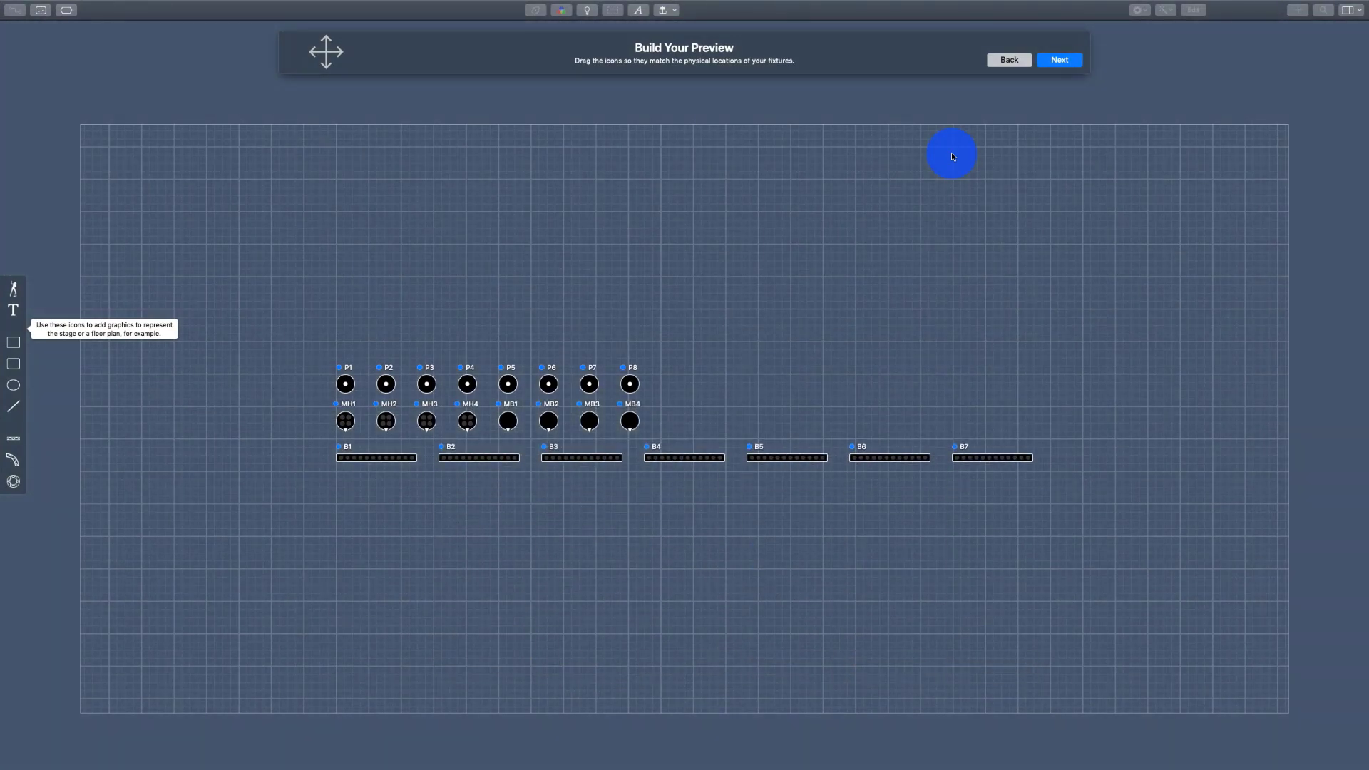
{"action": "left_click", "coordinate": [396, 60]}
Step: Move P1–P8 to the front, MH1–MH4 to top centre, and MB pairs to each side
{"action": "left_click_drag", "start_coordinate": [311, 337], "coordinate": [824, 563]}
{"action": "left_click", "coordinate": [450, 332]}
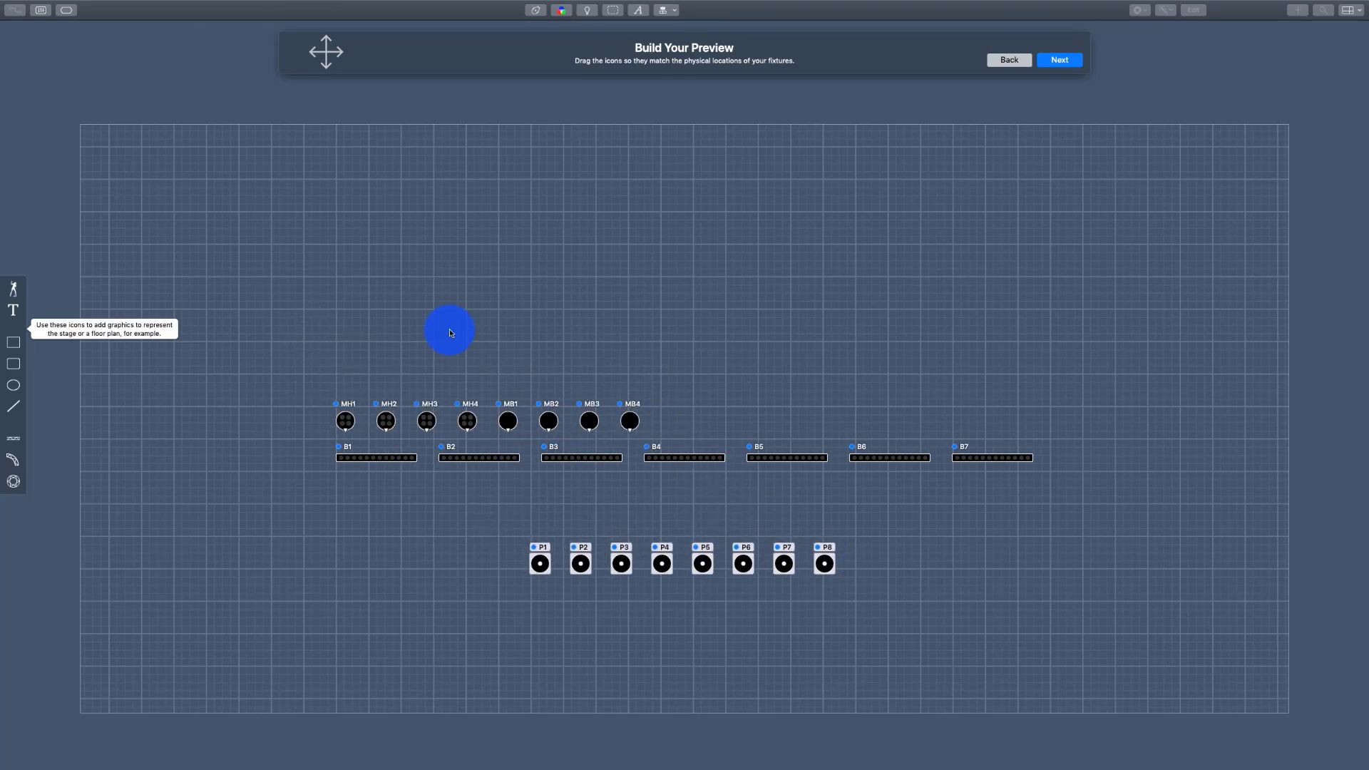
{"action": "left_click_drag", "start_coordinate": [320, 350], "coordinate": [756, 224]}
{"action": "left_click", "coordinate": [617, 312]}
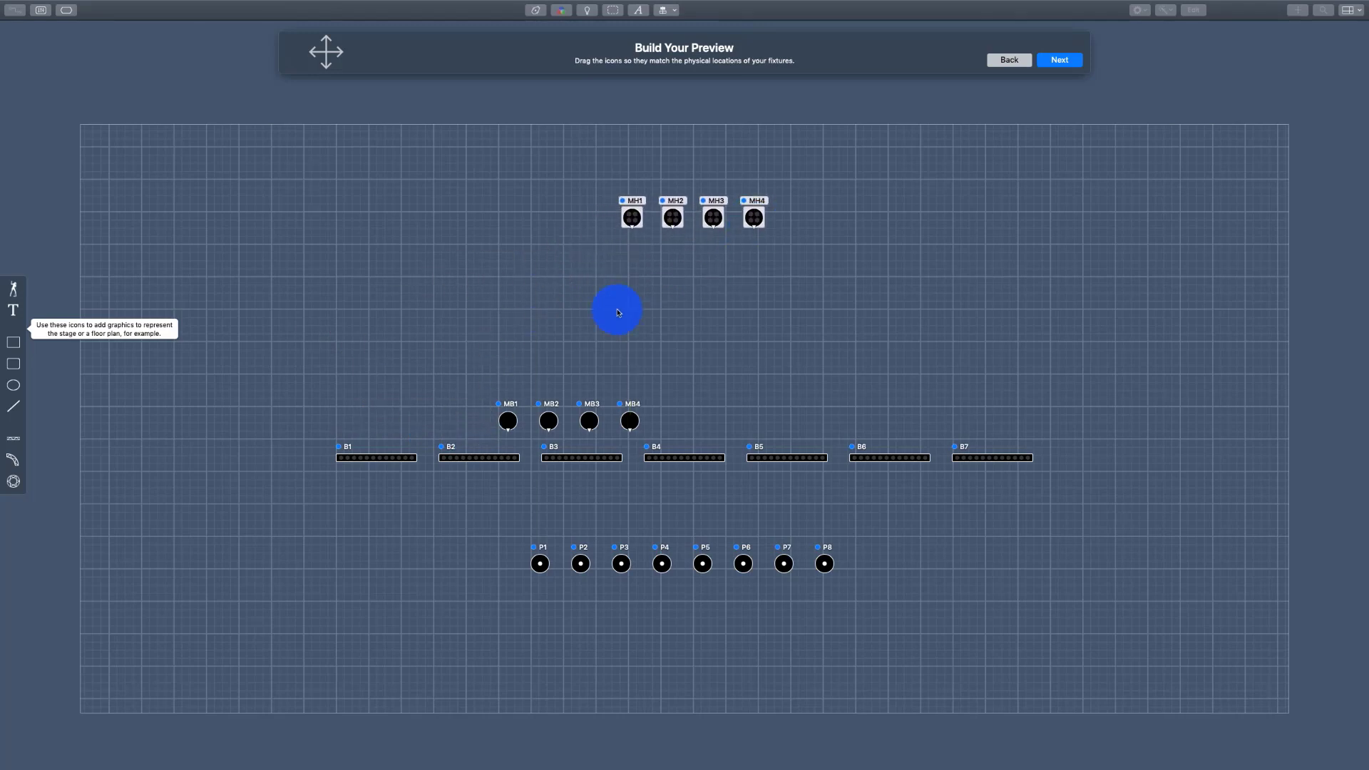
{"action": "left_click_drag", "start_coordinate": [469, 310], "coordinate": [754, 317]}
{"action": "left_click_drag", "start_coordinate": [659, 289], "coordinate": [469, 323]}
{"action": "left_click_drag", "start_coordinate": [648, 275], "coordinate": [956, 314]}
{"action": "left_click", "coordinate": [812, 345]}
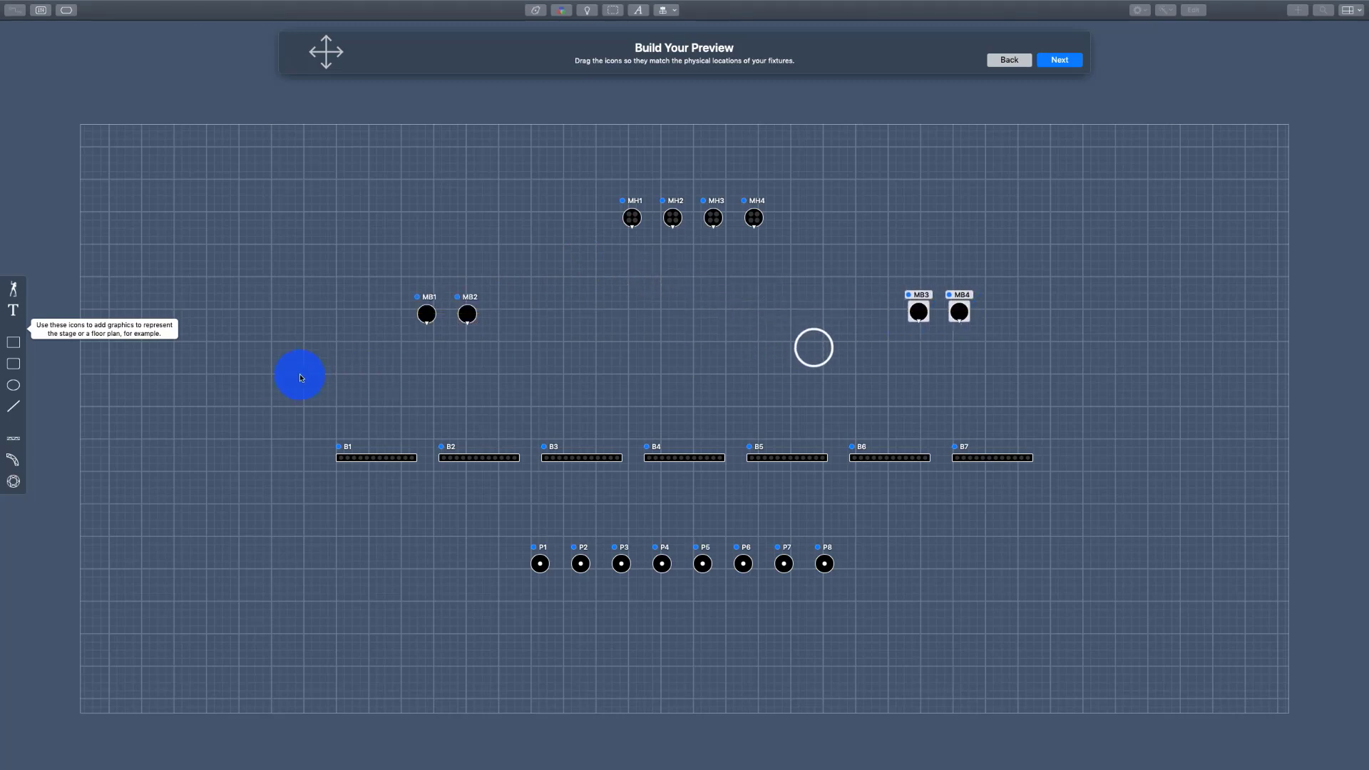
Step: Move bars B1–B7 along the top and add a rectangle outlining the stage
{"action": "left_click_drag", "start_coordinate": [286, 396], "coordinate": [1013, 508]}
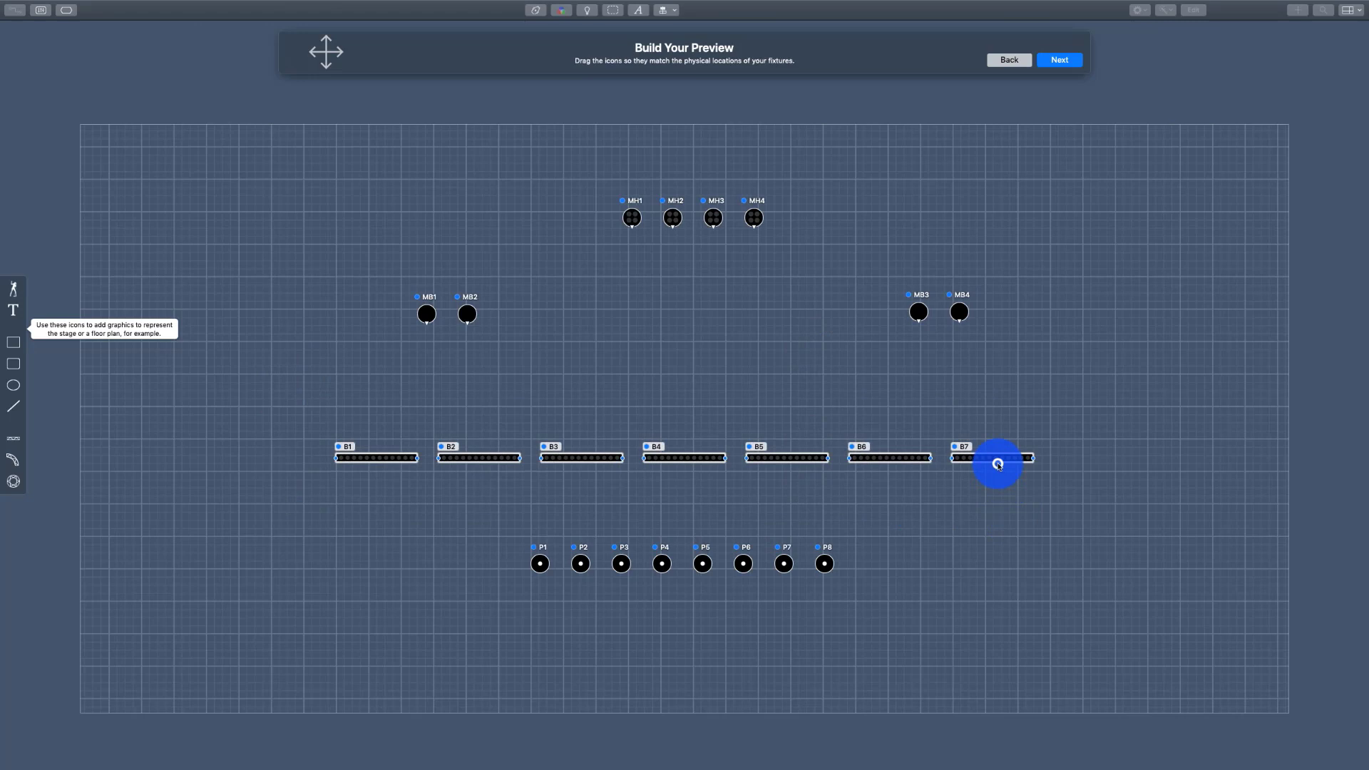
{"action": "left_click", "coordinate": [998, 465]}
{"action": "left_click_drag", "start_coordinate": [1096, 519], "coordinate": [365, 413]}
{"action": "left_click_drag", "start_coordinate": [378, 460], "coordinate": [391, 171]}
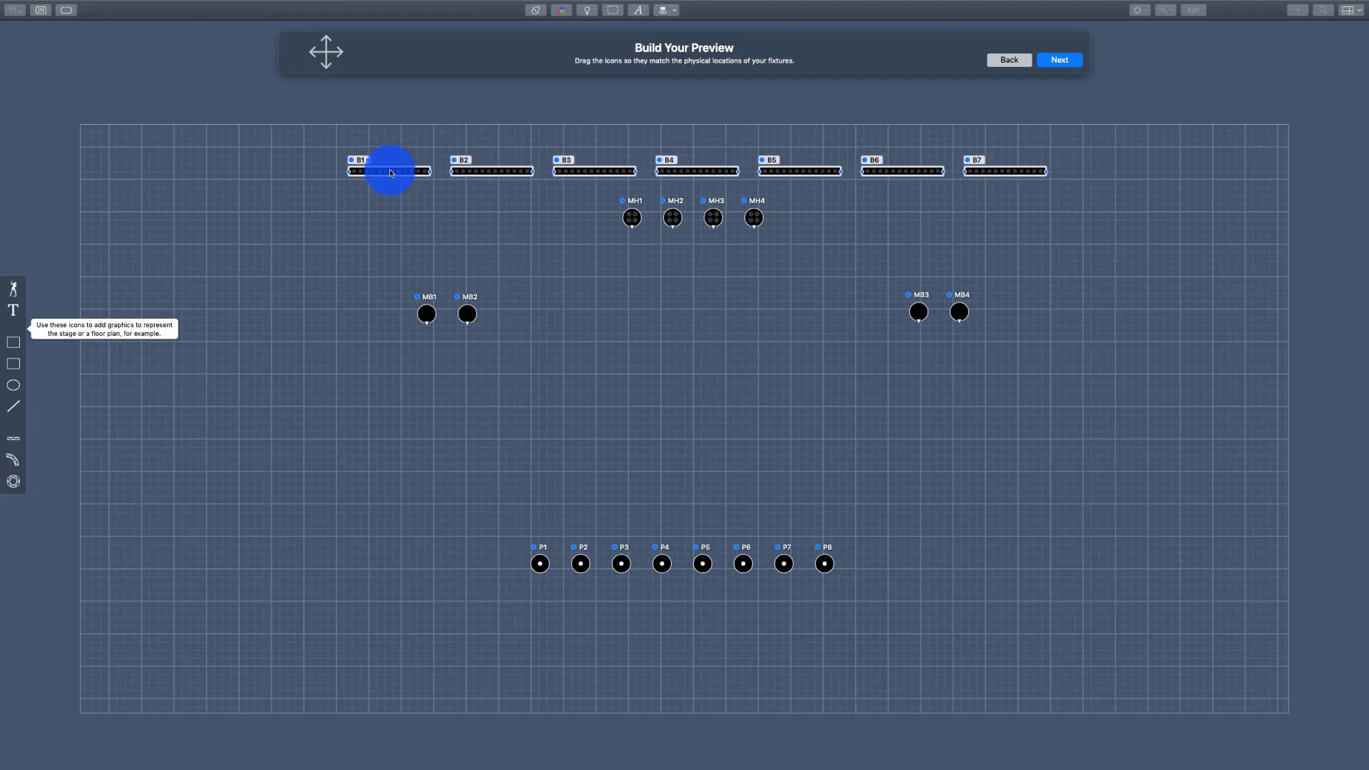
{"action": "left_click", "coordinate": [316, 255]}
{"action": "left_click_drag", "start_coordinate": [3, 348], "coordinate": [1059, 484]}
Step: Add a drum kit graphic, resize it, and set it behind moving heads MH1–MH4
{"action": "left_click", "coordinate": [1081, 455]}
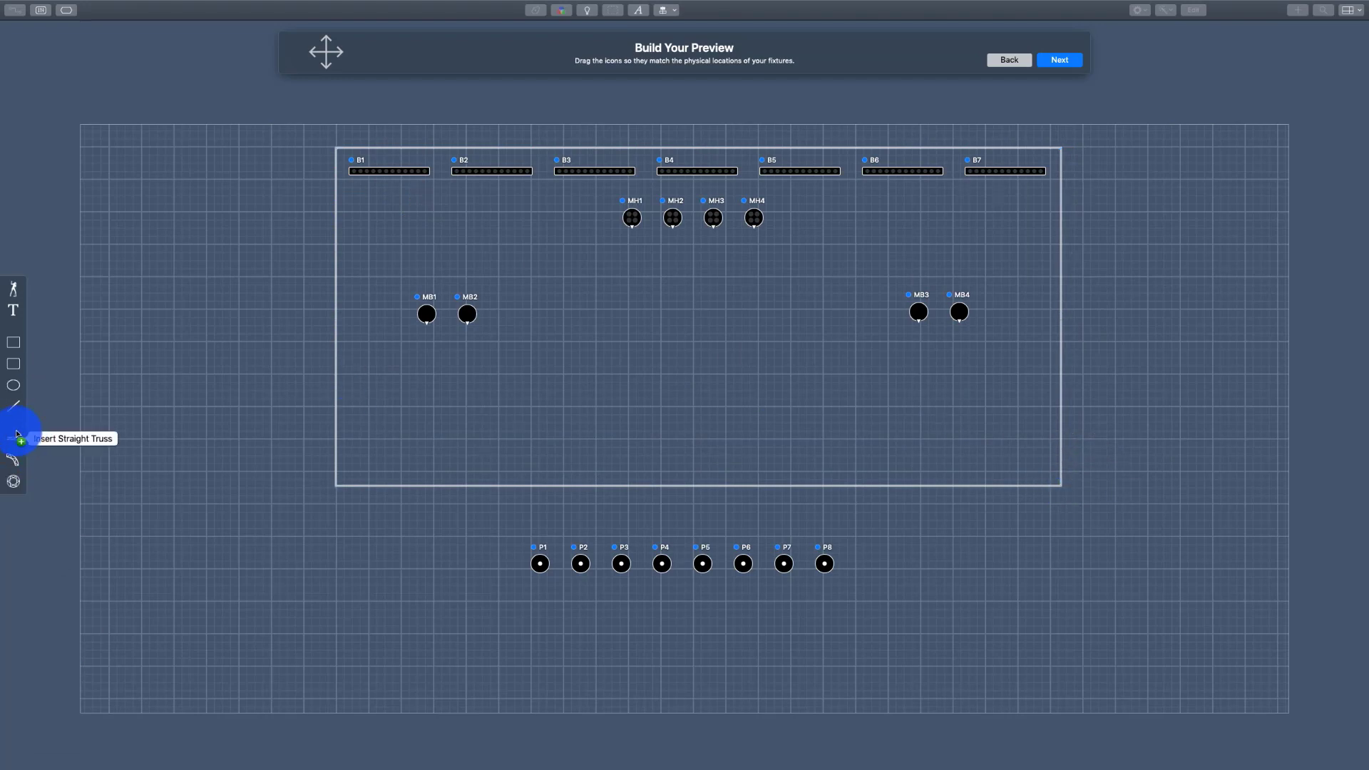
{"action": "left_click", "coordinate": [13, 289]}
{"action": "scroll", "coordinate": [110, 317], "scroll_direction": "down", "scroll_amount": 5}
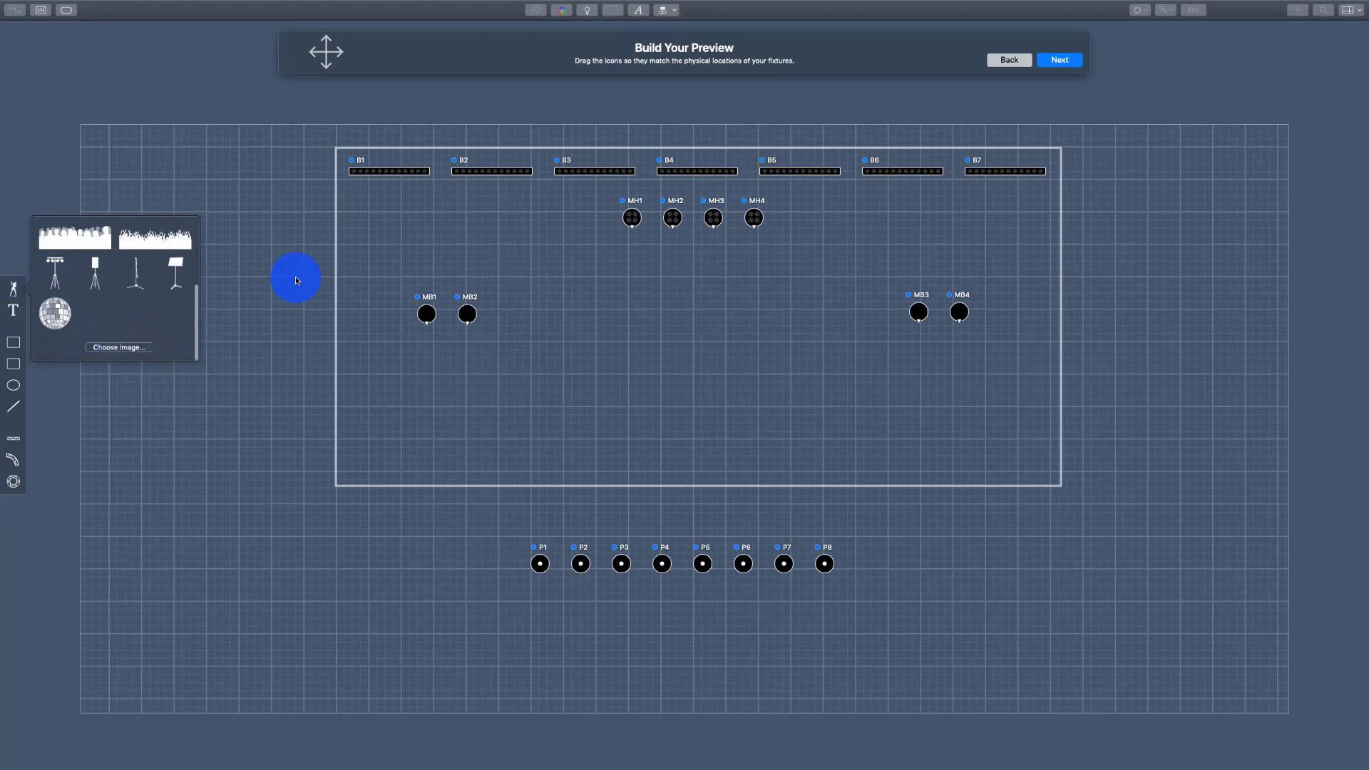
{"action": "scroll", "coordinate": [165, 276], "scroll_direction": "up", "scroll_amount": 5}
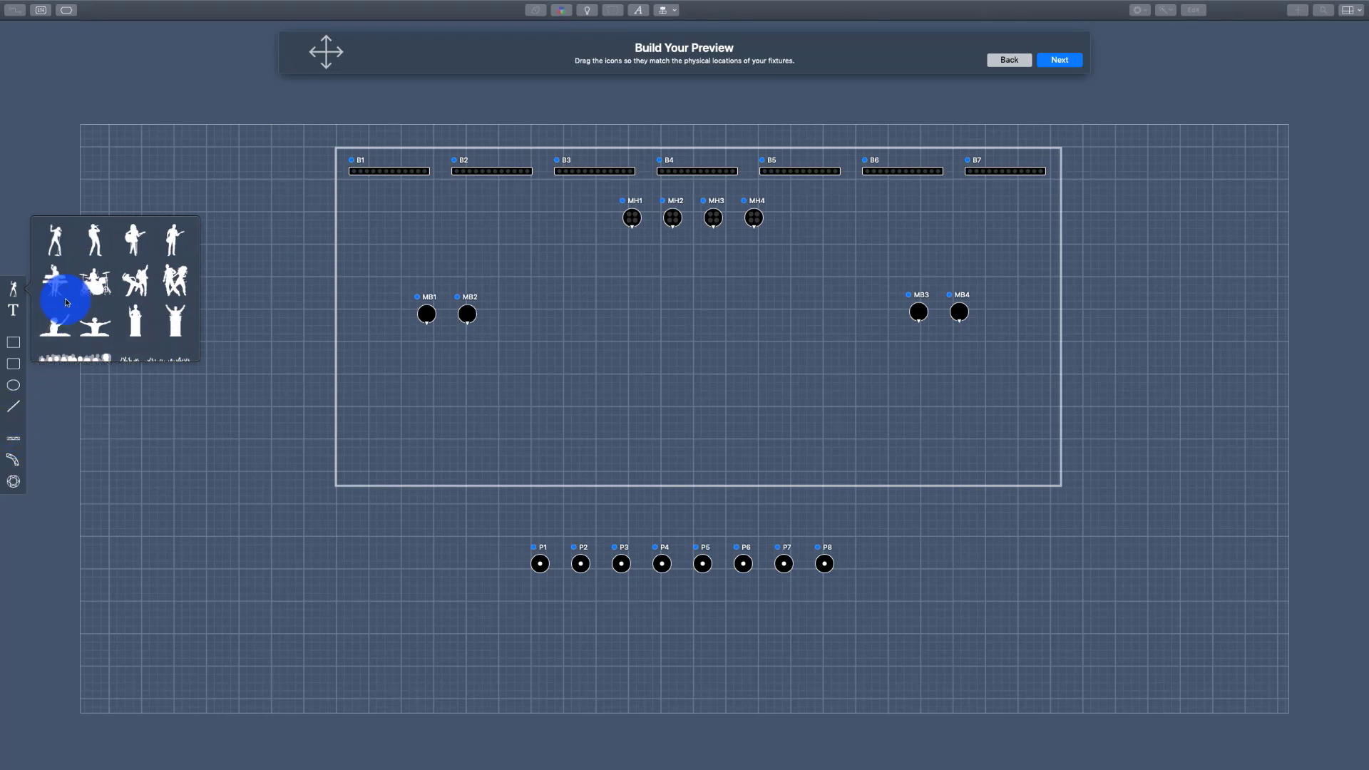
{"action": "left_click_drag", "start_coordinate": [95, 284], "coordinate": [691, 224]}
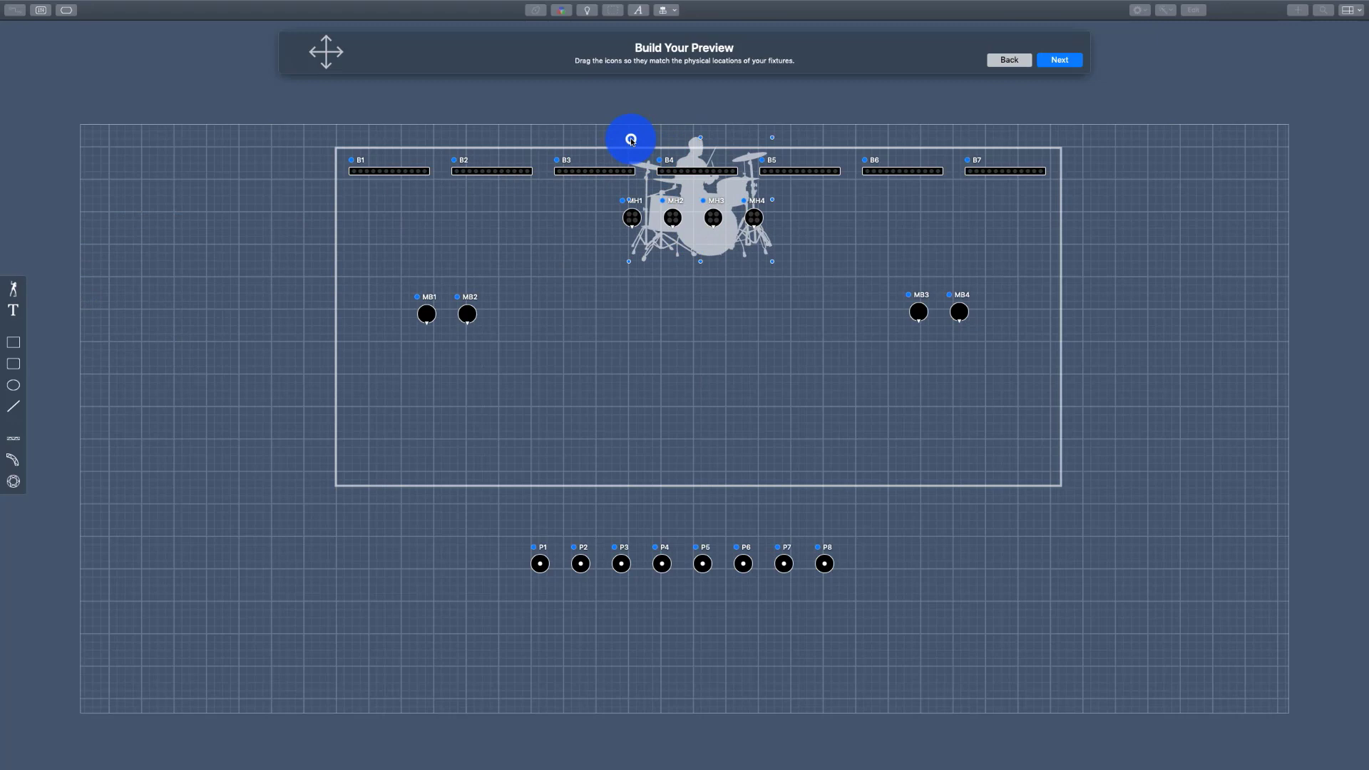
{"action": "left_click_drag", "start_coordinate": [629, 137], "coordinate": [723, 221]}
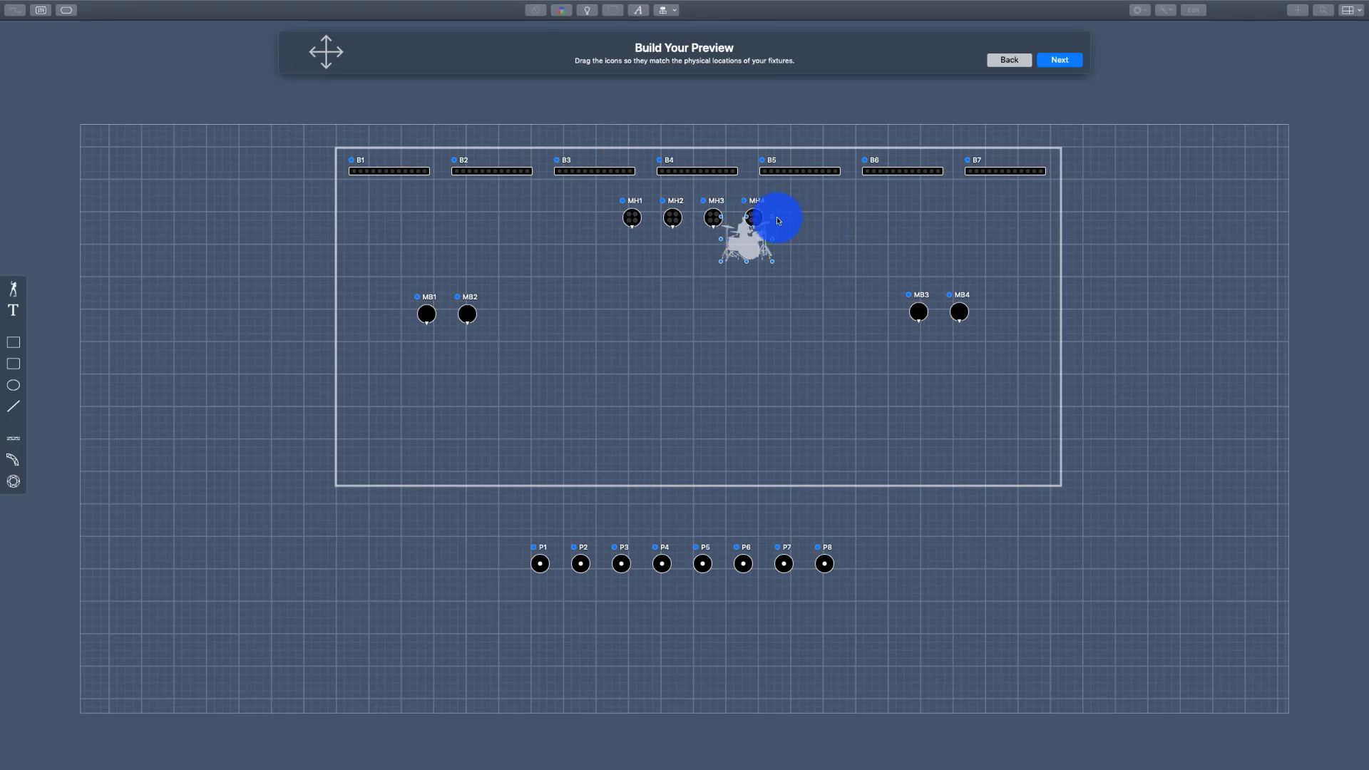
{"action": "left_click_drag", "start_coordinate": [773, 218], "coordinate": [699, 207]}
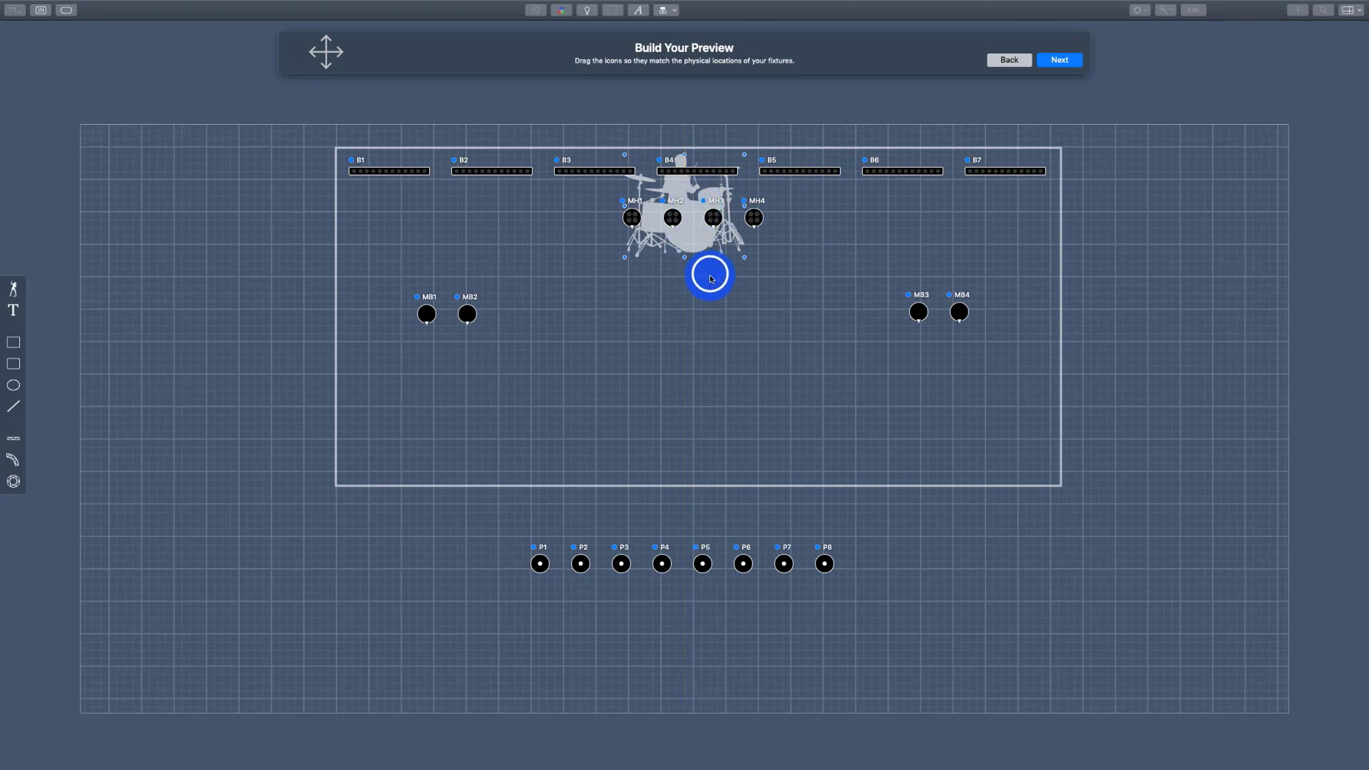
{"action": "left_click", "coordinate": [710, 279]}
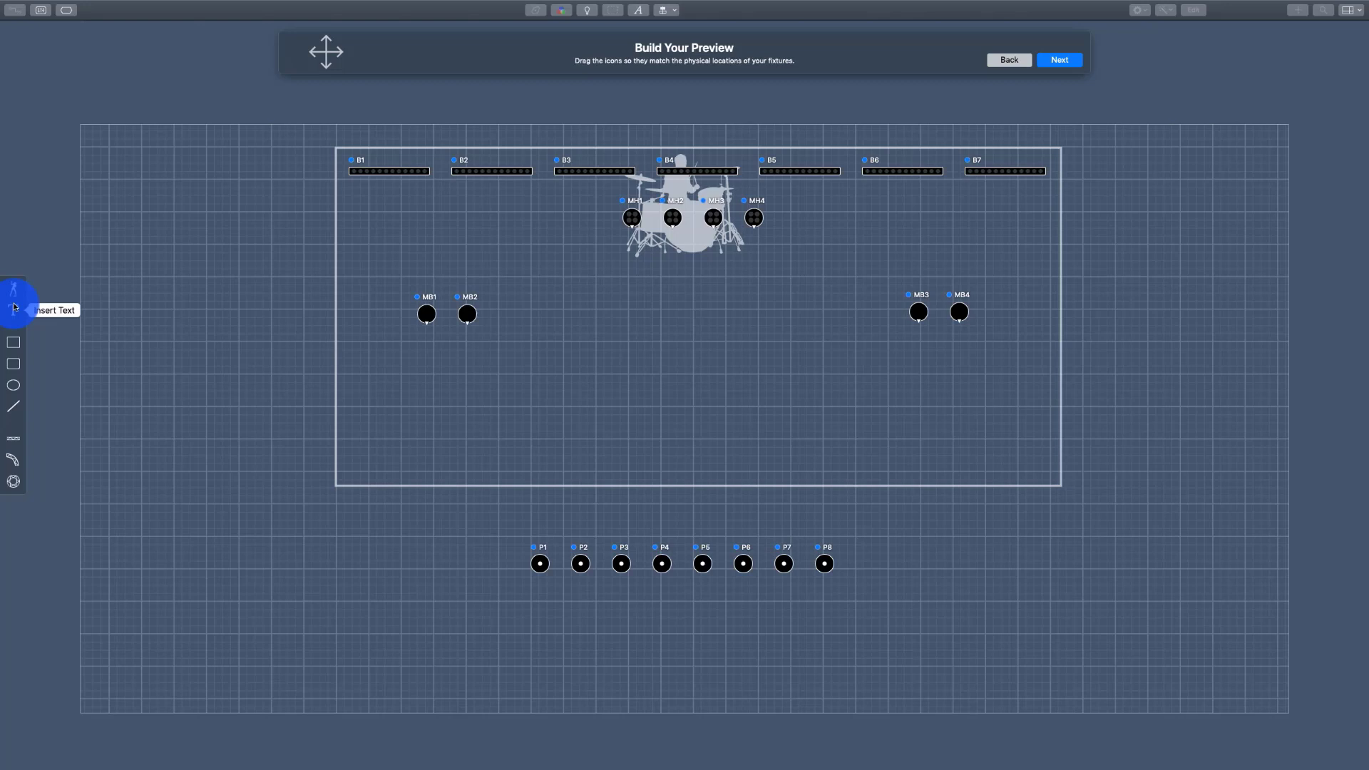
Step: Add straight trusses under P1–P8 and along the back bars
{"action": "left_click_drag", "start_coordinate": [12, 437], "coordinate": [1014, 560]}
{"action": "left_click", "coordinate": [646, 329]}
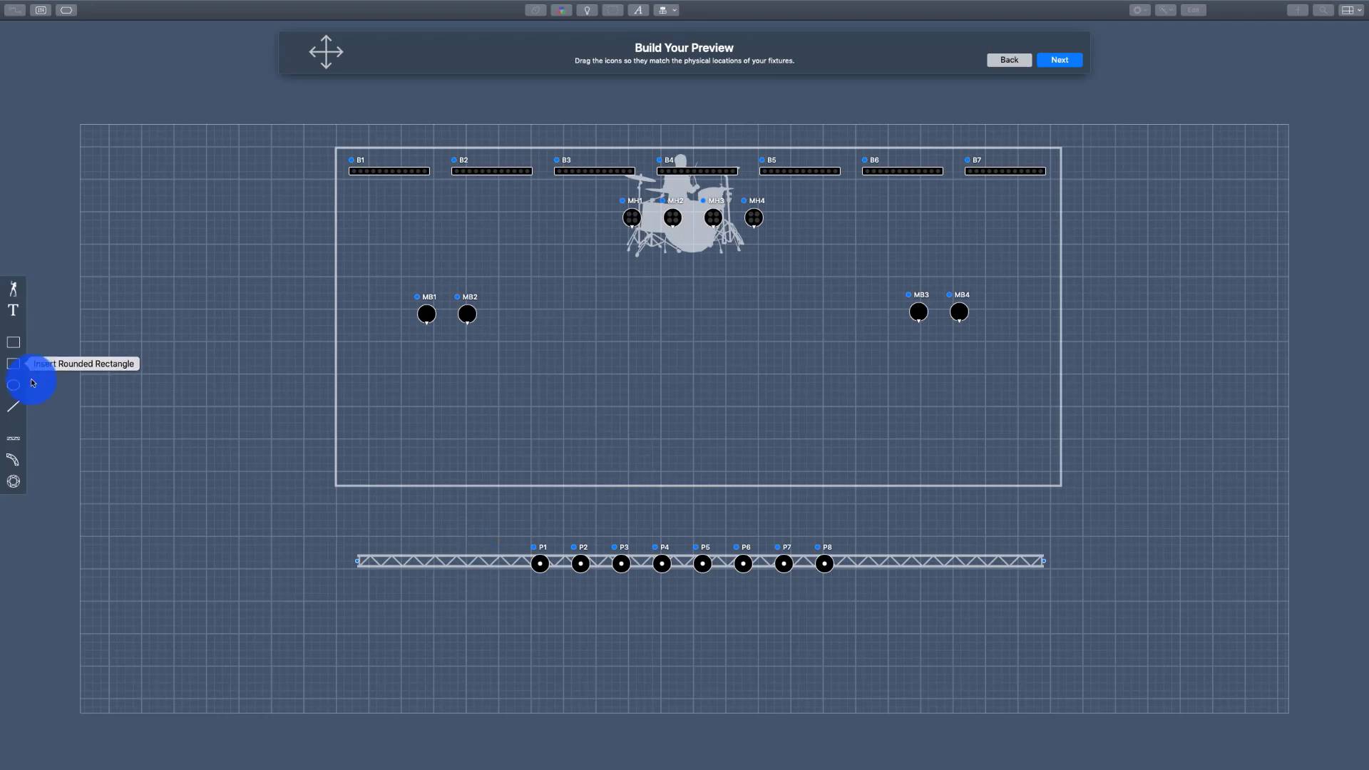
{"action": "left_click_drag", "start_coordinate": [14, 432], "coordinate": [1045, 153]}
Step: Duplicate the back truss and angle it as the left side truss joining back and front
{"action": "key", "text": "super+d"}
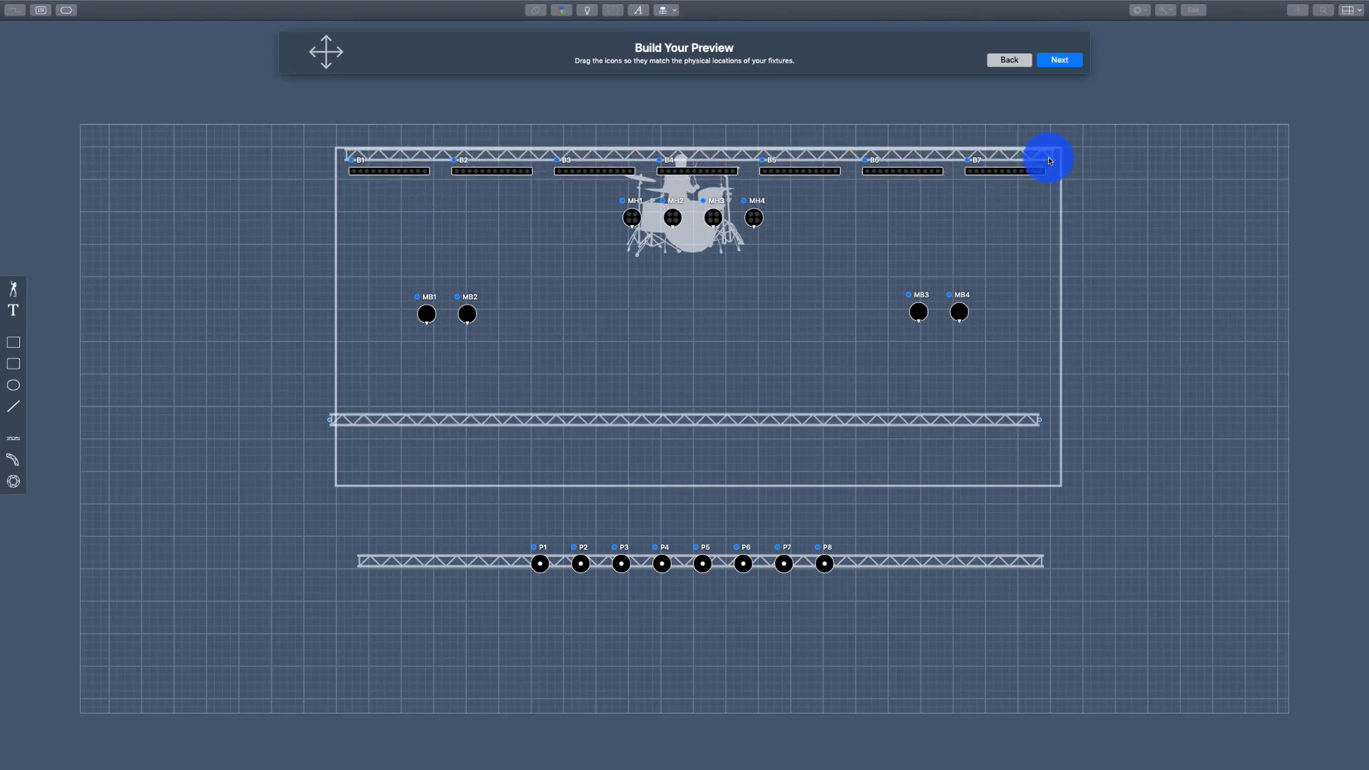
{"action": "left_click", "coordinate": [882, 410]}
{"action": "left_click_drag", "start_coordinate": [877, 422], "coordinate": [879, 347]}
{"action": "left_click_drag", "start_coordinate": [1042, 346], "coordinate": [508, 154]}
{"action": "left_click_drag", "start_coordinate": [330, 348], "coordinate": [377, 539]}
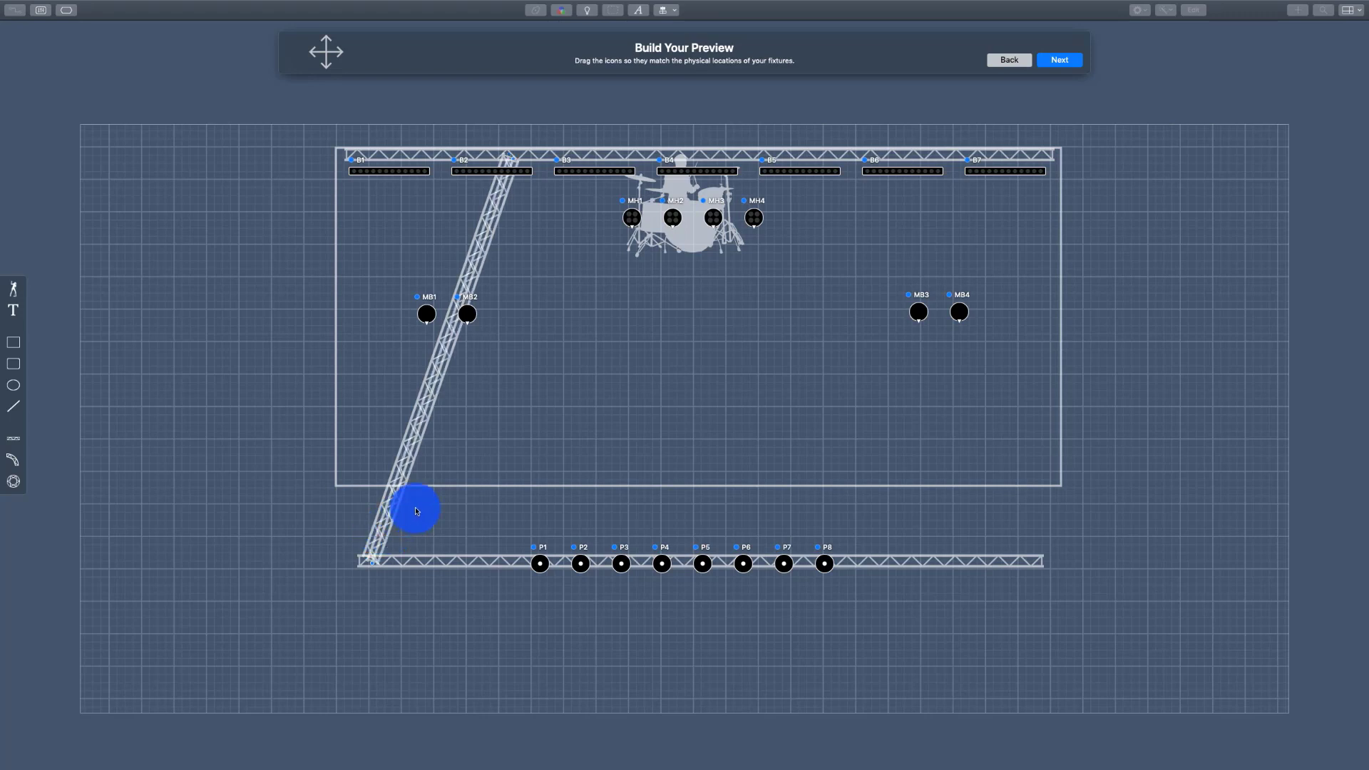
{"action": "mouse_move", "coordinate": [414, 459]}
{"action": "left_mouse_down"}
{"action": "mouse_move", "coordinate": [492, 472]}
{"action": "mouse_move", "coordinate": [417, 447]}
{"action": "left_mouse_up"}
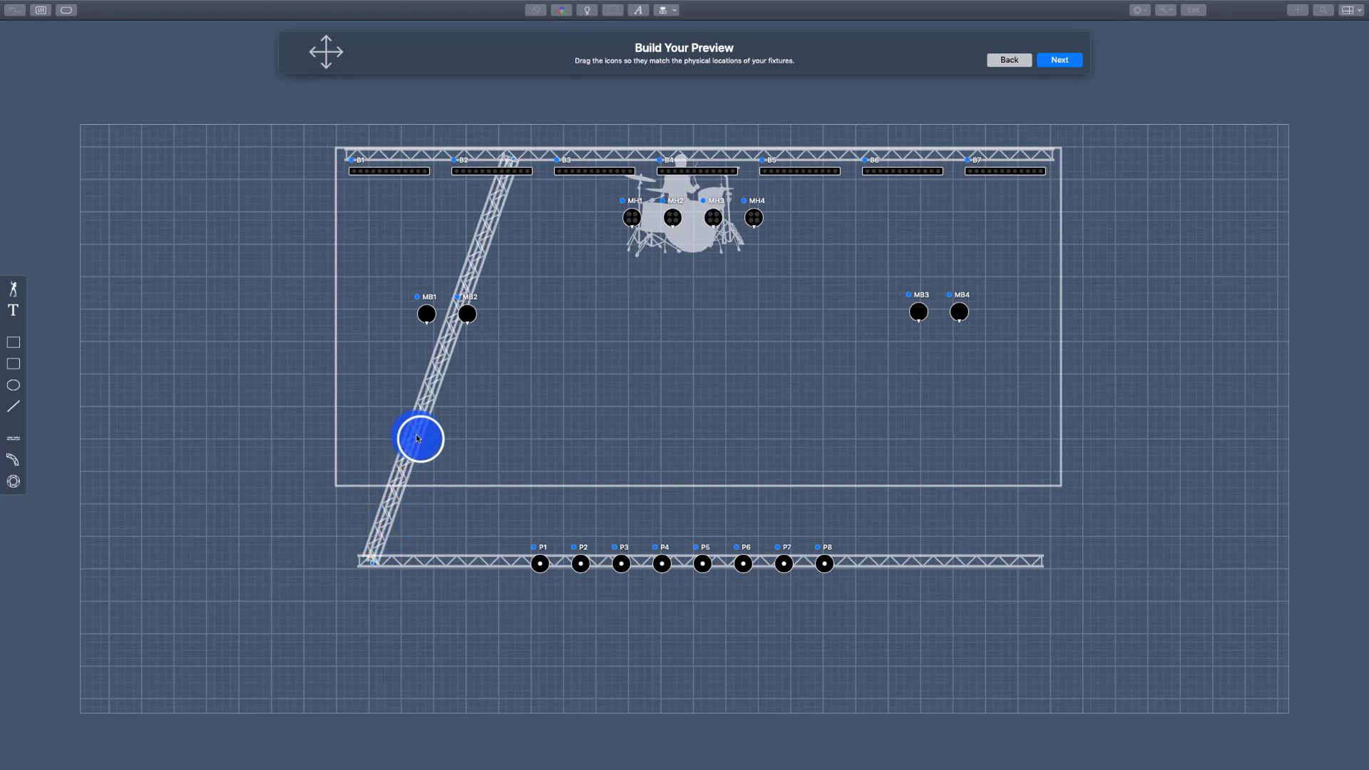
Step: Add the right diagonal truss to the front-right corner and move MB3 along it
{"action": "left_click", "coordinate": [515, 161]}
{"action": "left_click_drag", "start_coordinate": [513, 159], "coordinate": [906, 163]}
{"action": "left_click", "coordinate": [432, 351]}
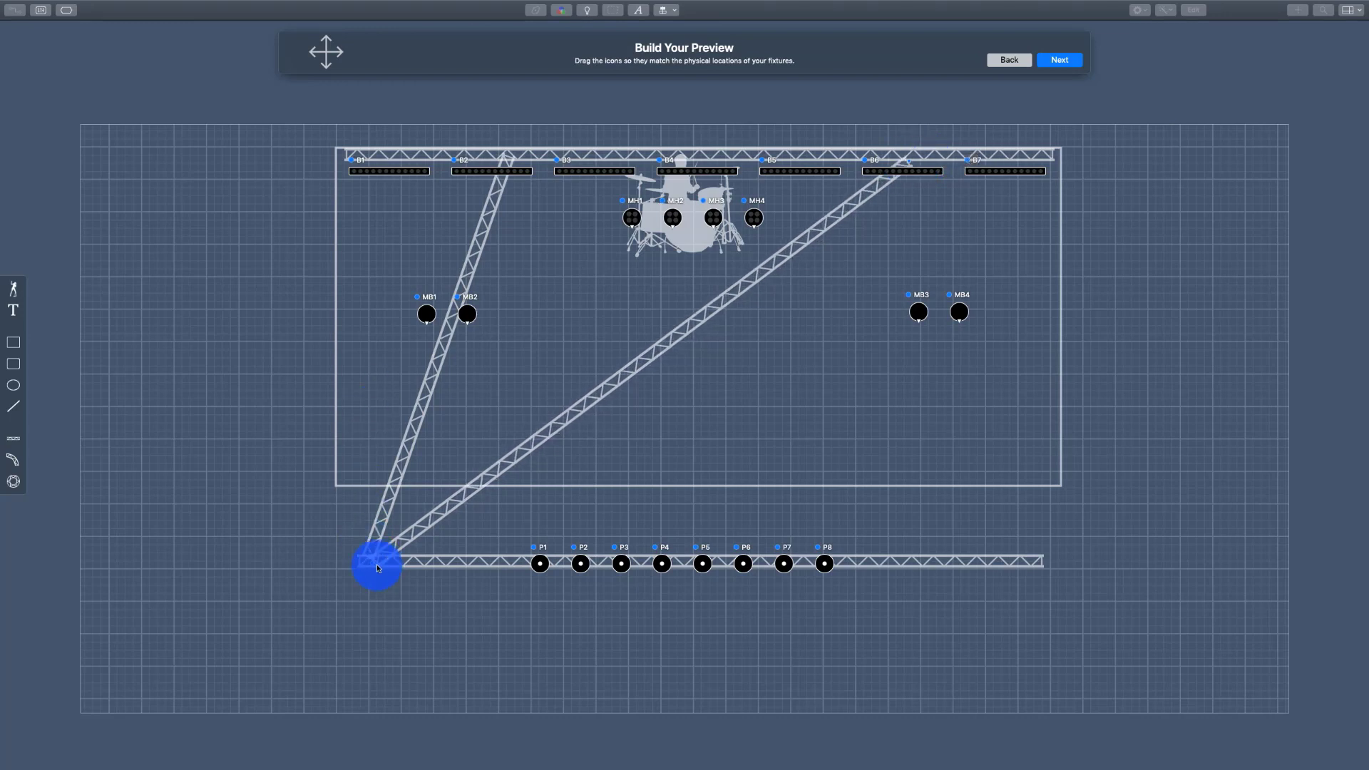
{"action": "left_click_drag", "start_coordinate": [372, 563], "coordinate": [1038, 559]}
{"action": "left_click", "coordinate": [947, 452]}
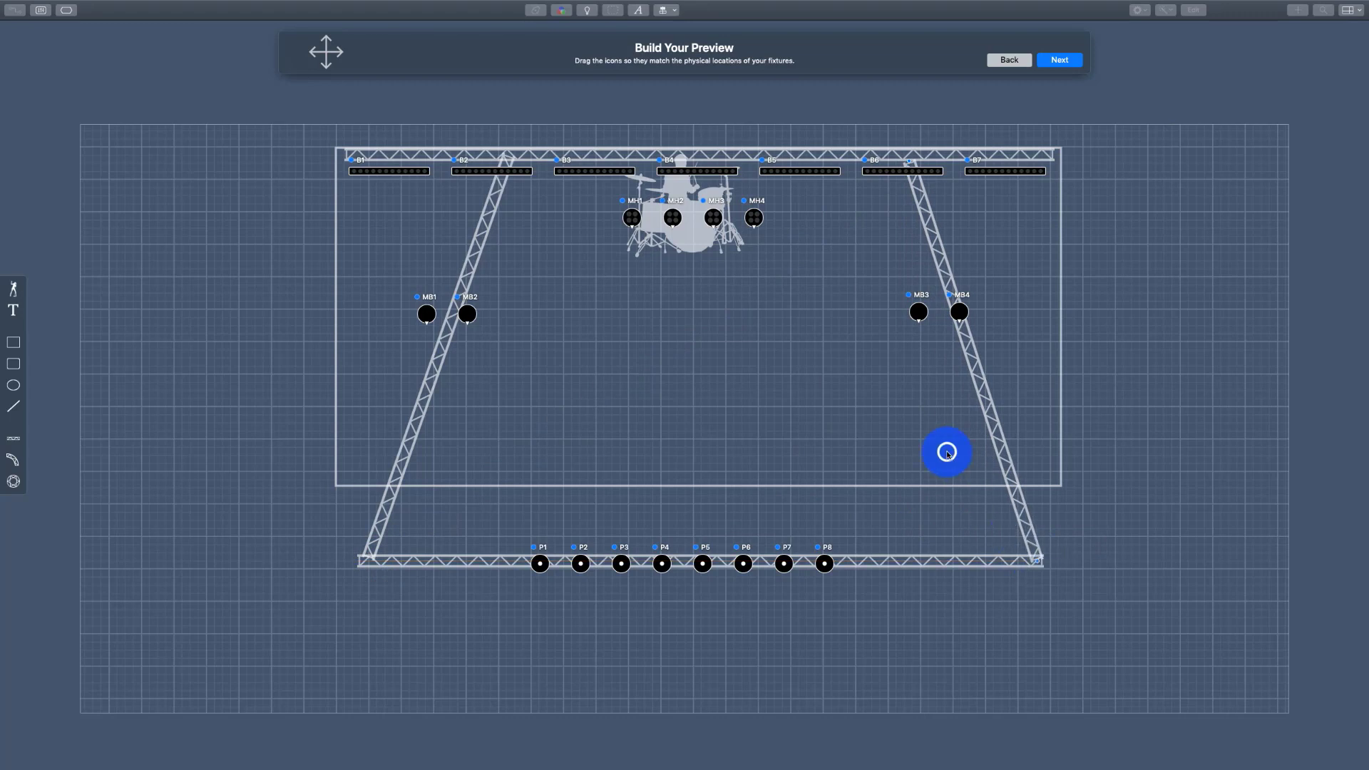
{"action": "left_click_drag", "start_coordinate": [918, 312], "coordinate": [936, 228]}
Step: Move MB4 and MB2 to the front ends of the side trusses and MB1 up the left truss, with MB2 level with MB4
{"action": "left_click_drag", "start_coordinate": [959, 312], "coordinate": [1011, 494]}
{"action": "left_click", "coordinate": [699, 365]}
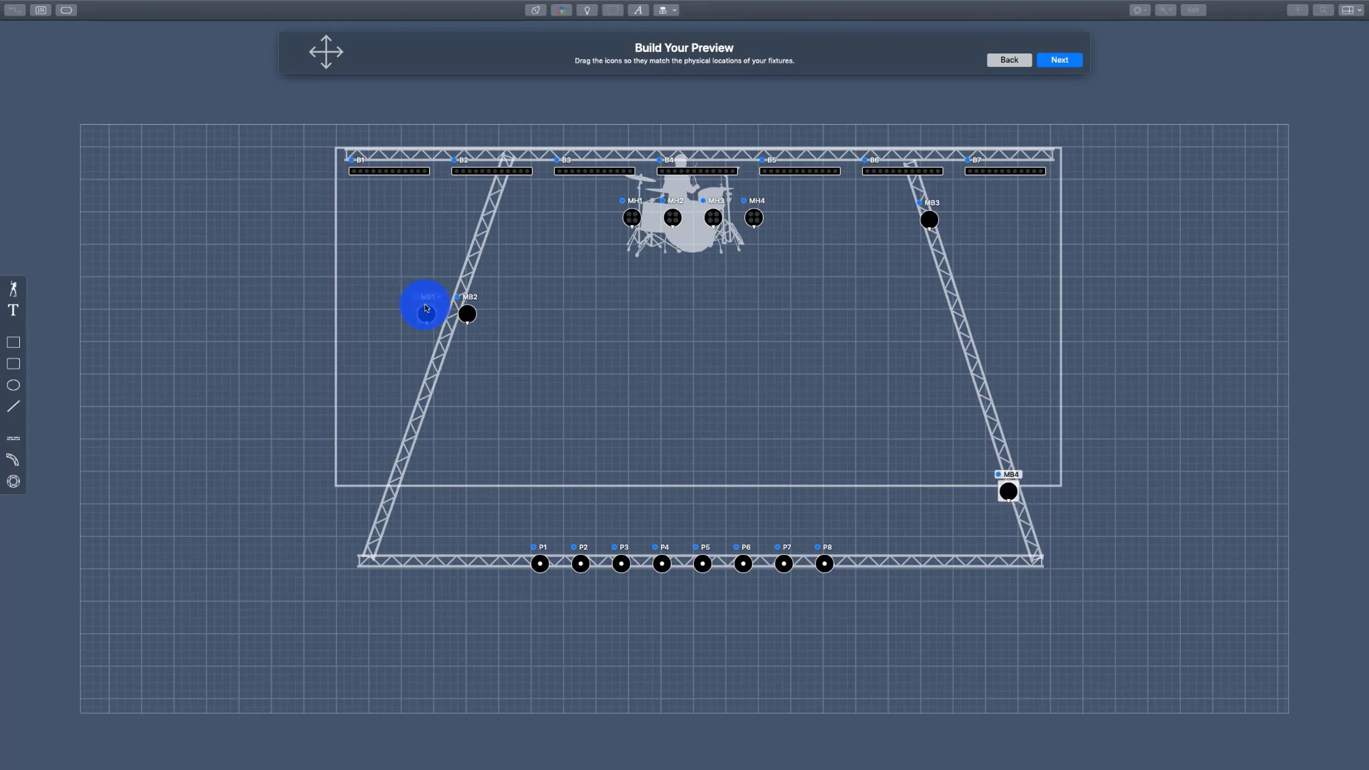
{"action": "left_click_drag", "start_coordinate": [426, 308], "coordinate": [490, 213]}
{"action": "left_click_drag", "start_coordinate": [471, 322], "coordinate": [471, 322]}
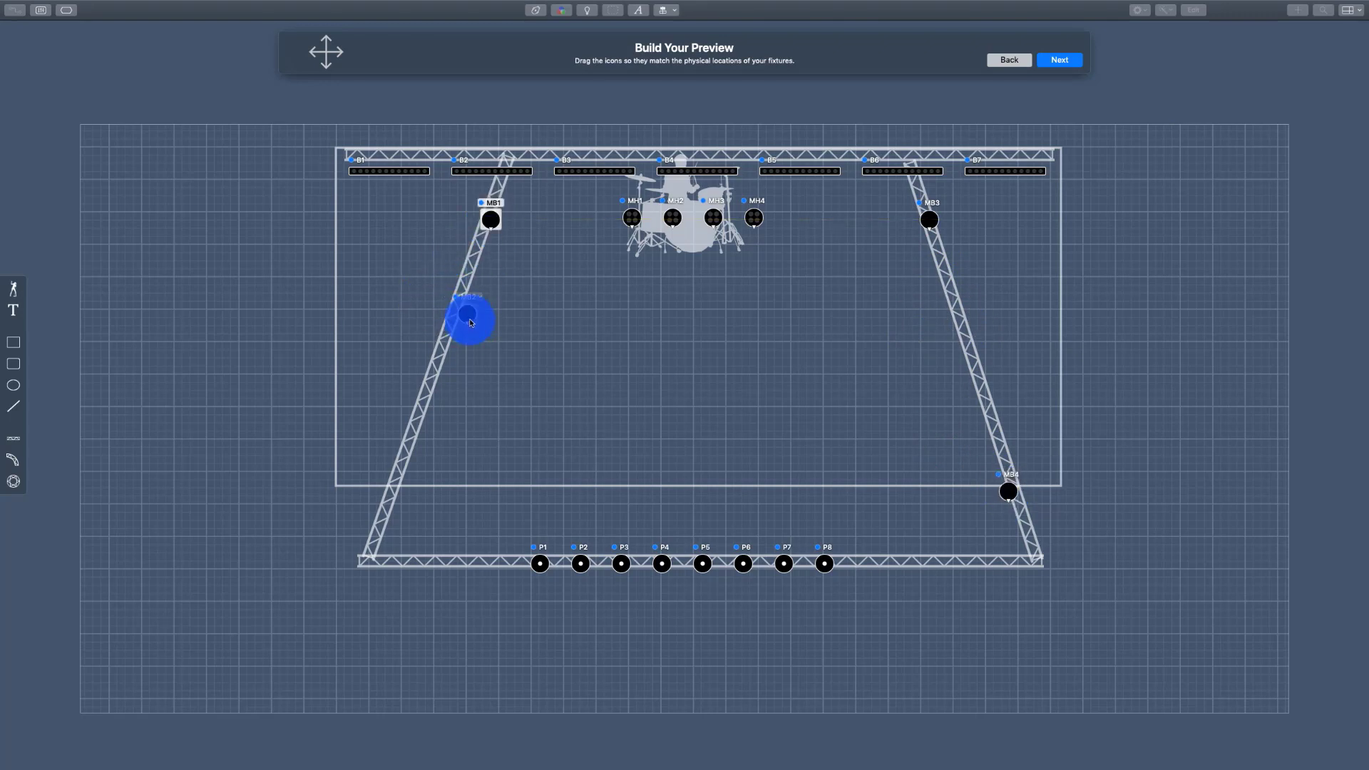
{"action": "left_click_drag", "start_coordinate": [398, 463], "coordinate": [397, 490]}
{"action": "left_click_drag", "start_coordinate": [433, 464], "coordinate": [442, 470]}
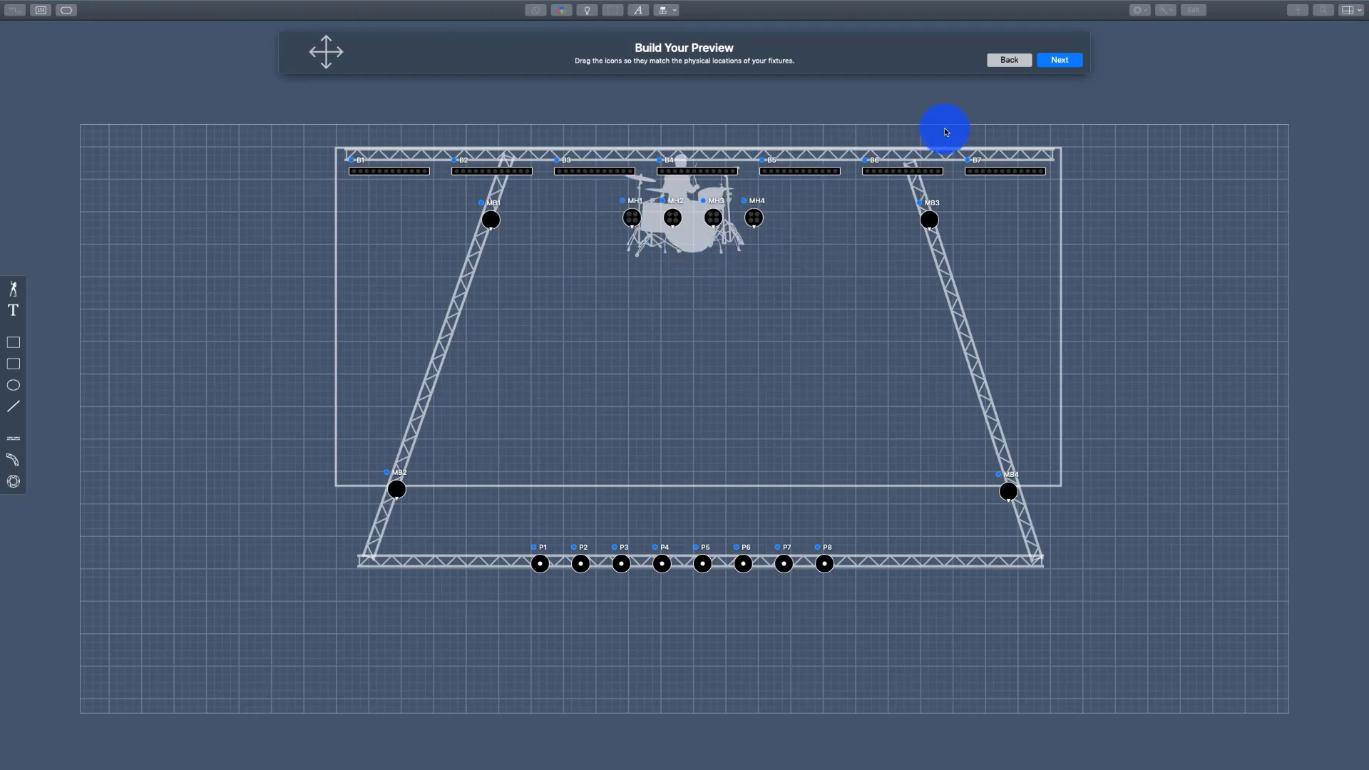
Step: Advance to the Fixture Groups step and select bars B1 through B7
{"action": "left_click", "coordinate": [1077, 64]}
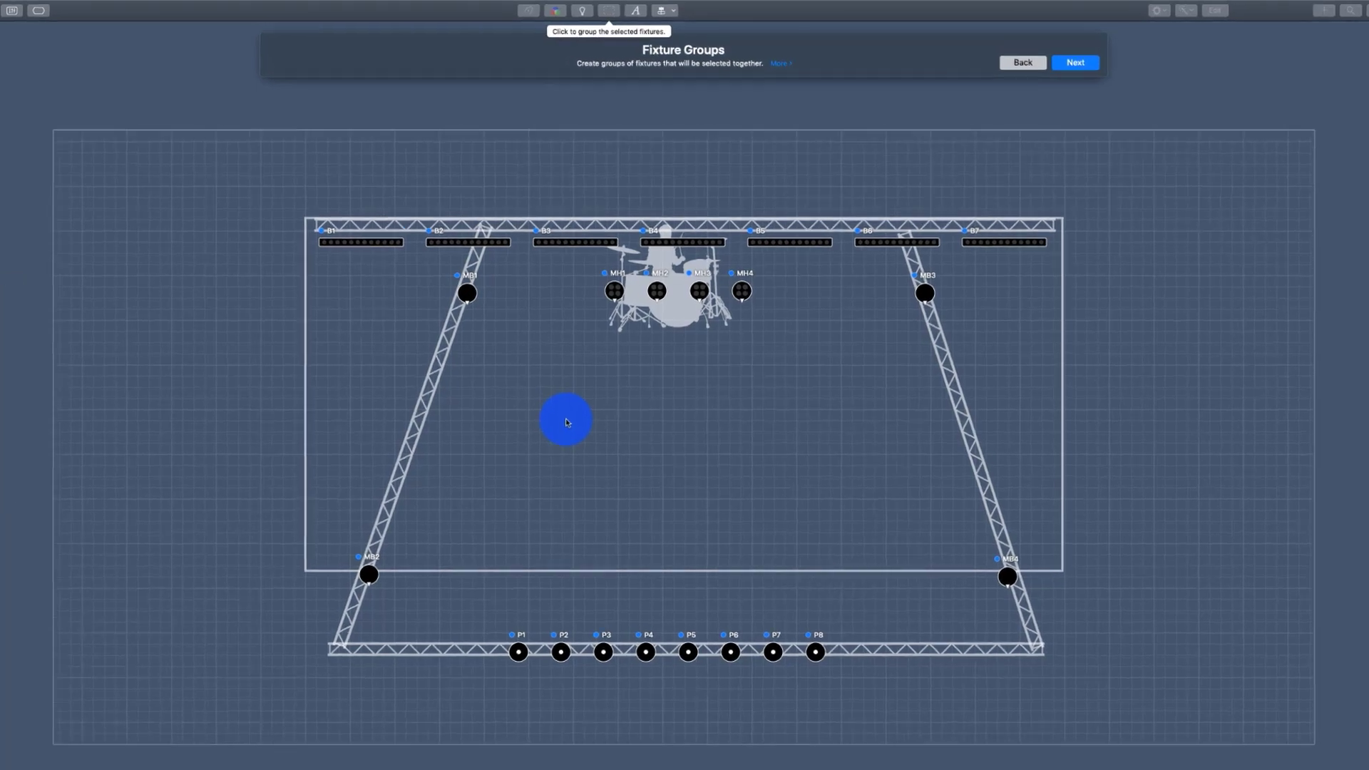
{"action": "left_click", "coordinate": [350, 234]}
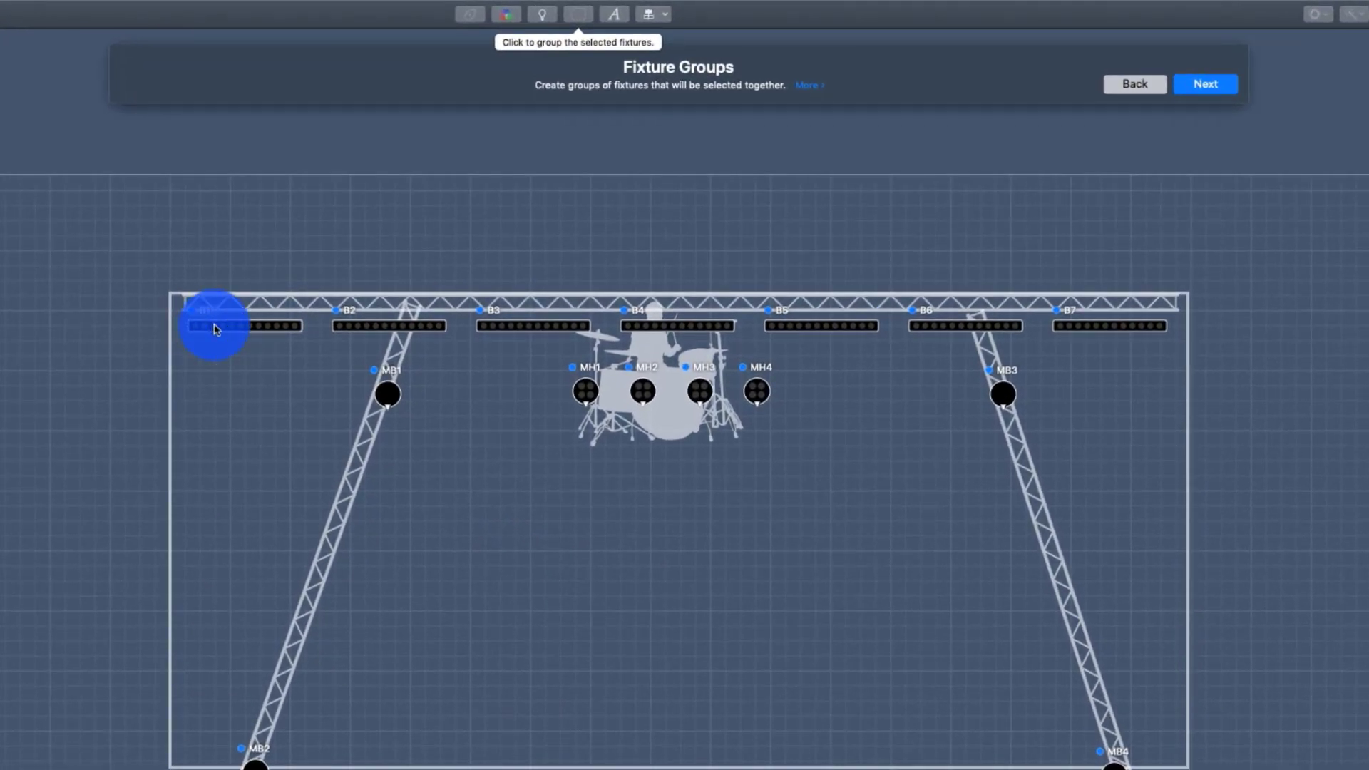
{"action": "left_click", "coordinate": [213, 326]}
{"action": "left_click", "coordinate": [380, 330], "text": "shift"}
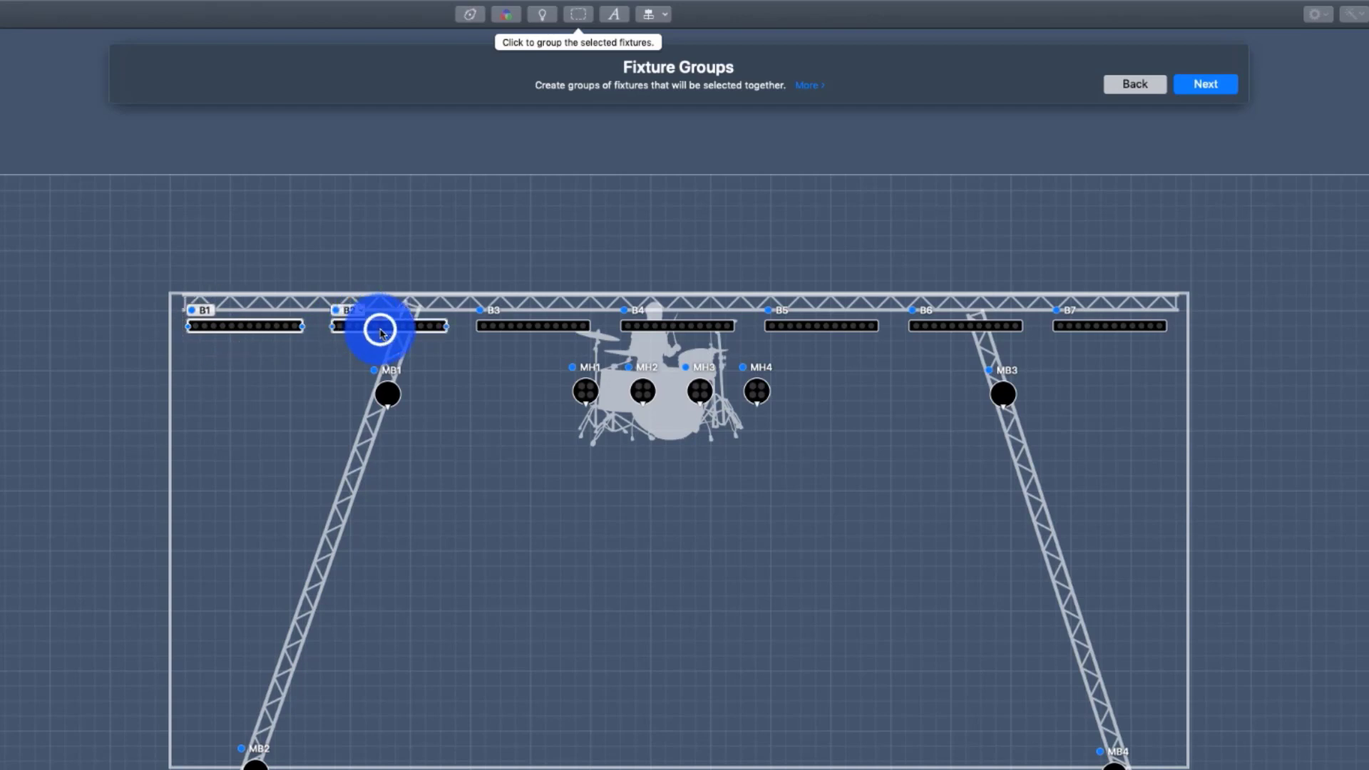
{"action": "left_click", "coordinate": [520, 326], "text": "shift"}
{"action": "left_click", "coordinate": [648, 325], "text": "shift"}
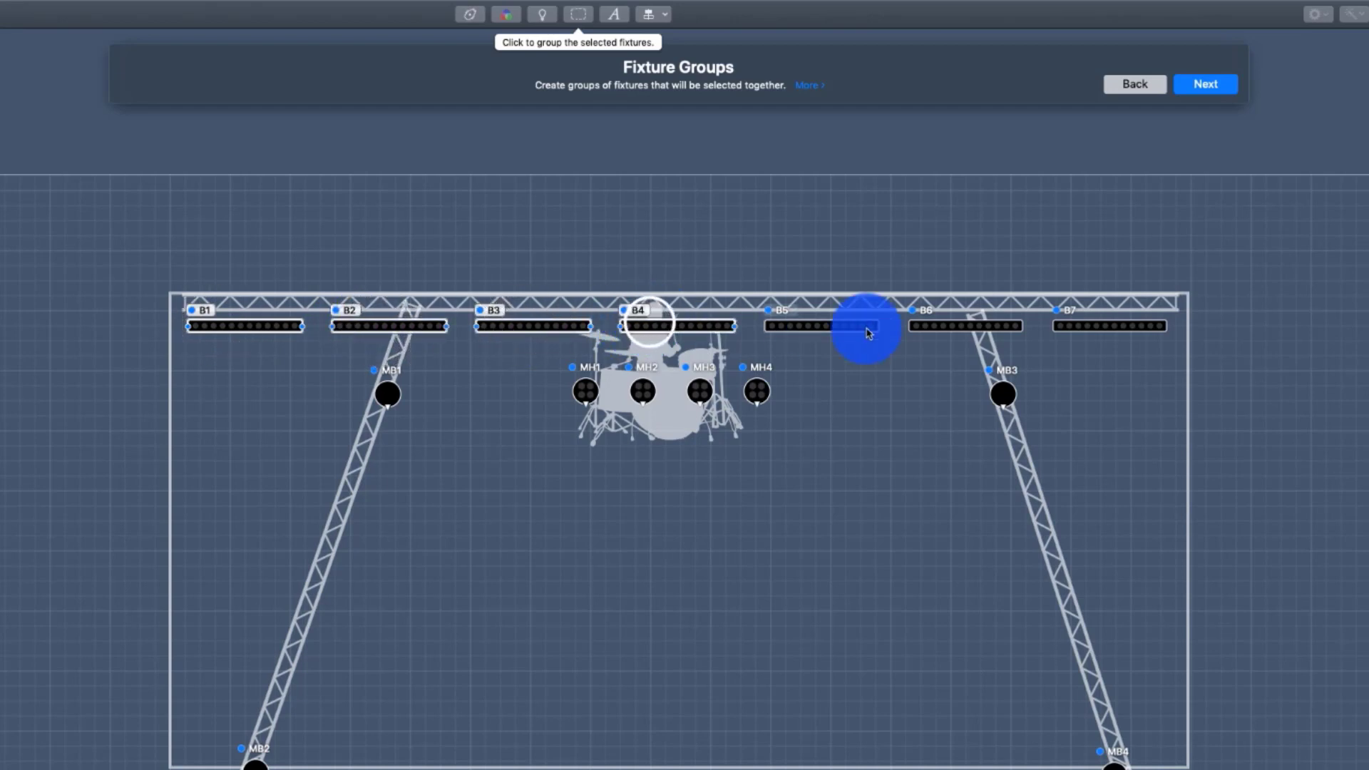
{"action": "left_click", "coordinate": [844, 328], "text": "shift"}
{"action": "left_click", "coordinate": [948, 324], "text": "shift"}
{"action": "left_click", "coordinate": [1070, 333], "text": "shift"}
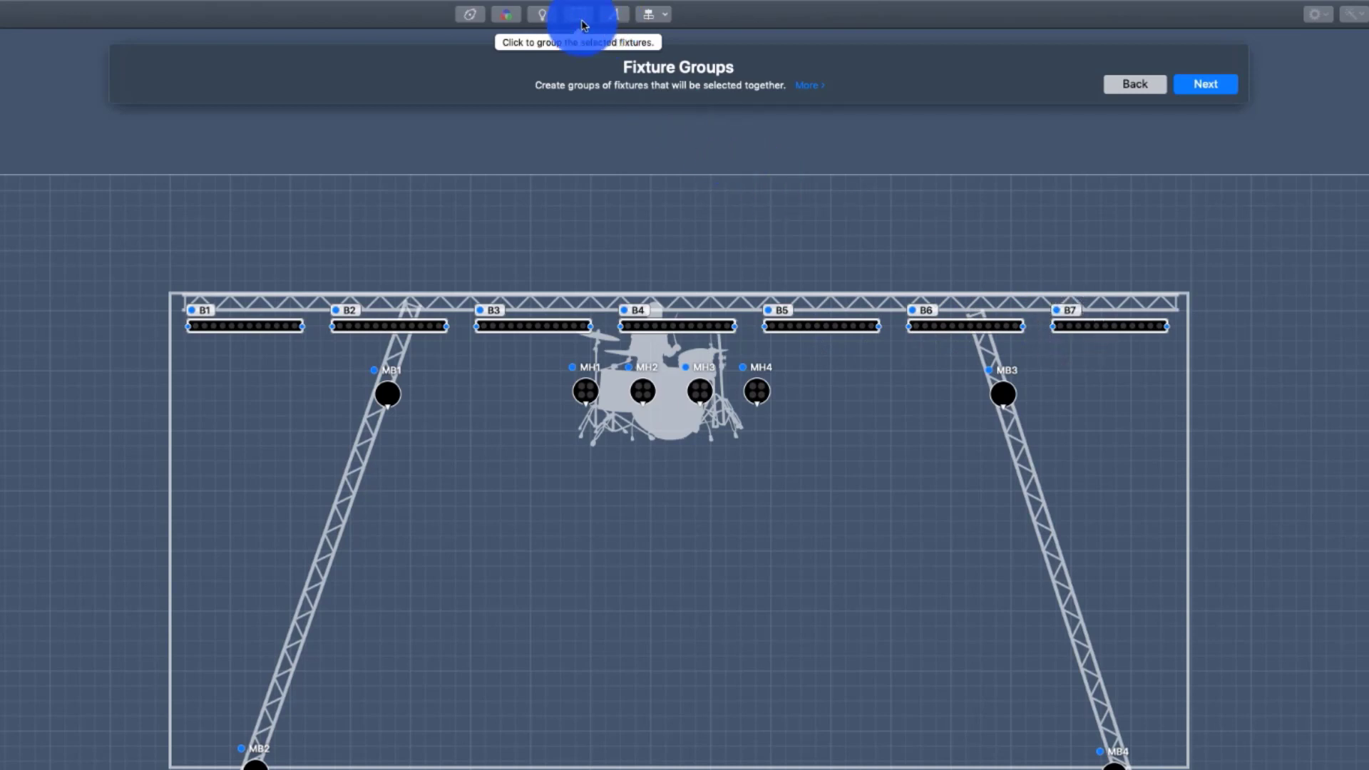
Step: Group the seven bars into one fixture group and clear the selection
{"action": "left_click", "coordinate": [583, 26]}
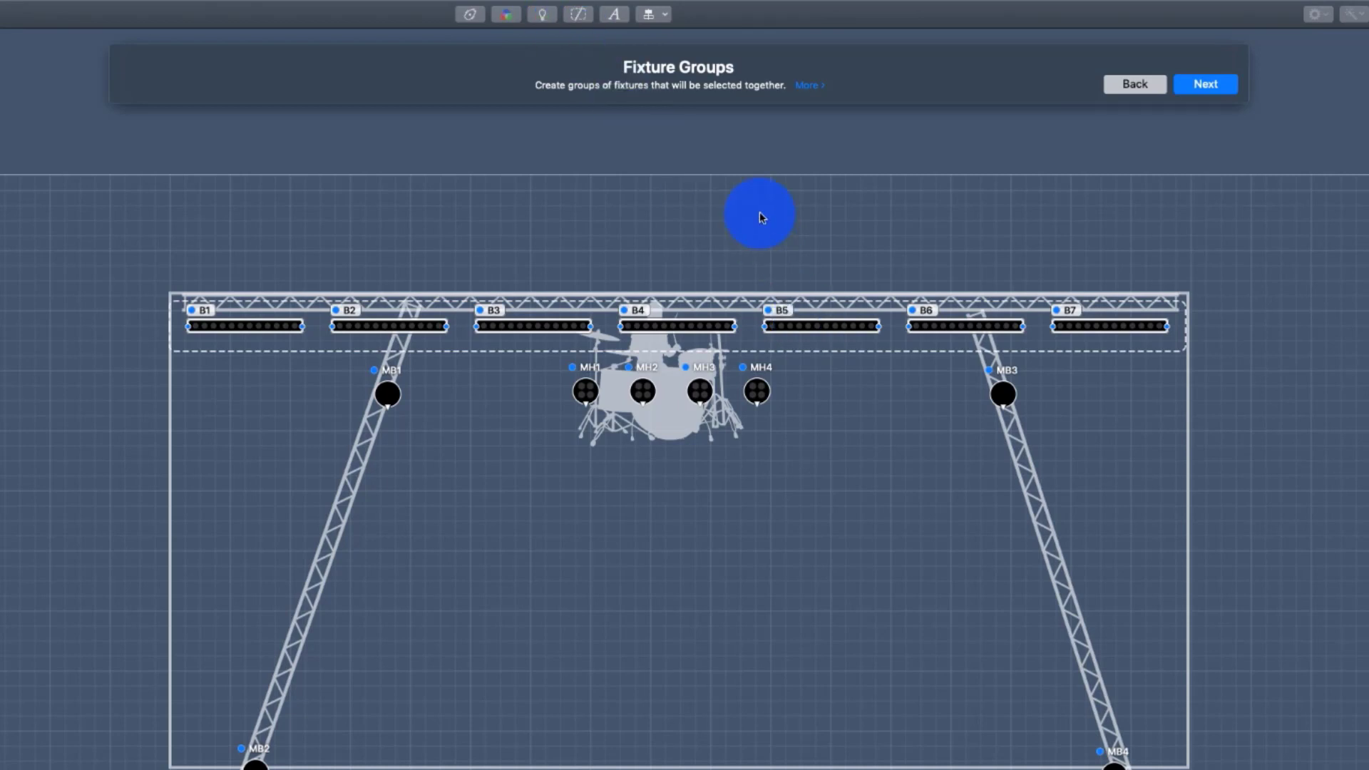
{"action": "left_click", "coordinate": [758, 214]}
{"action": "left_click", "coordinate": [563, 327]}
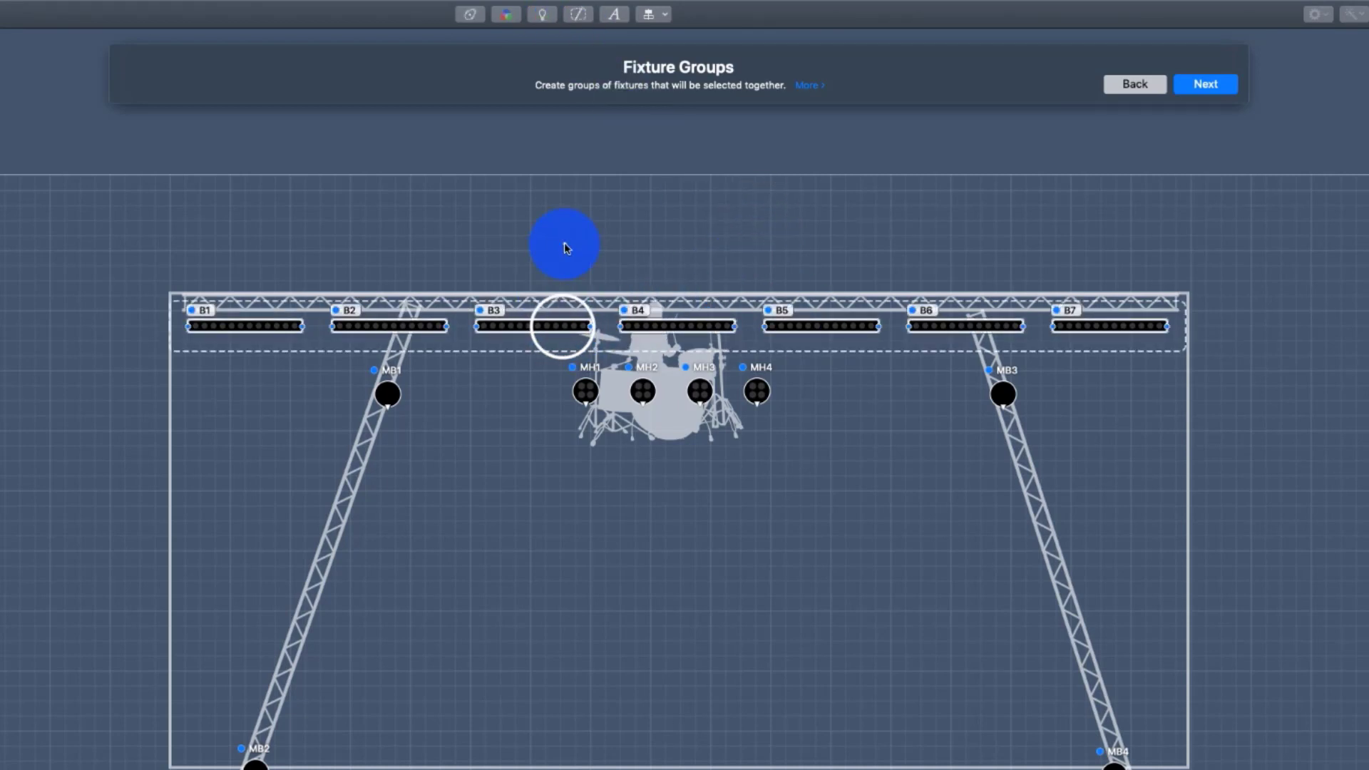
{"action": "left_click", "coordinate": [561, 238]}
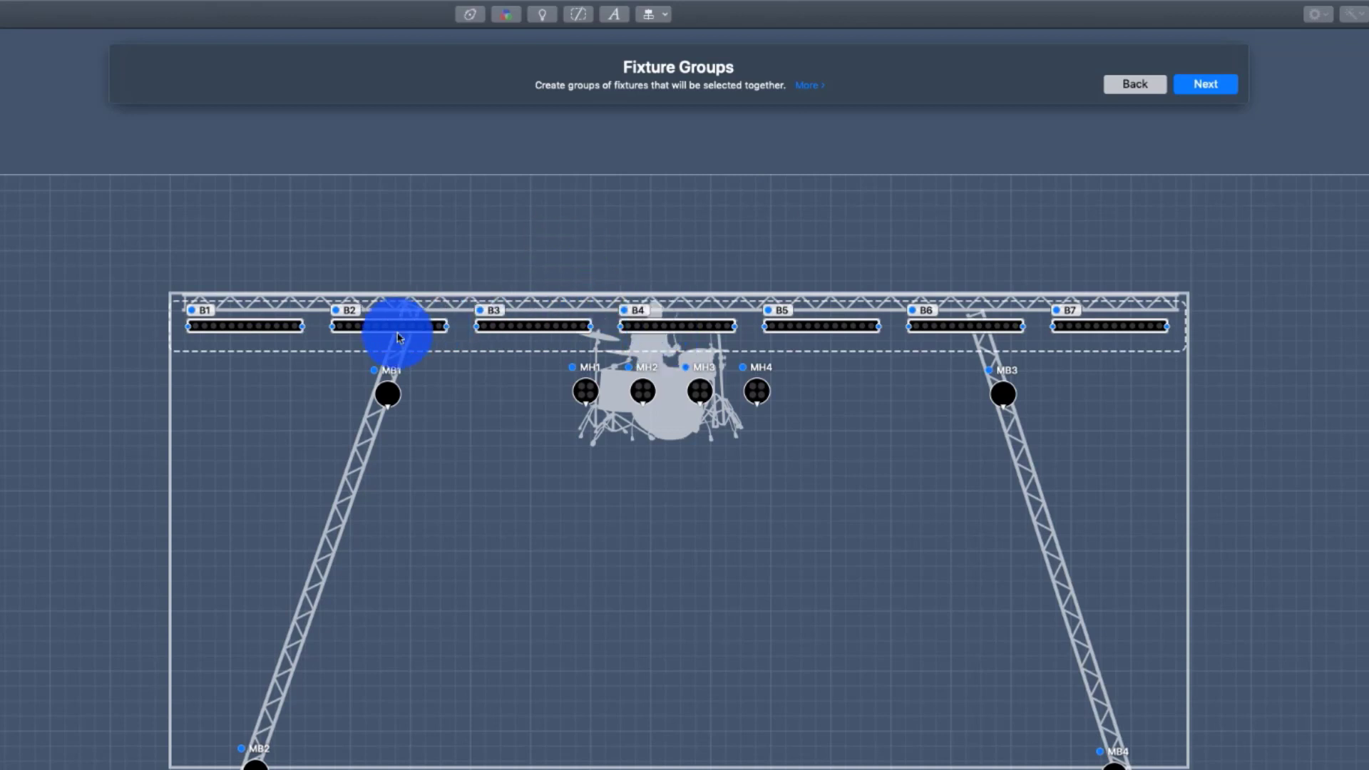
{"action": "left_click", "coordinate": [1000, 330]}
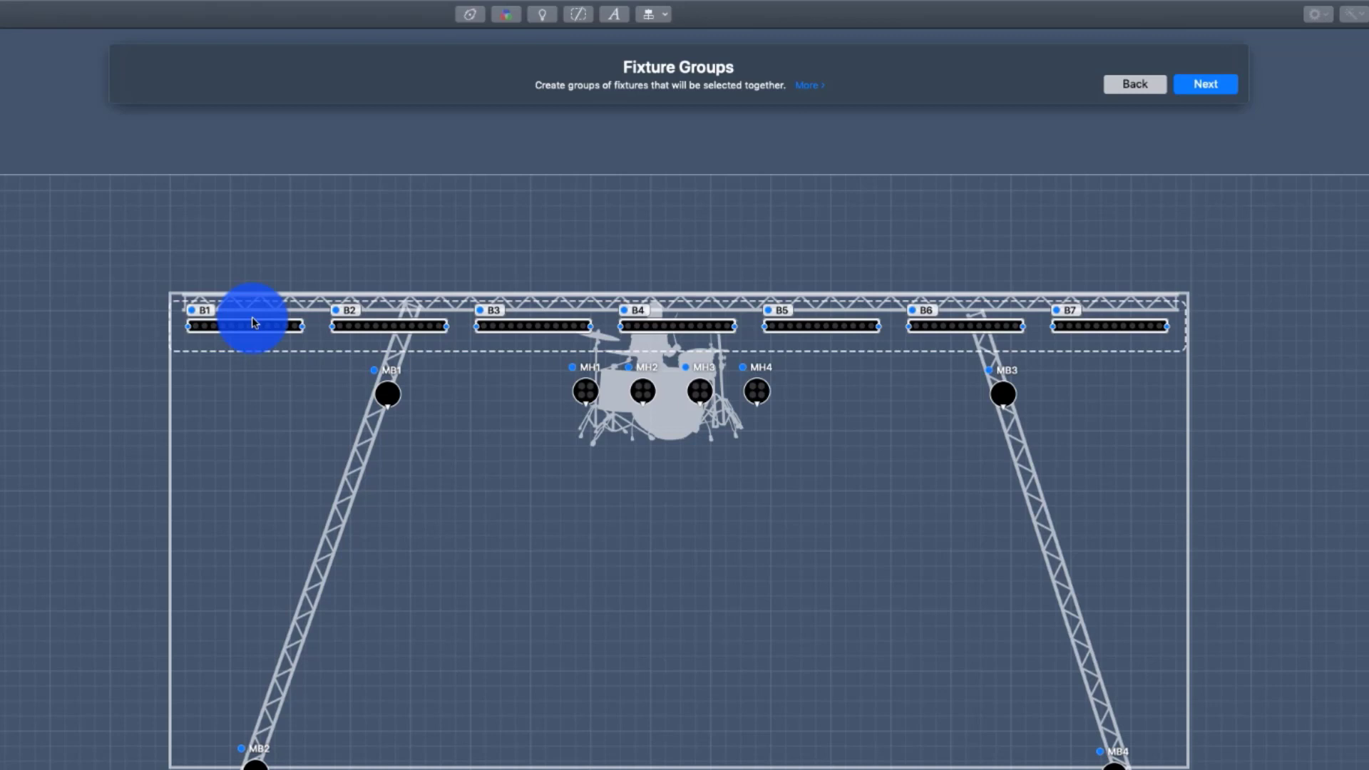
{"action": "left_click", "coordinate": [311, 265]}
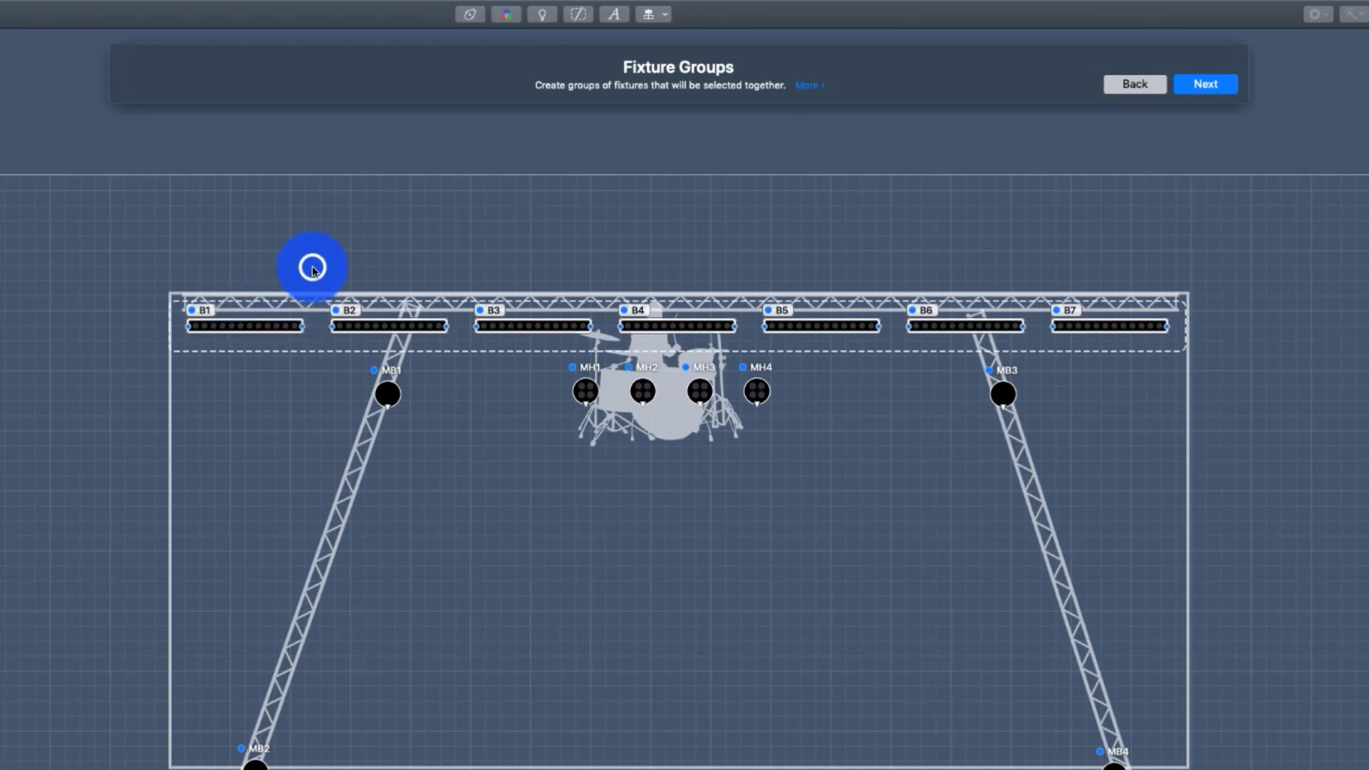
{"action": "left_click", "coordinate": [464, 417]}
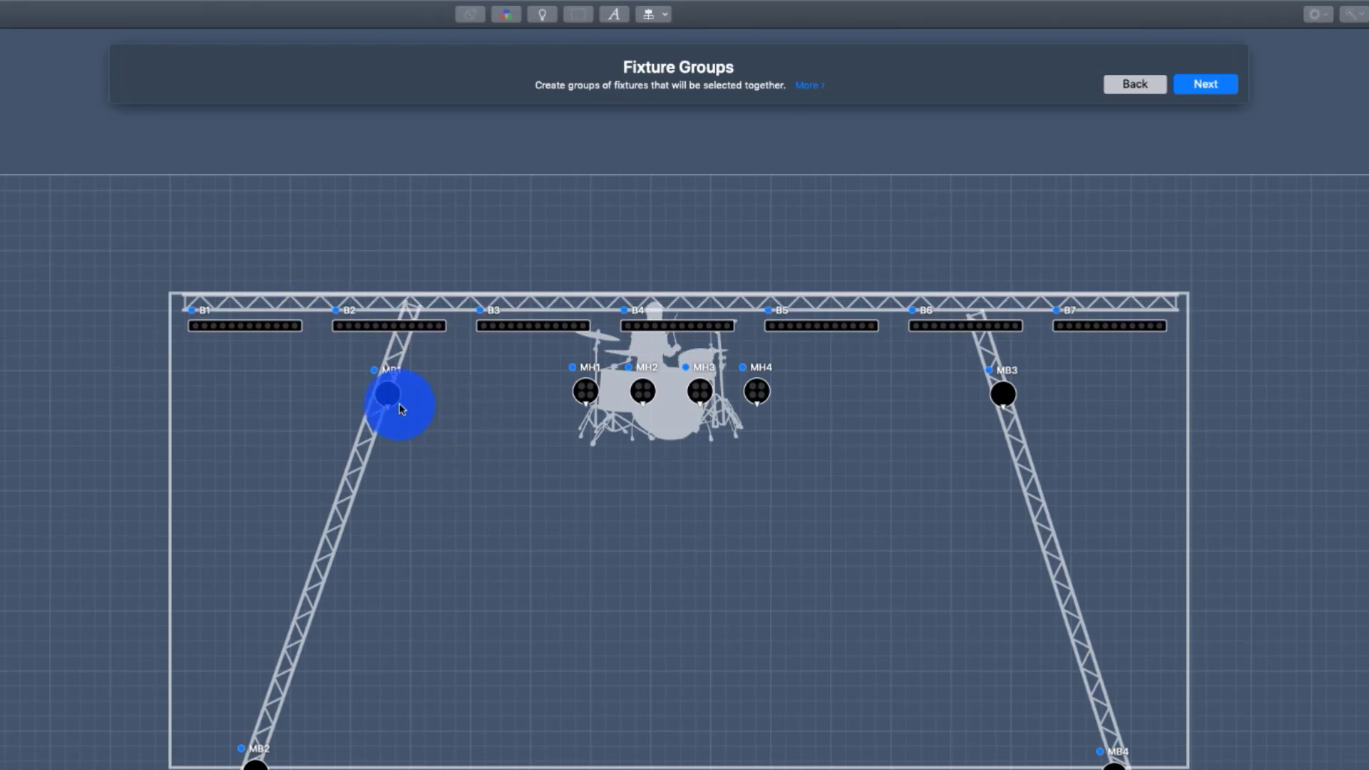
Step: Select the side-truss fixtures MB1–MB4
{"action": "left_click", "coordinate": [399, 407]}
{"action": "left_click", "coordinate": [1006, 401]}
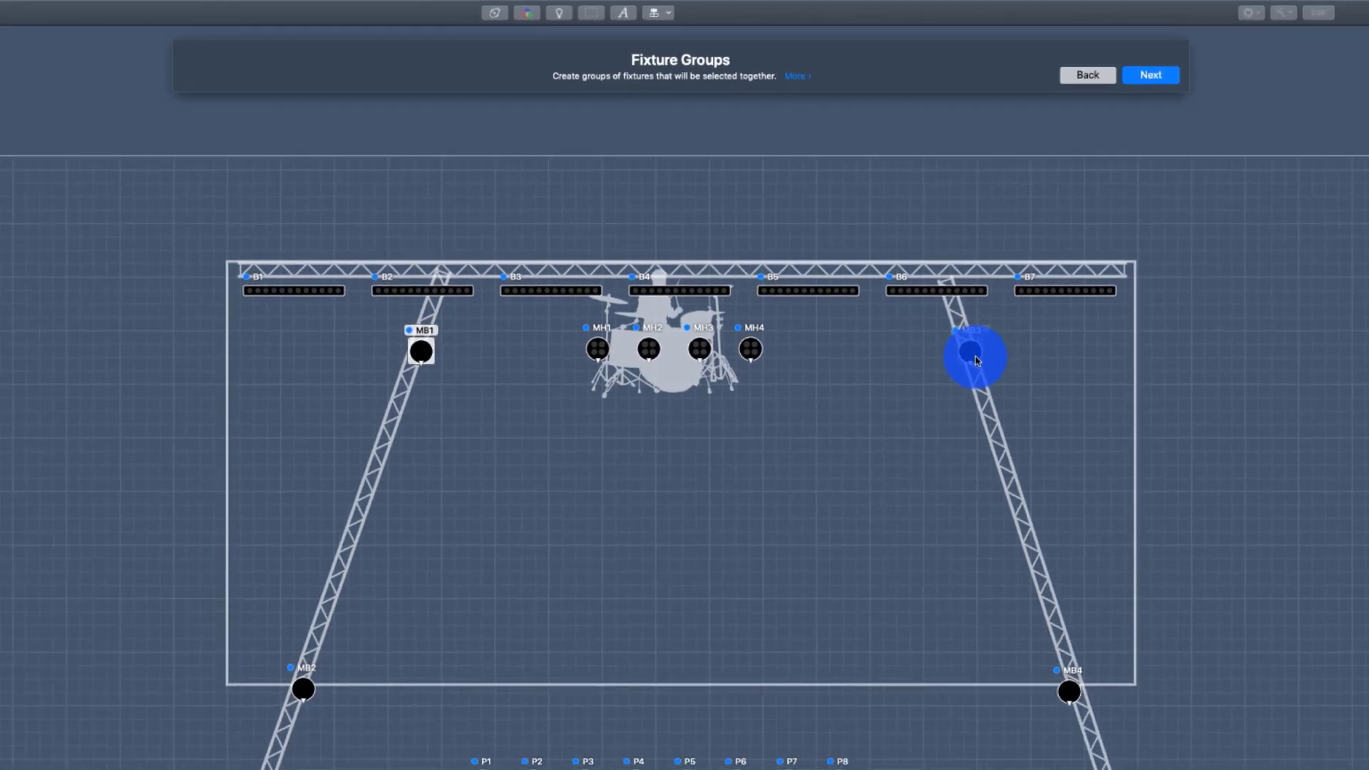
{"action": "left_click", "coordinate": [303, 689]}
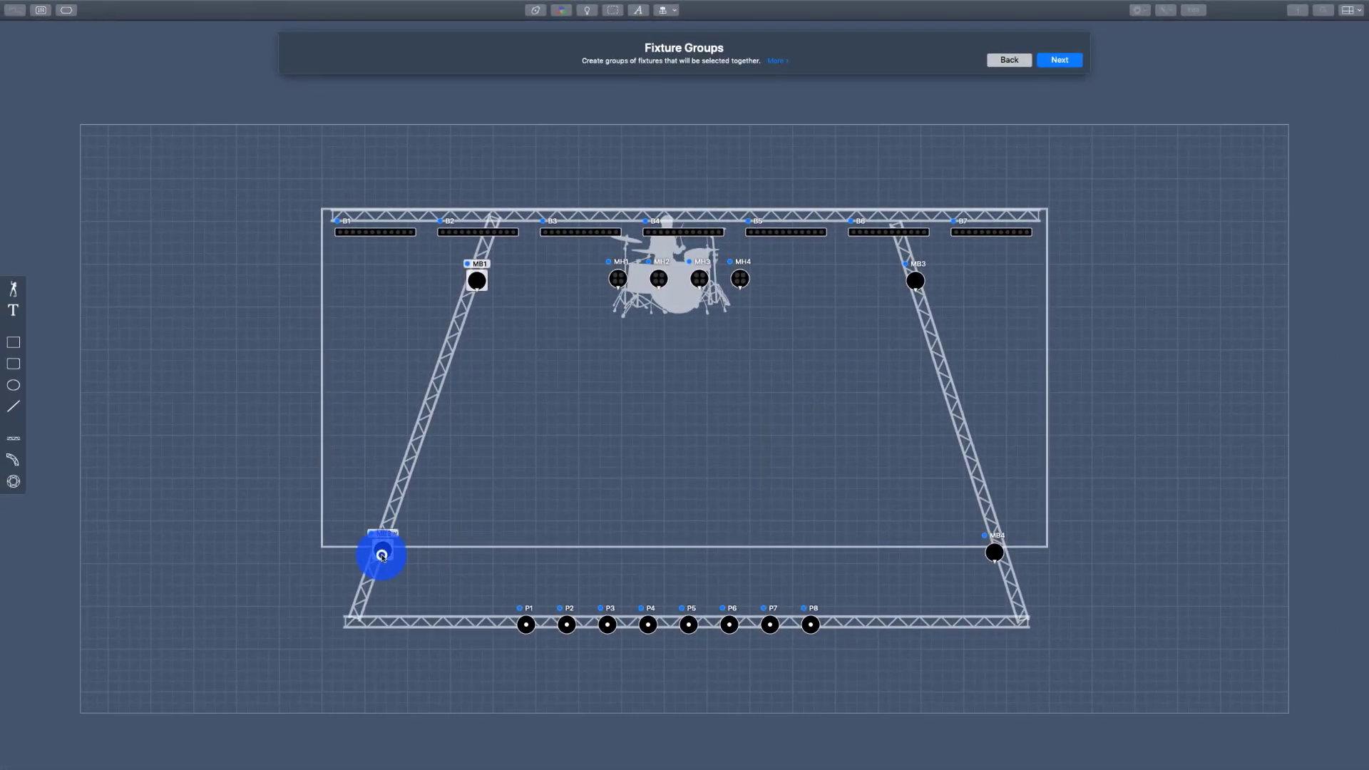
{"action": "left_click", "coordinate": [915, 281]}
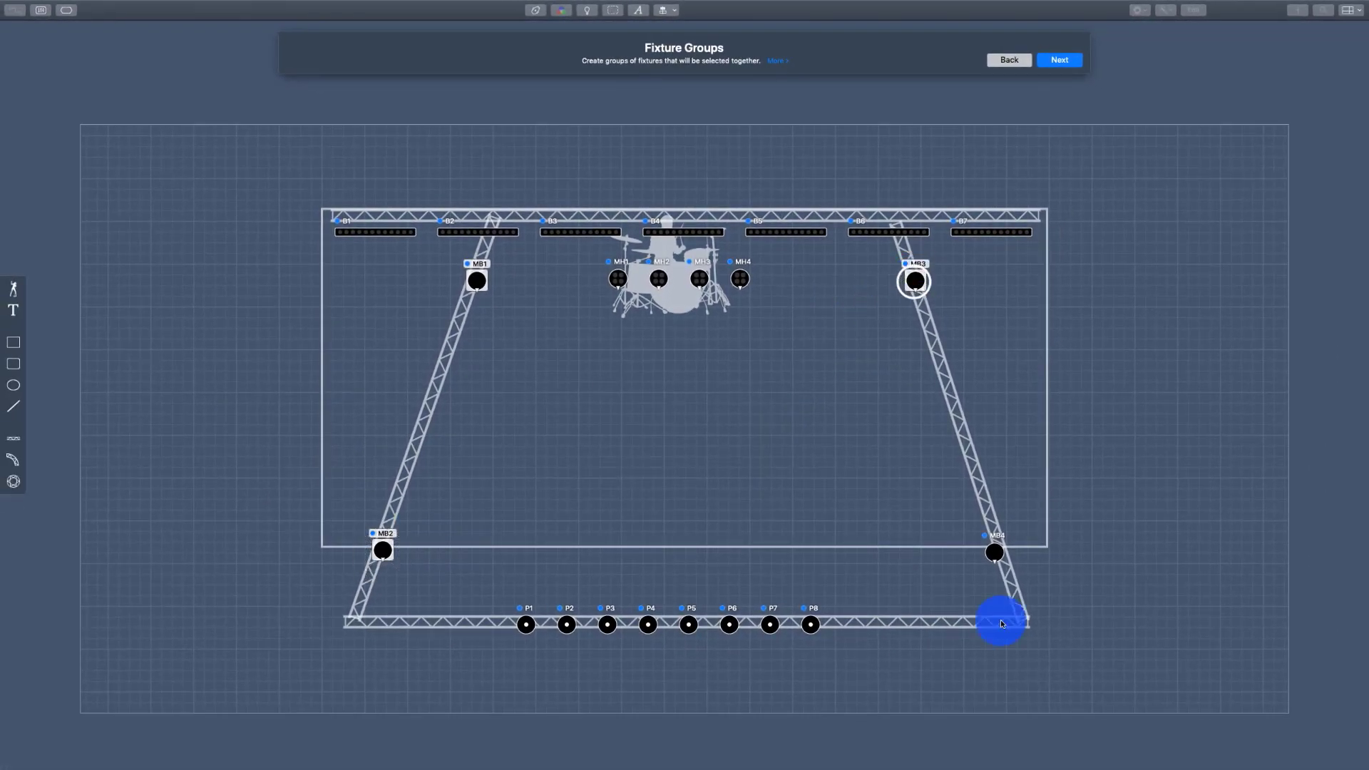
{"action": "left_click", "coordinate": [994, 551]}
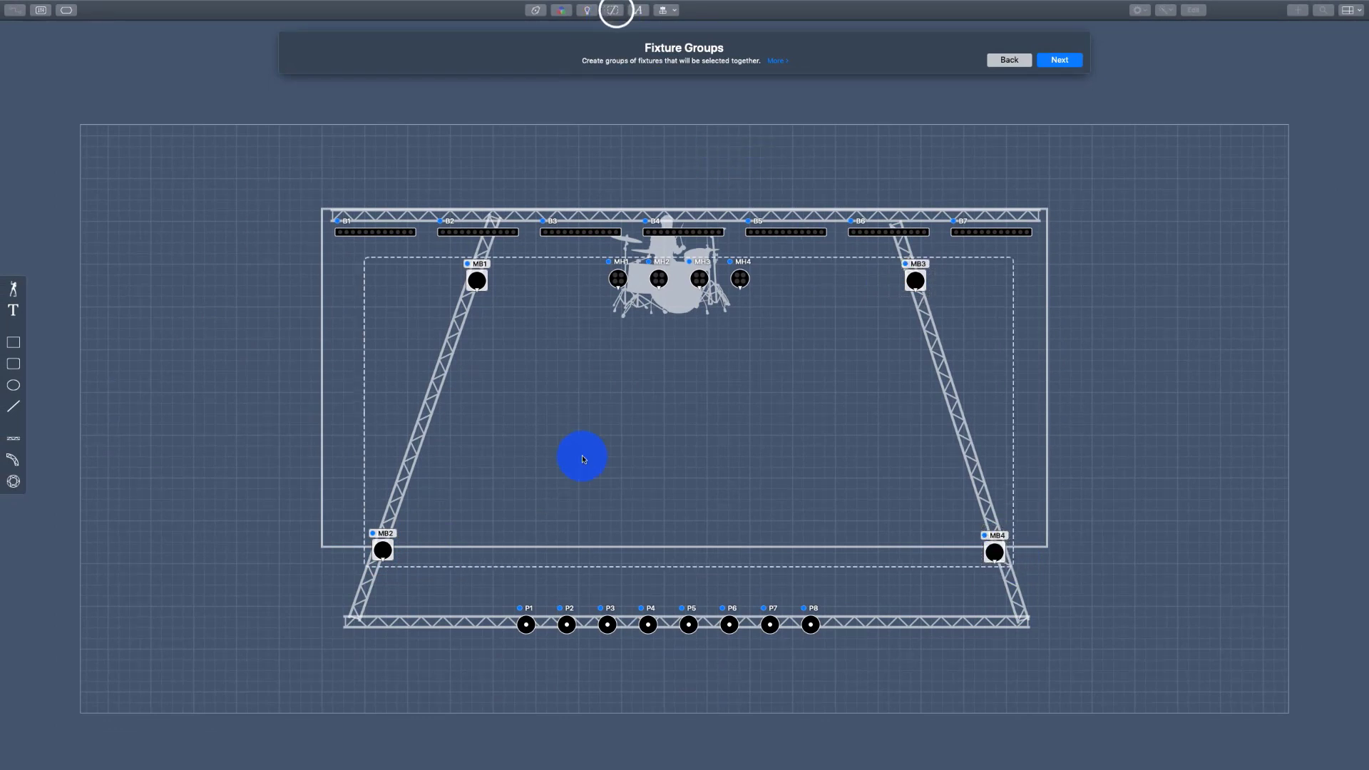
Step: Group the front PARs P1–P8 into one fixture group
{"action": "left_click", "coordinate": [526, 626]}
{"action": "left_click", "coordinate": [566, 626], "text": "shift"}
{"action": "left_click", "coordinate": [607, 626], "text": "shift"}
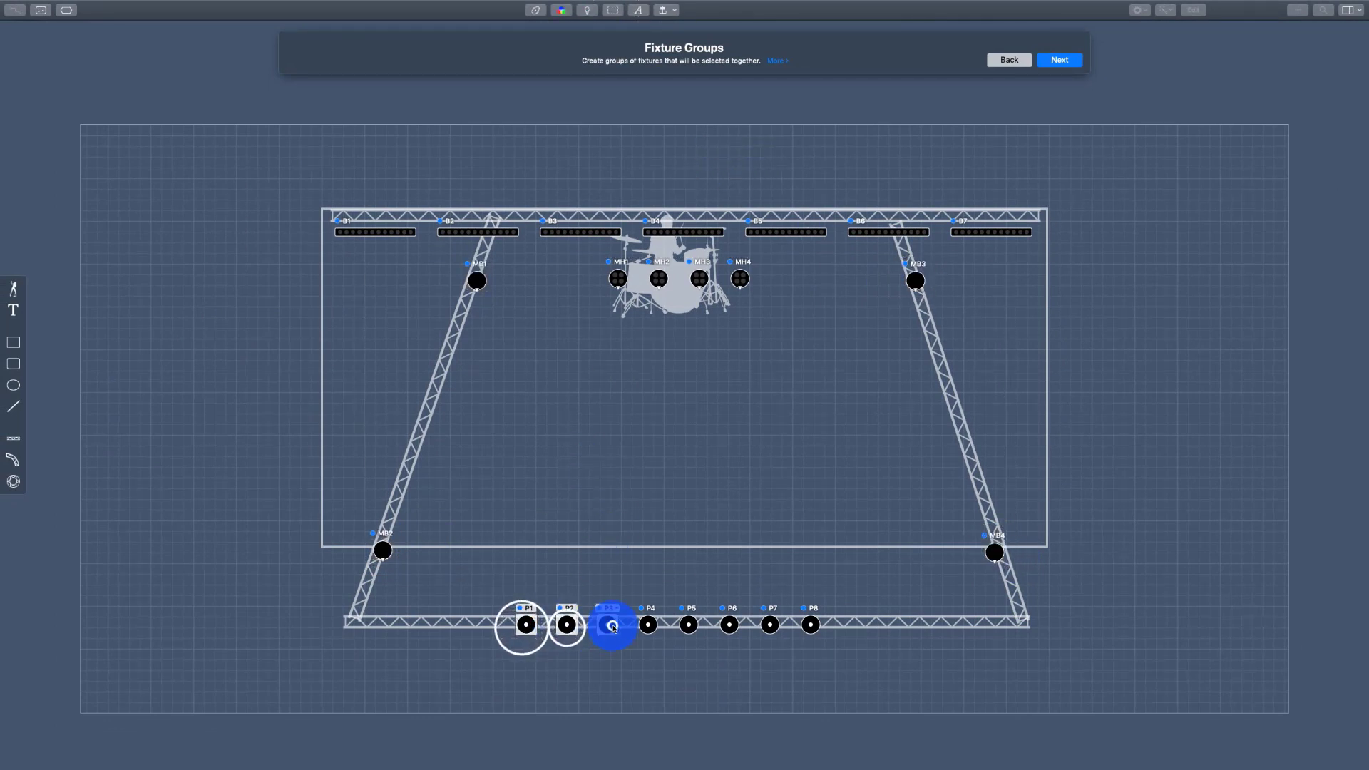
{"action": "left_click", "coordinate": [652, 628], "text": "shift"}
{"action": "left_click", "coordinate": [689, 626], "text": "shift"}
{"action": "left_click", "coordinate": [729, 626], "text": "shift"}
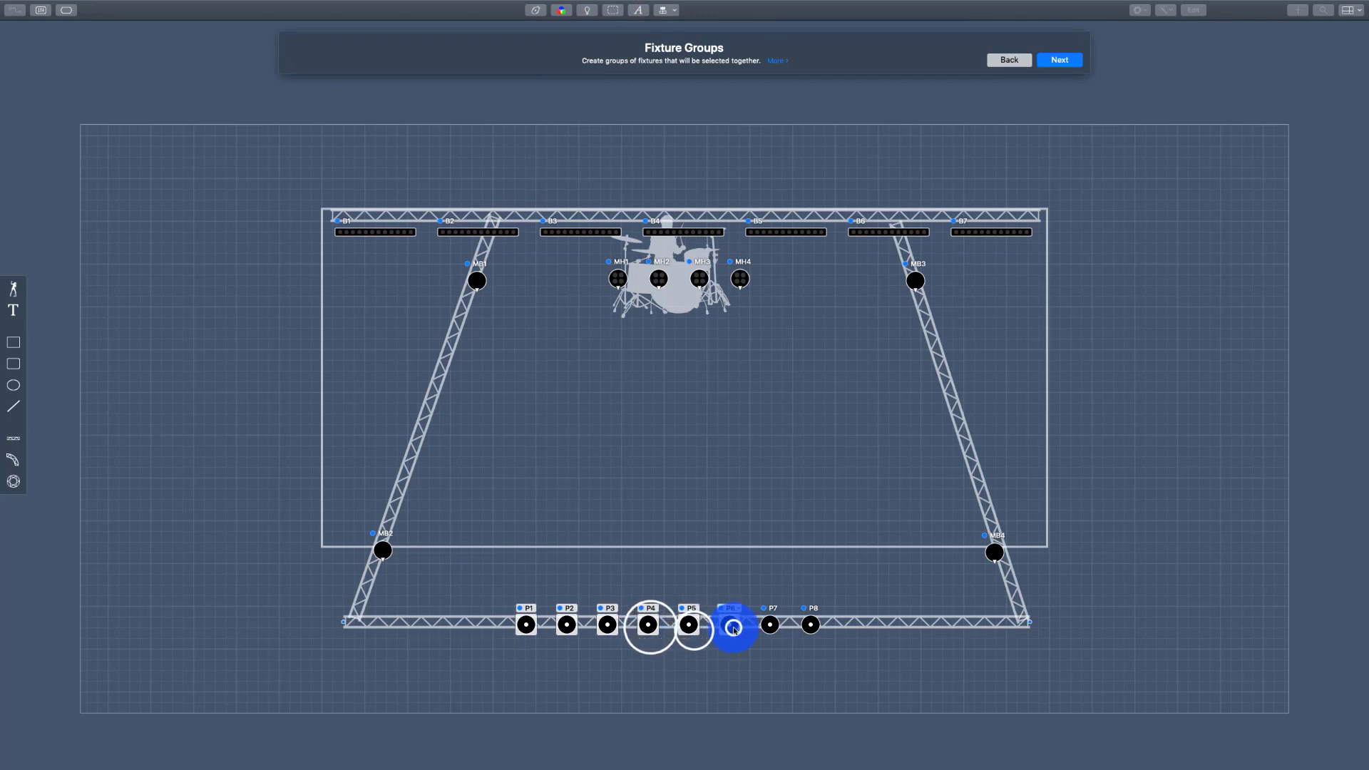
{"action": "left_click", "coordinate": [770, 626], "text": "shift"}
{"action": "left_click", "coordinate": [817, 628], "text": "shift"}
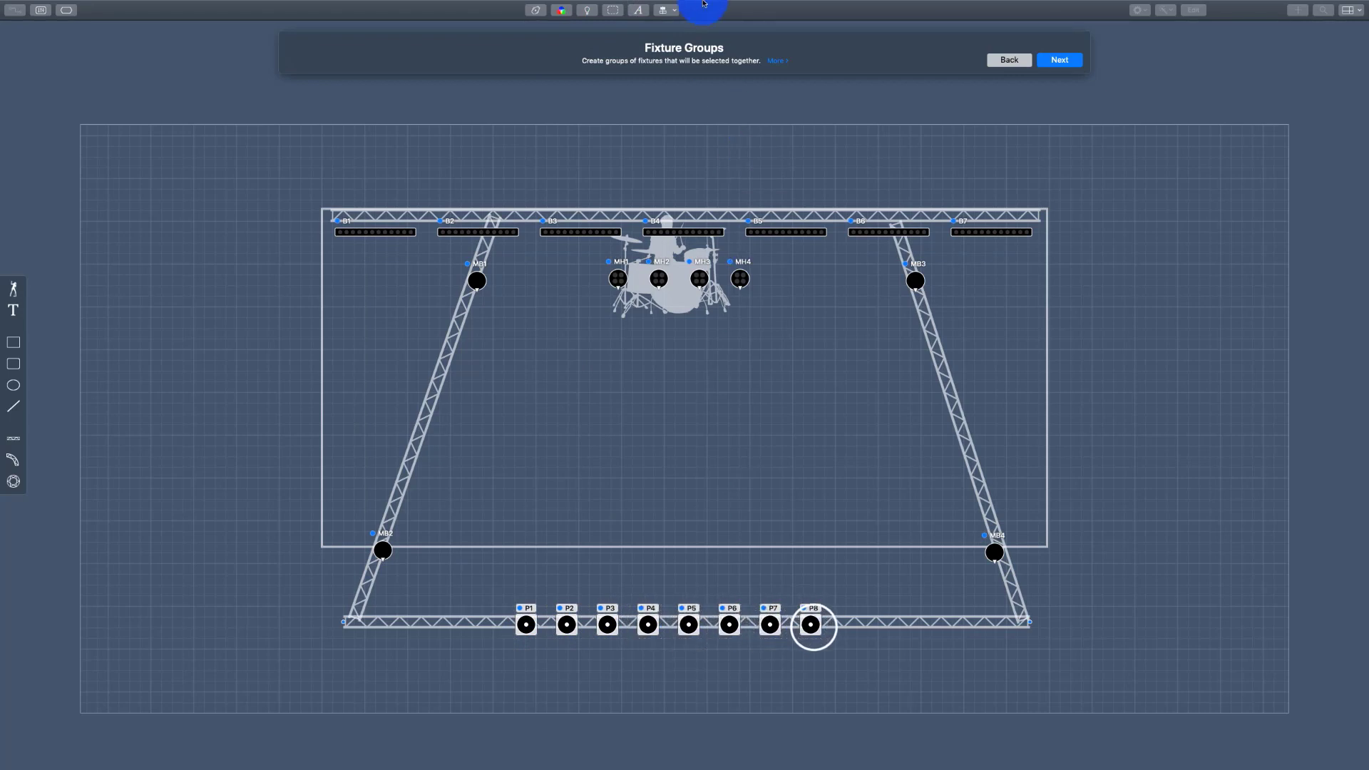
{"action": "left_click", "coordinate": [608, 24]}
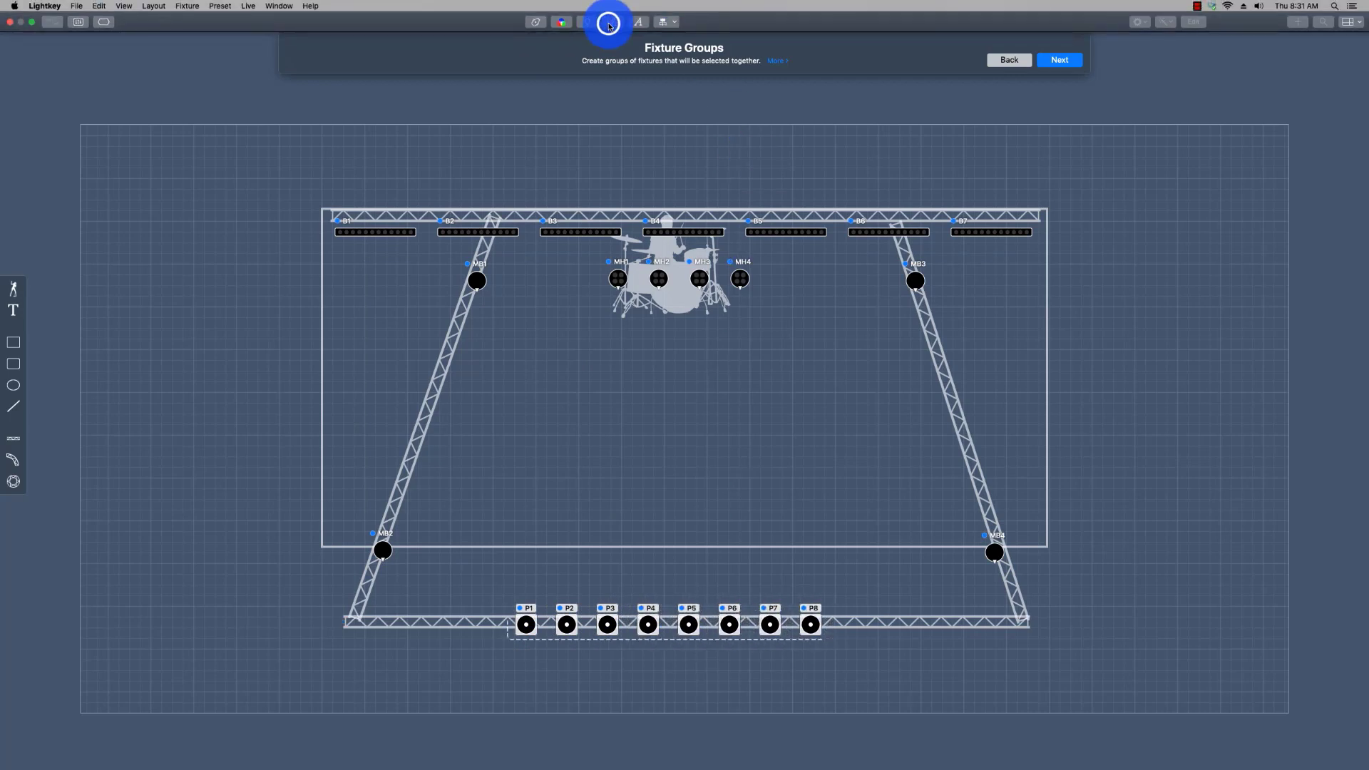
Step: Group moving heads MH1–MH4 into another fixture group and clear the selection
{"action": "left_click", "coordinate": [619, 278]}
{"action": "left_click", "coordinate": [662, 285], "text": "shift"}
{"action": "left_click", "coordinate": [702, 282], "text": "shift"}
{"action": "left_click", "coordinate": [738, 283], "text": "shift"}
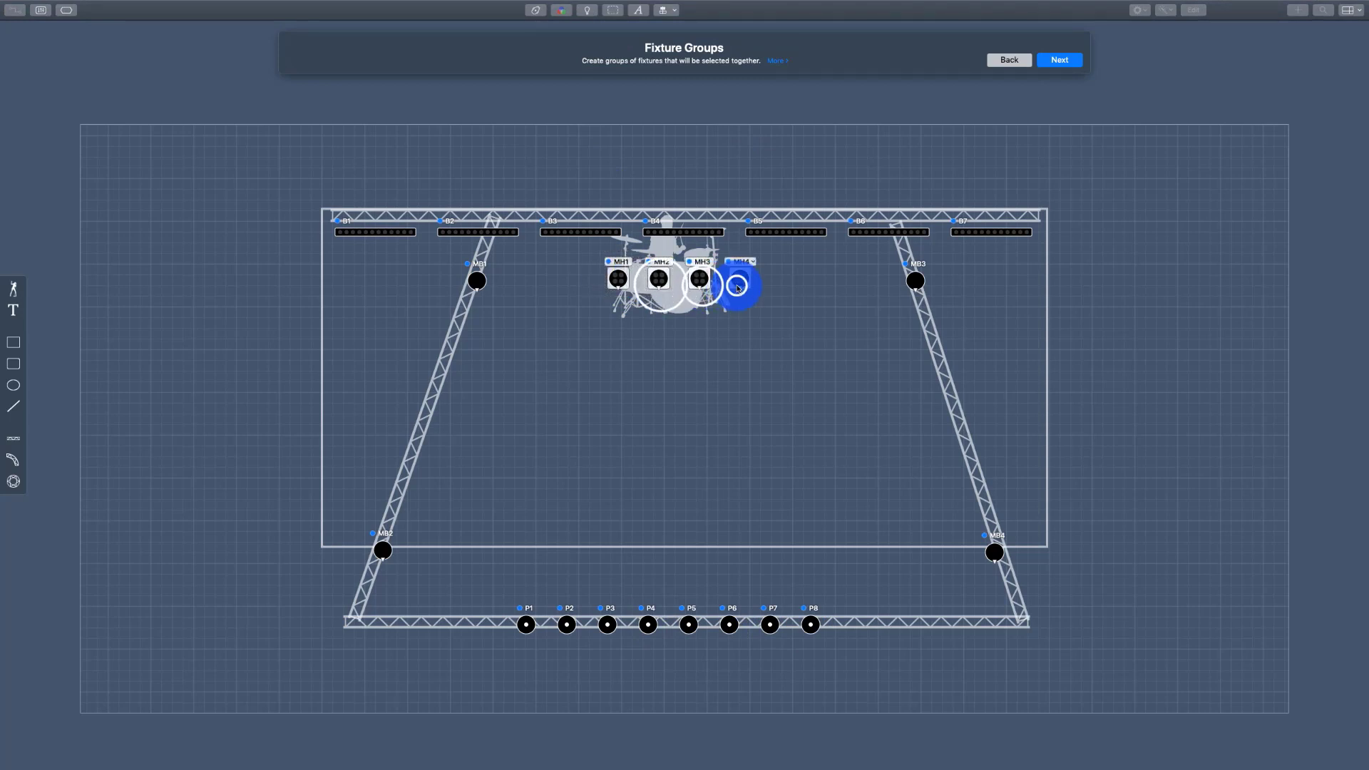
{"action": "left_click", "coordinate": [610, 17]}
{"action": "left_click", "coordinate": [612, 137]}
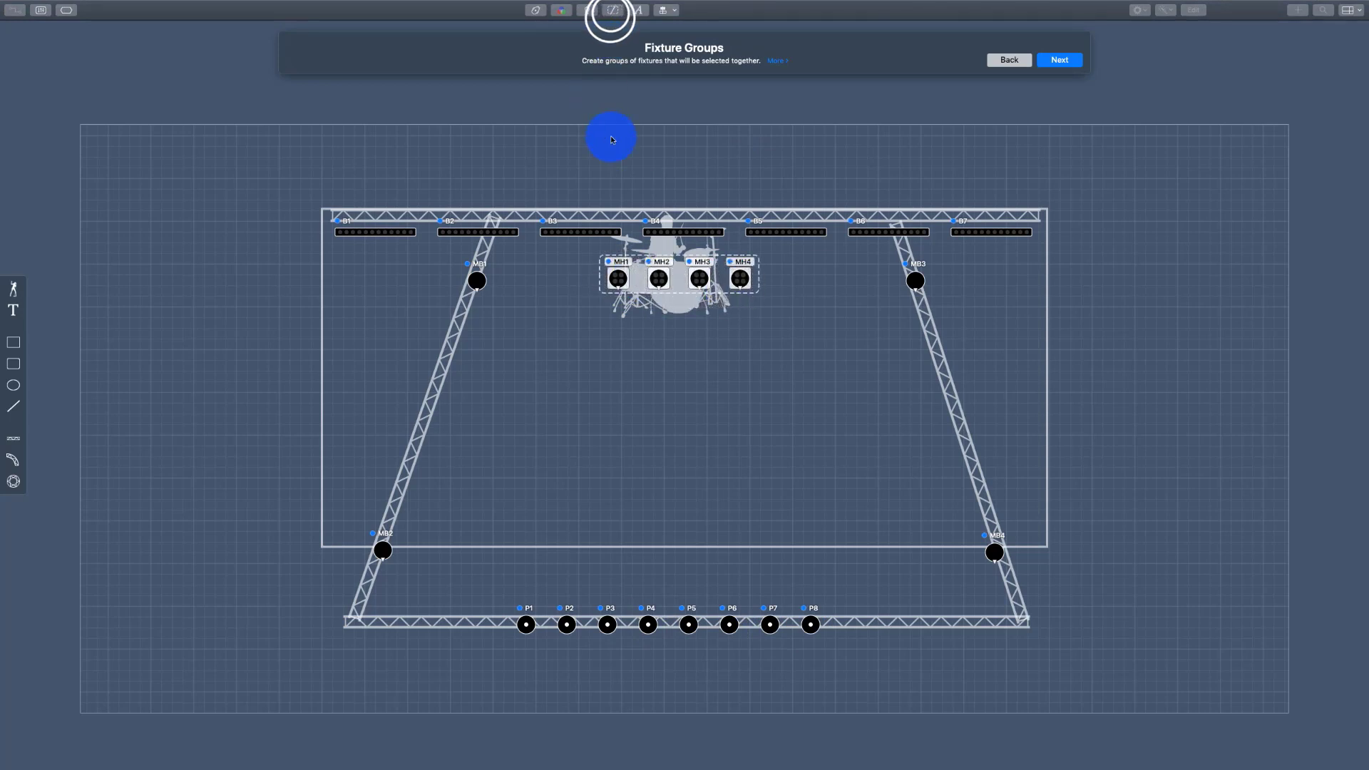
{"action": "left_click", "coordinate": [638, 161]}
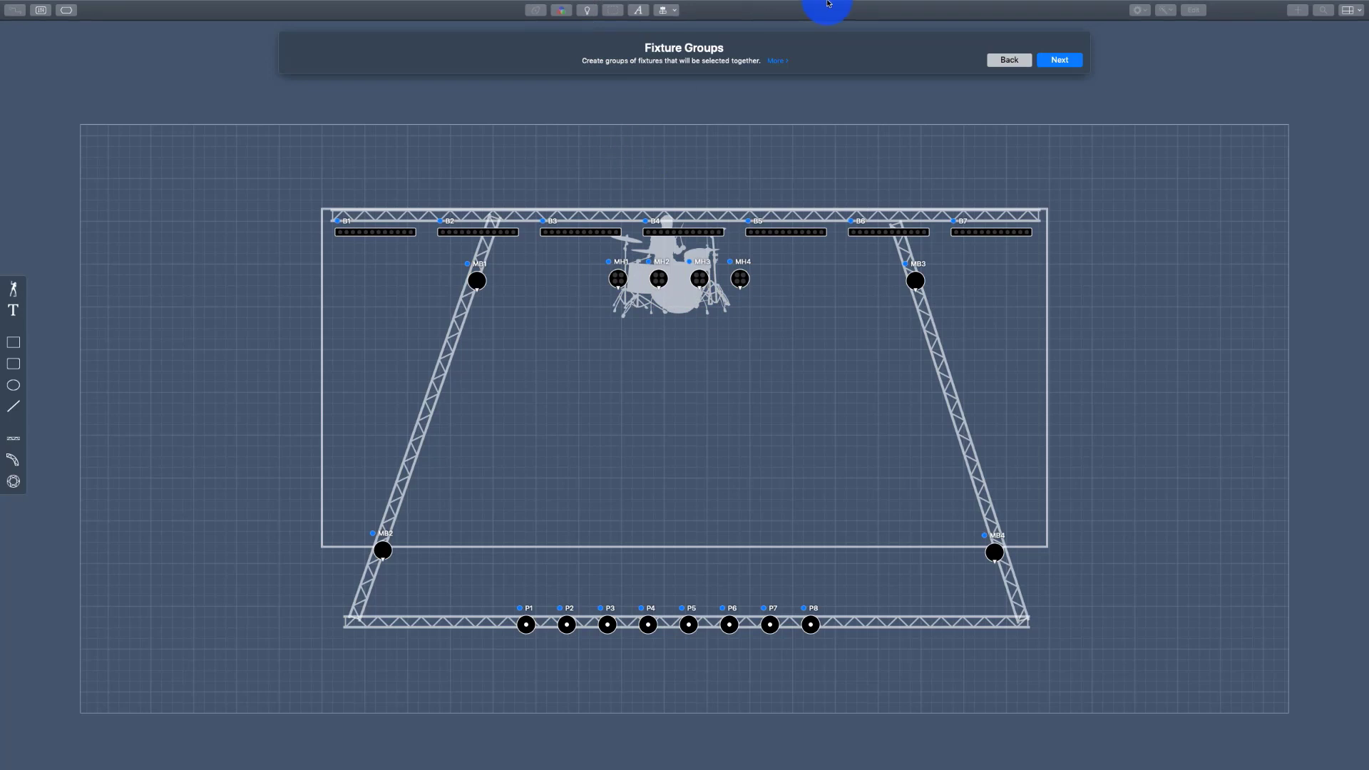
Step: In the Light Beam Directions step, set the MH1–MH4 home direction to +0.0°
{"action": "left_click", "coordinate": [1048, 71]}
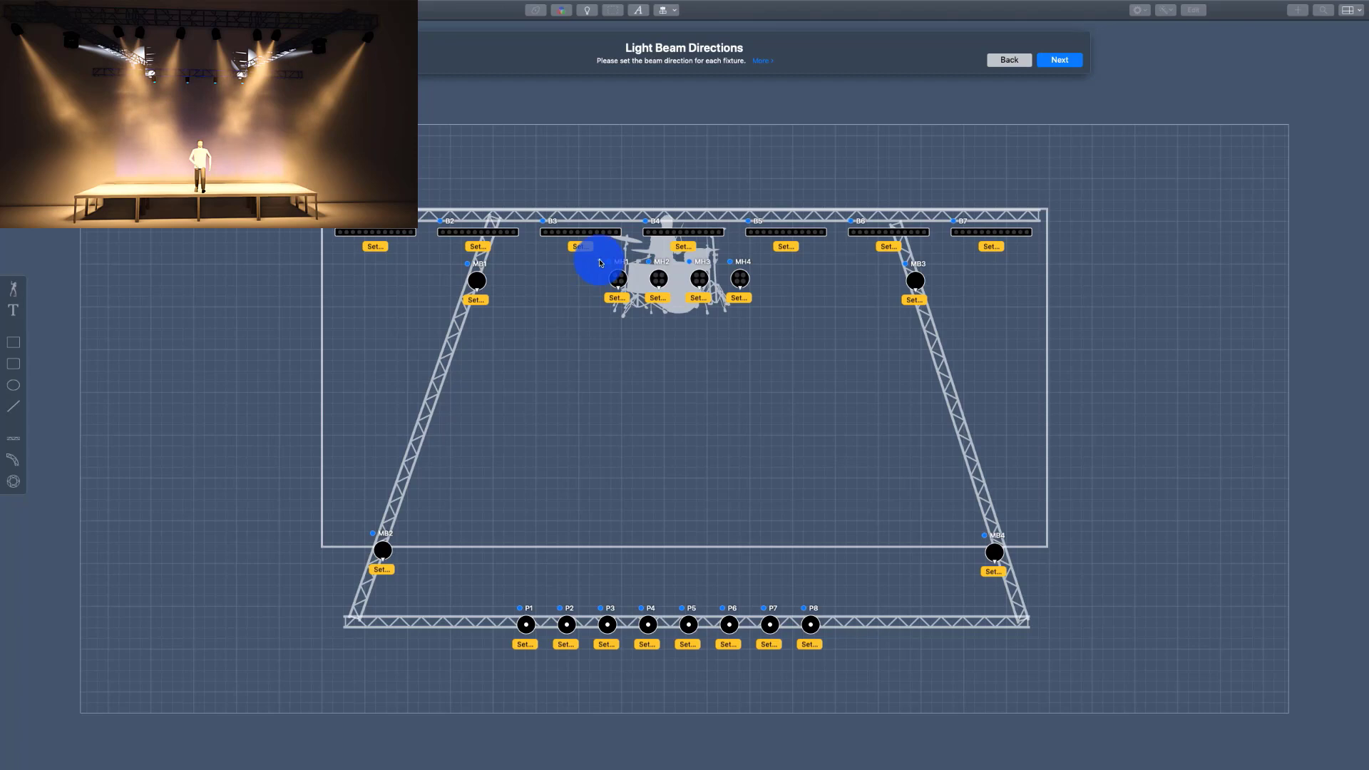
{"action": "left_click_drag", "start_coordinate": [598, 261], "coordinate": [794, 318]}
{"action": "left_click", "coordinate": [617, 298]}
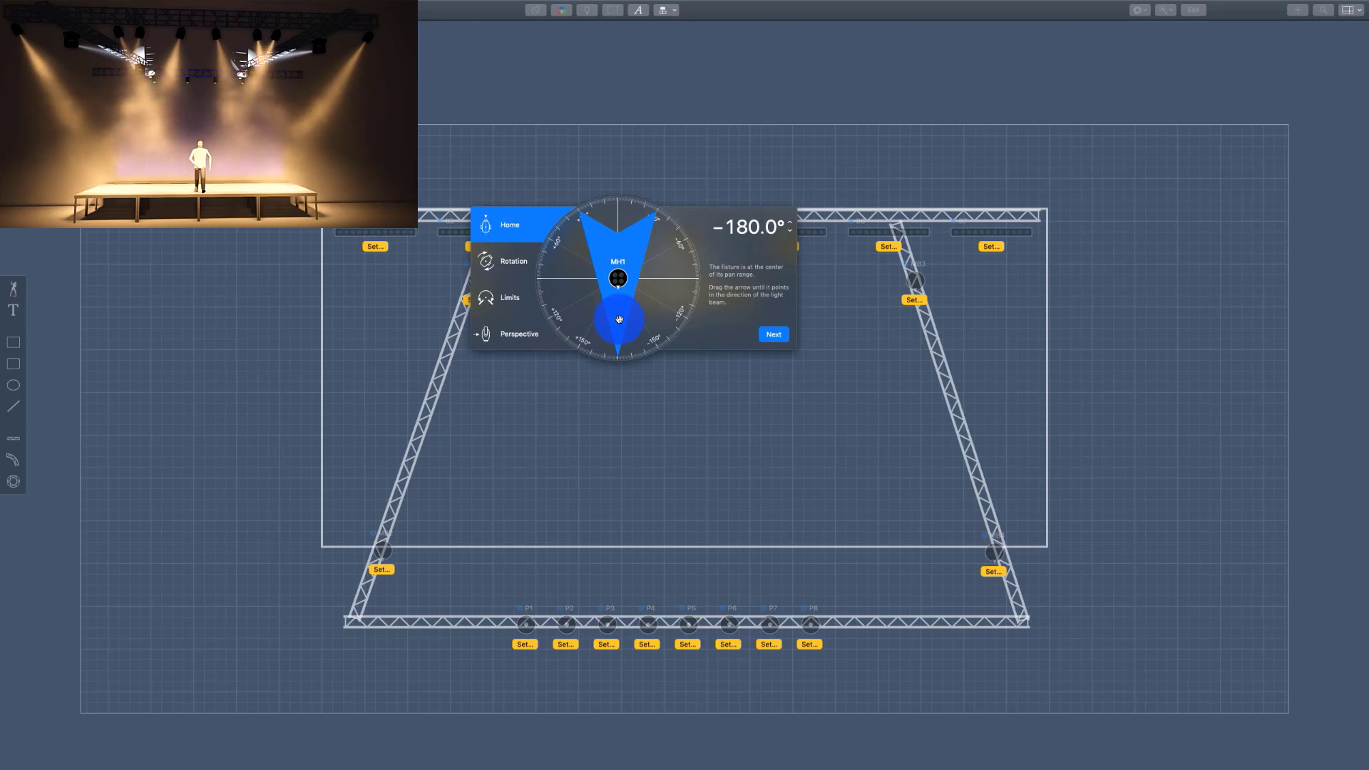
{"action": "left_click_drag", "start_coordinate": [619, 319], "coordinate": [626, 218]}
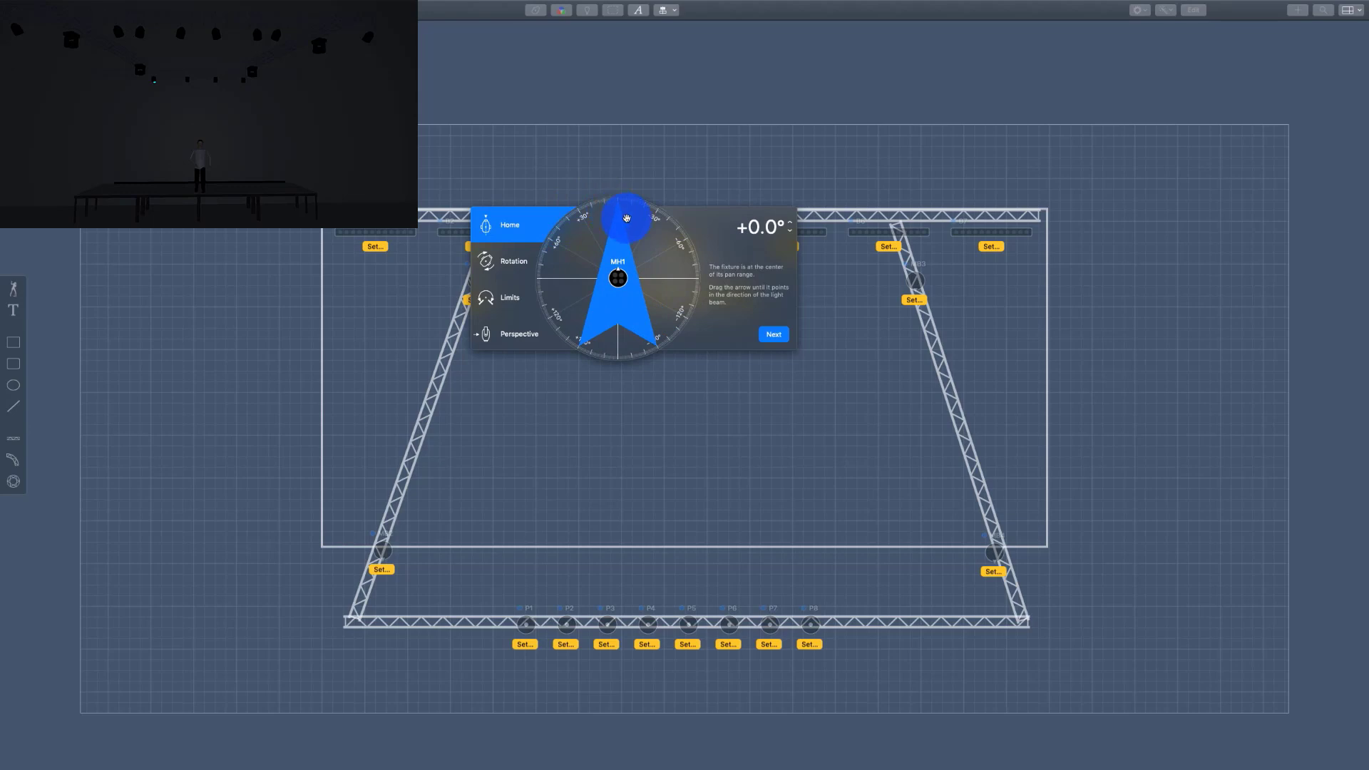
{"action": "left_click", "coordinate": [787, 338]}
Step: Draw the moving heads' pan rotation direction arrow on the dial
{"action": "left_click", "coordinate": [762, 333]}
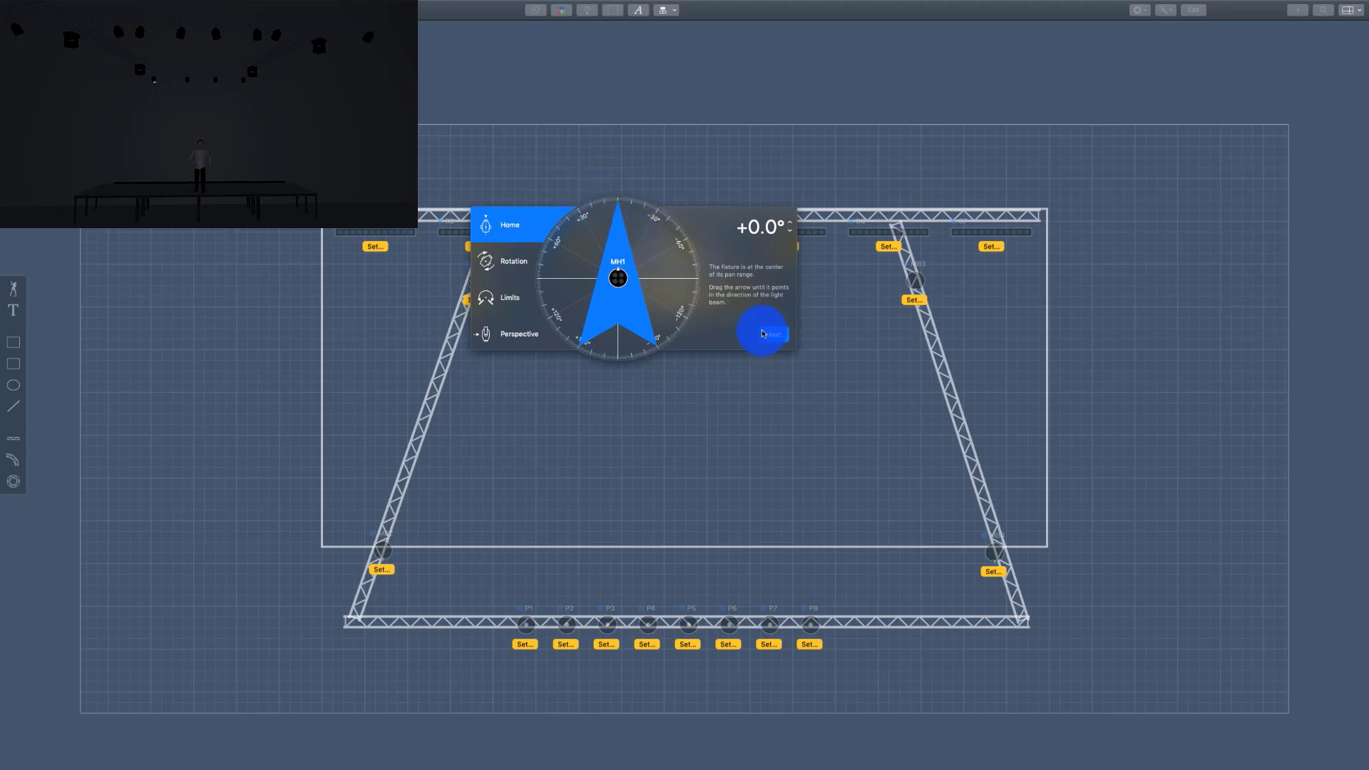
{"action": "left_click", "coordinate": [779, 337]}
{"action": "left_click", "coordinate": [778, 335]}
{"action": "left_click", "coordinate": [622, 226]}
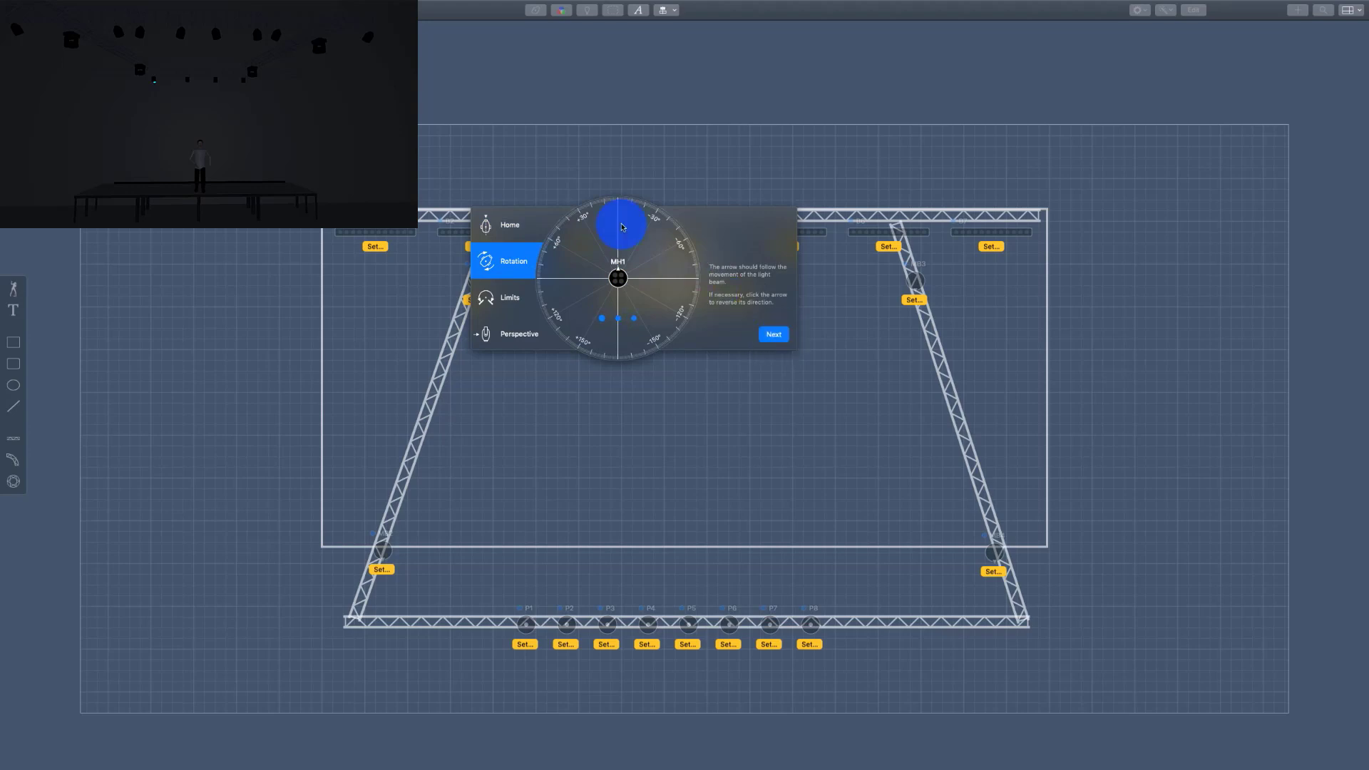
{"action": "left_click_drag", "start_coordinate": [621, 227], "coordinate": [644, 311]}
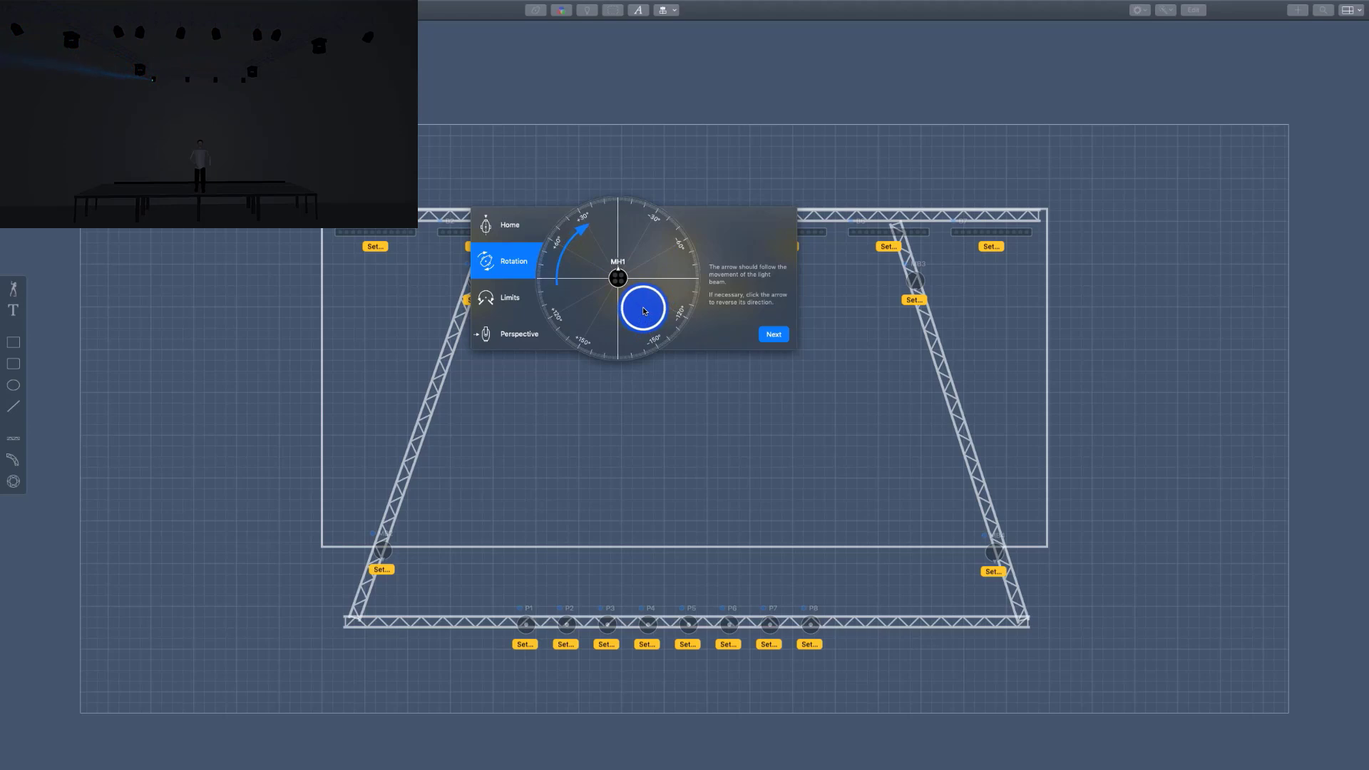
{"action": "left_click_drag", "start_coordinate": [602, 238], "coordinate": [770, 342]}
Step: Extend the MH1–MH4 pan limit range up to the top of the dial
{"action": "left_click", "coordinate": [770, 342]}
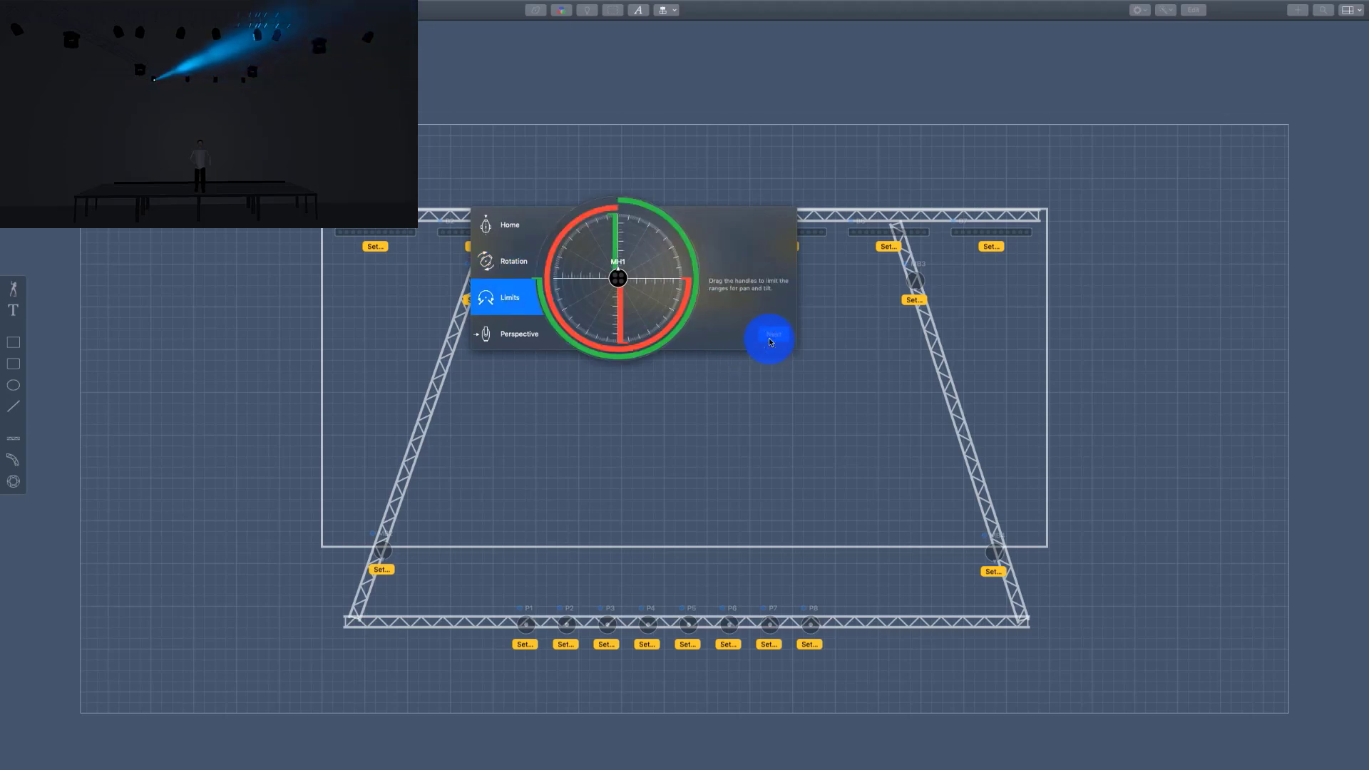
{"action": "left_click", "coordinate": [561, 302]}
{"action": "left_click_drag", "start_coordinate": [561, 302], "coordinate": [565, 298]}
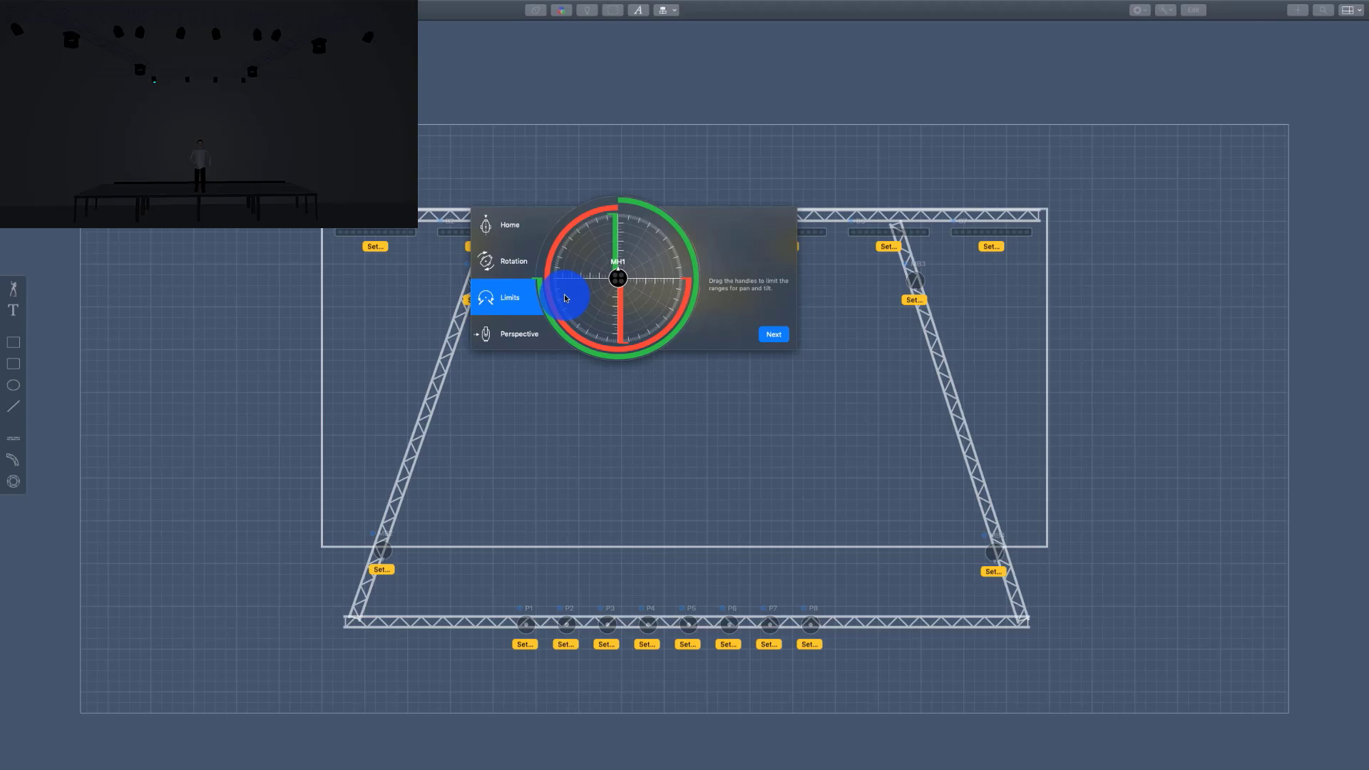
{"action": "left_click_drag", "start_coordinate": [565, 298], "coordinate": [609, 224]}
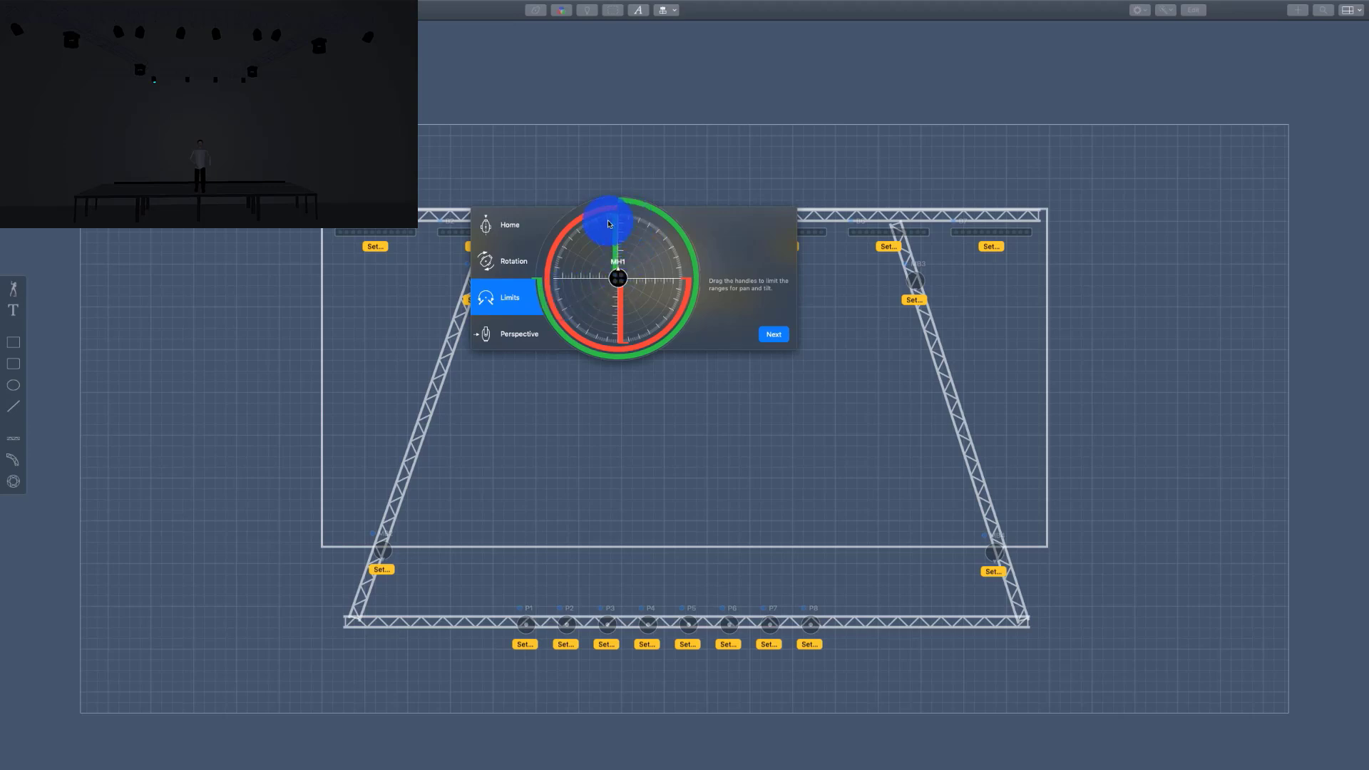
Step: Choose the downward-pointing beam perspective and finish the moving-head setup
{"action": "left_click", "coordinate": [527, 331]}
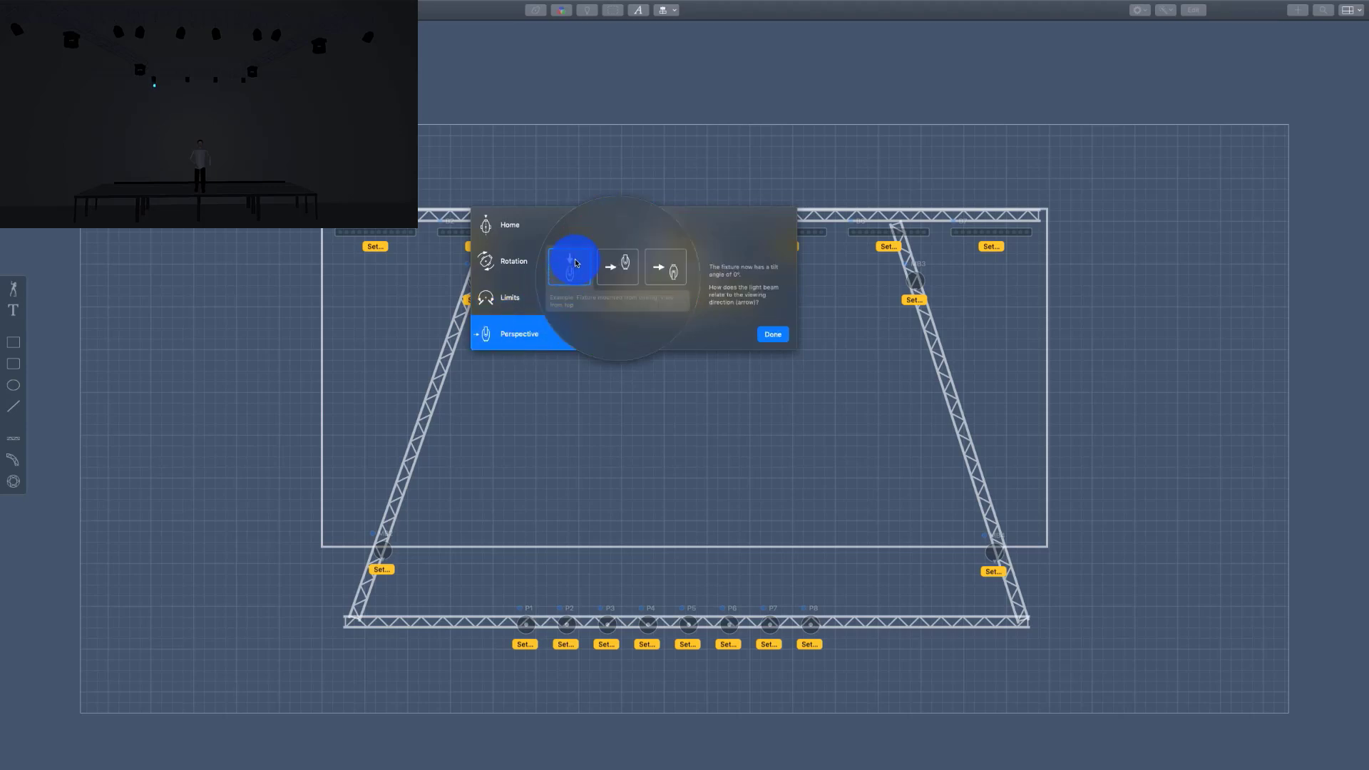
{"action": "left_click", "coordinate": [576, 263]}
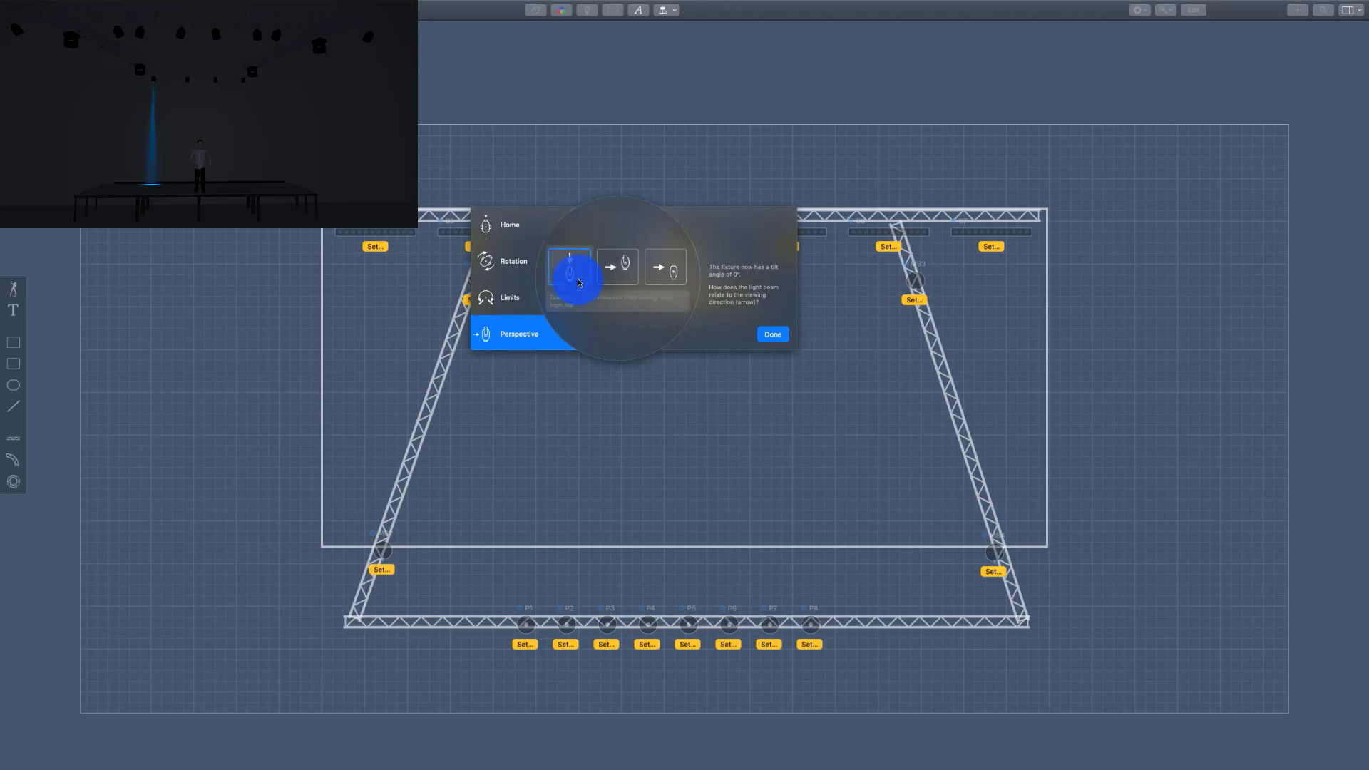
{"action": "left_click", "coordinate": [771, 339]}
{"action": "left_click", "coordinate": [632, 284]}
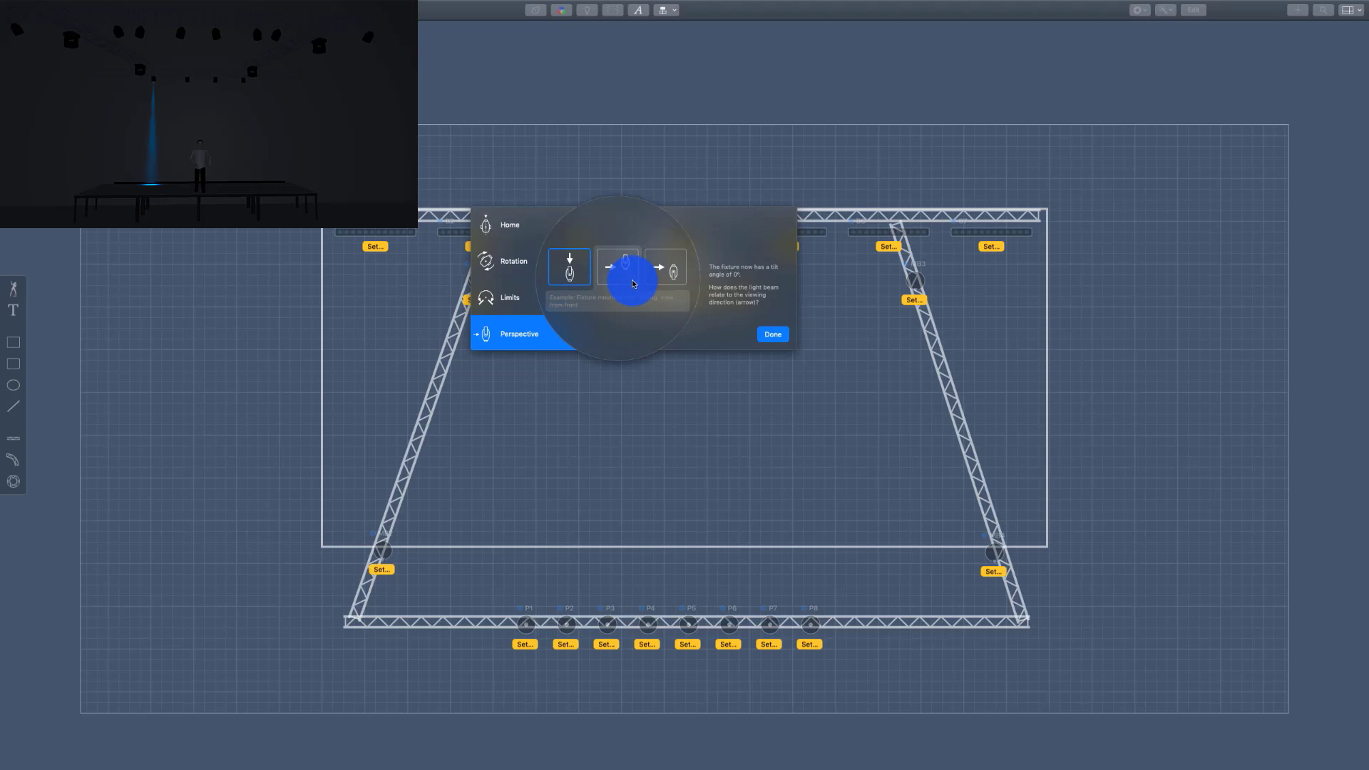
{"action": "left_click", "coordinate": [667, 280]}
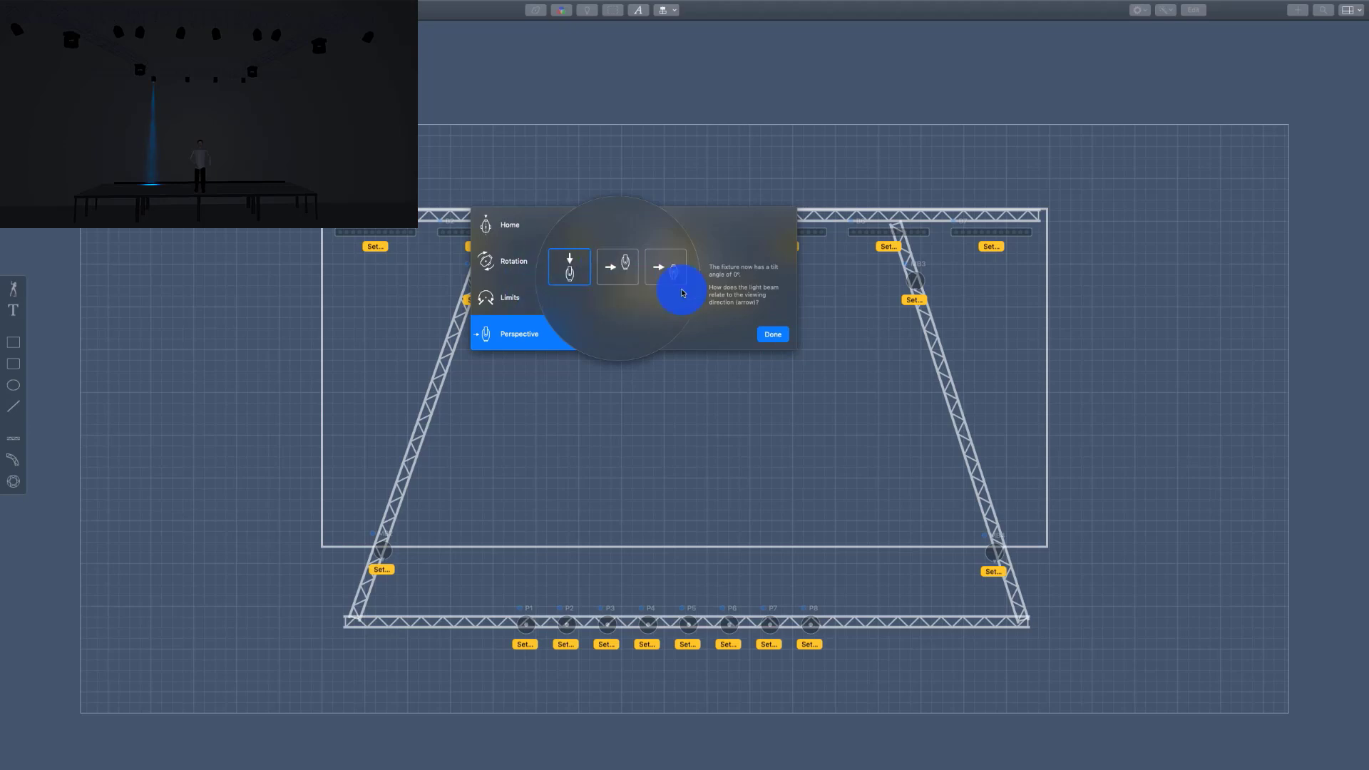
{"action": "left_click", "coordinate": [774, 334]}
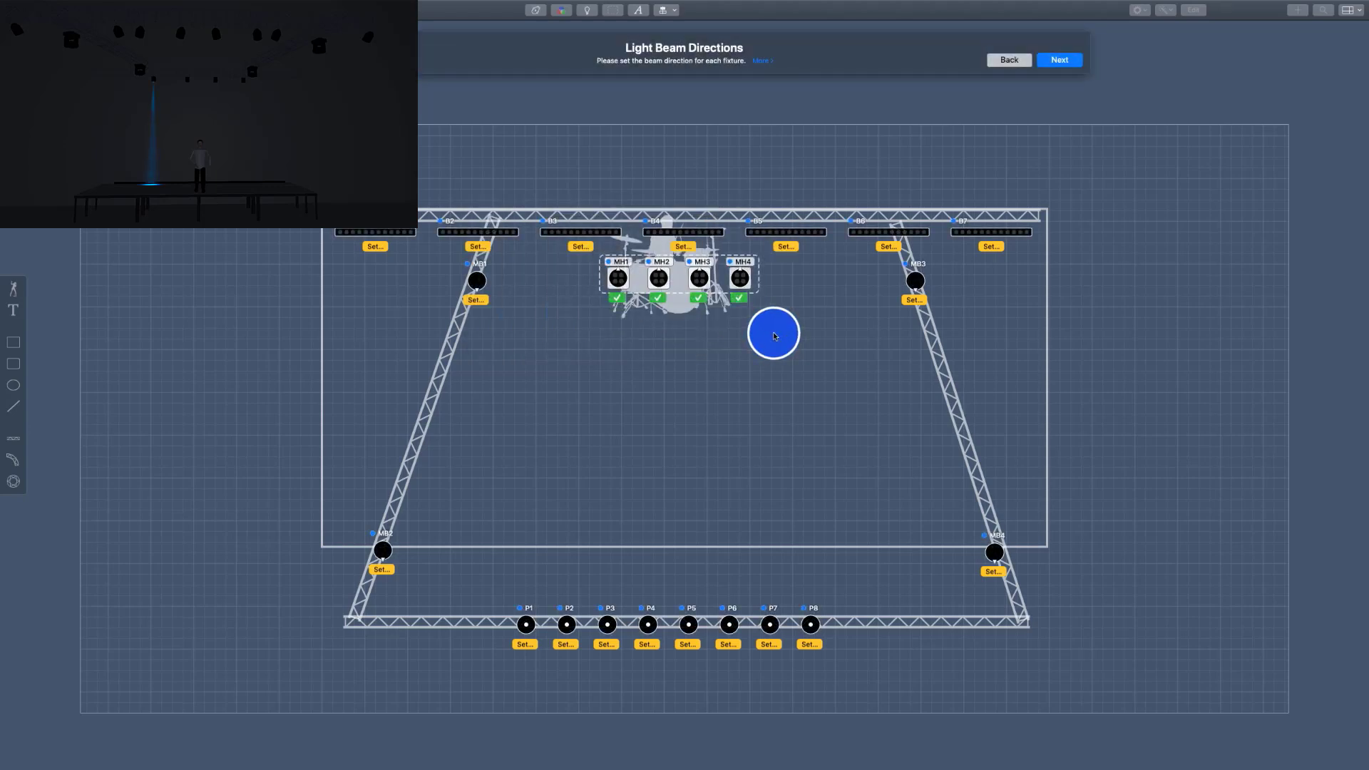
Step: Give bars B1–B7 the first beam representation so they are checked off
{"action": "left_click", "coordinate": [774, 337]}
{"action": "left_click", "coordinate": [707, 297]}
{"action": "left_click", "coordinate": [357, 237]}
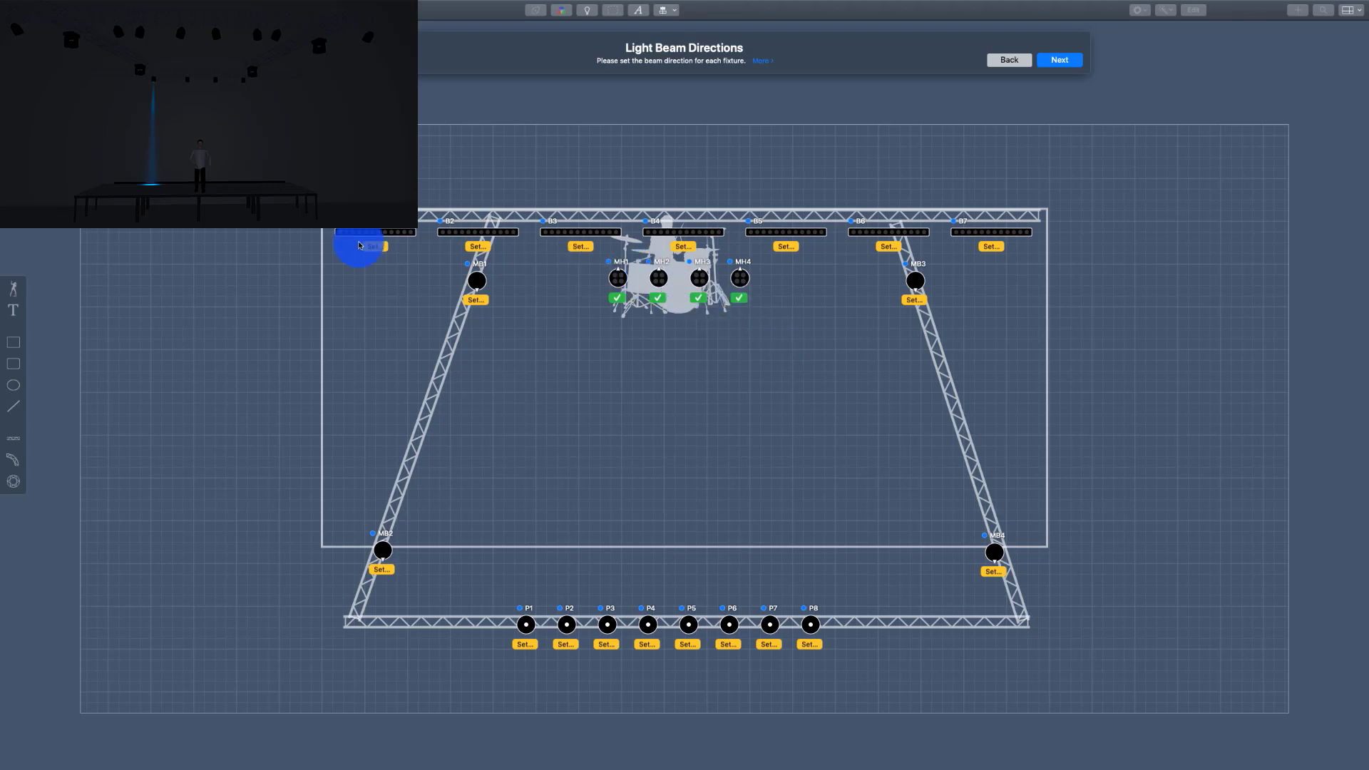
{"action": "left_click", "coordinate": [380, 247]}
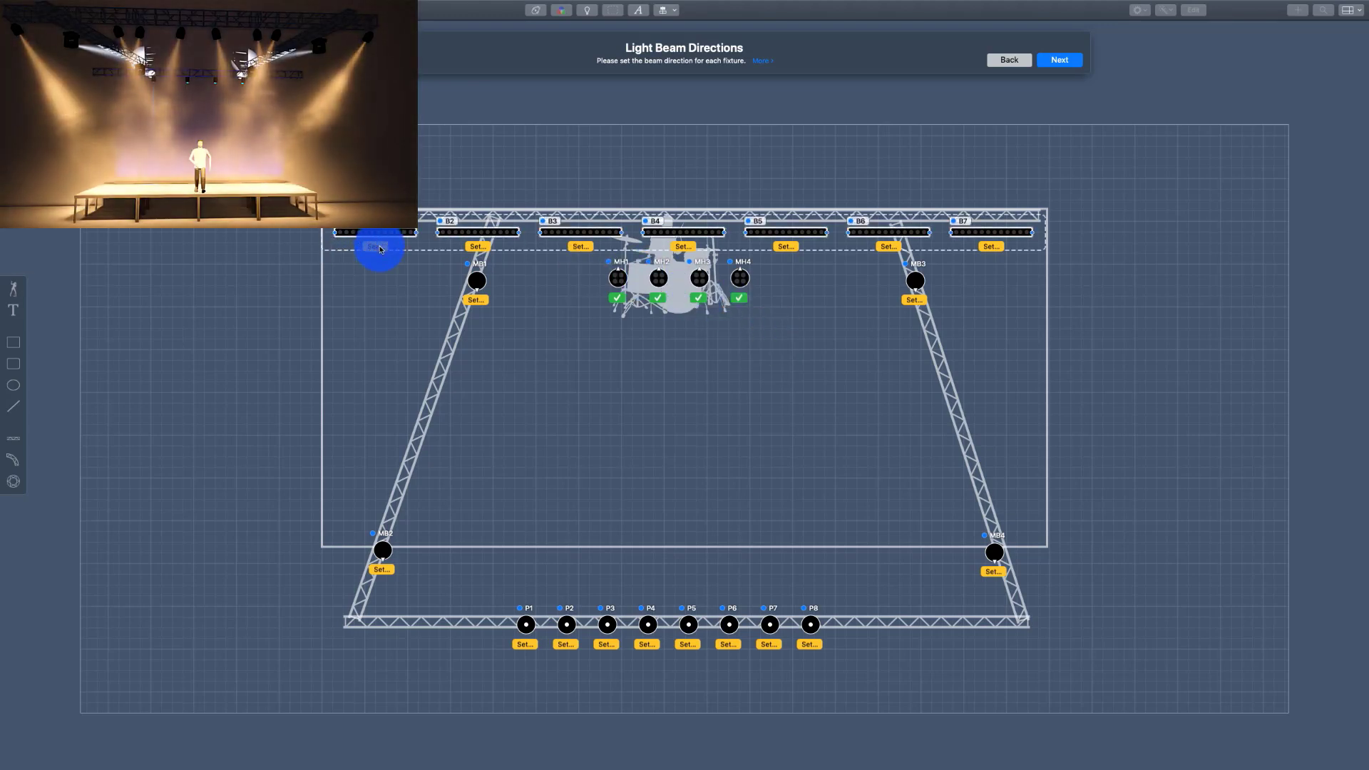
{"action": "left_click", "coordinate": [380, 248]}
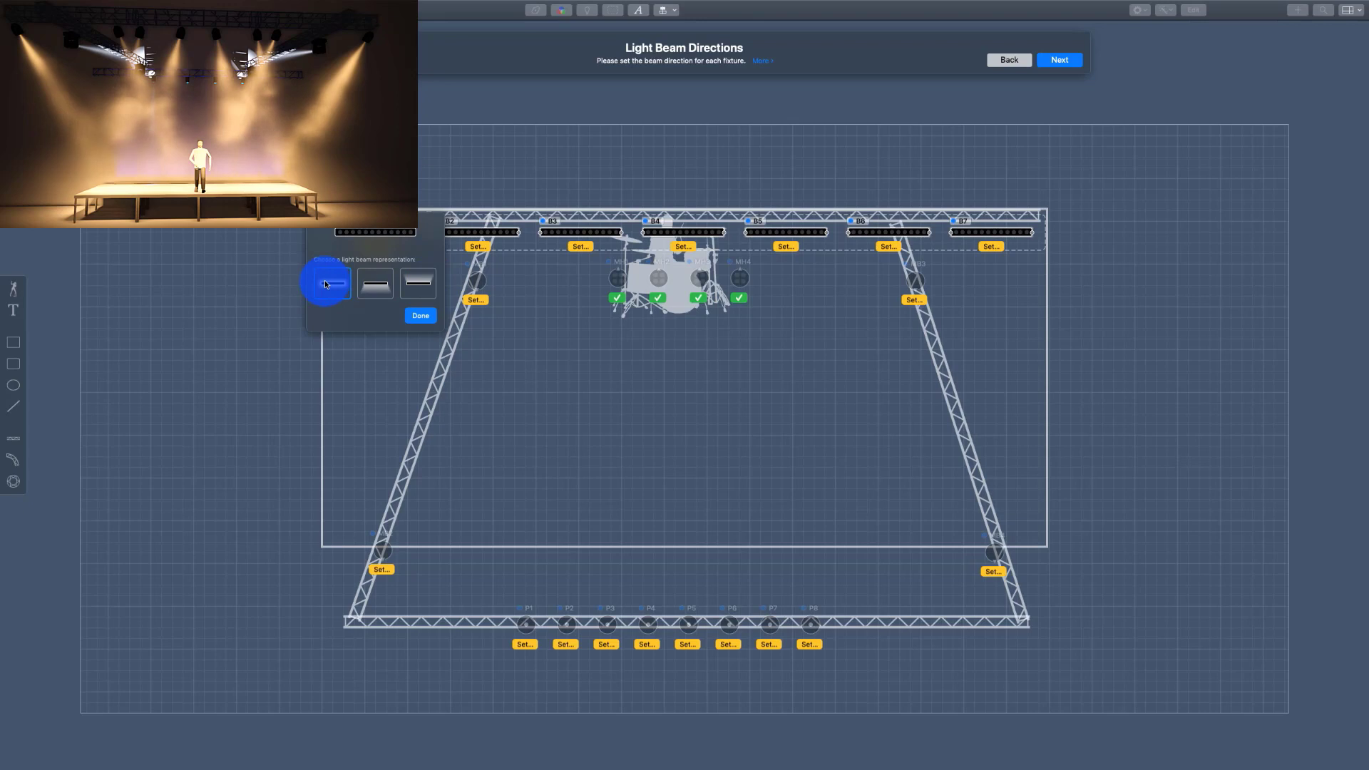
{"action": "left_click", "coordinate": [420, 318]}
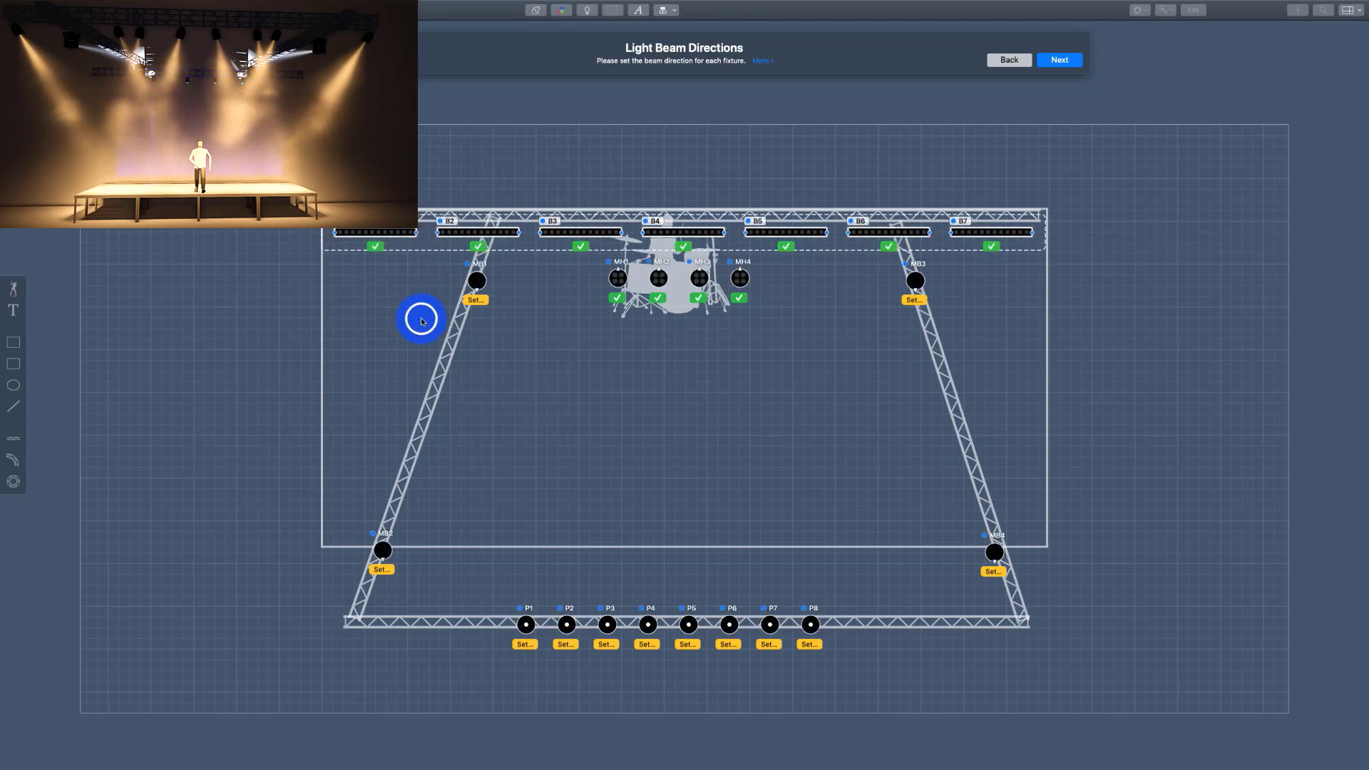
Step: Open MB1's beam-direction setup and start turning its direction arrow
{"action": "left_click", "coordinate": [475, 300]}
{"action": "left_click", "coordinate": [481, 277]}
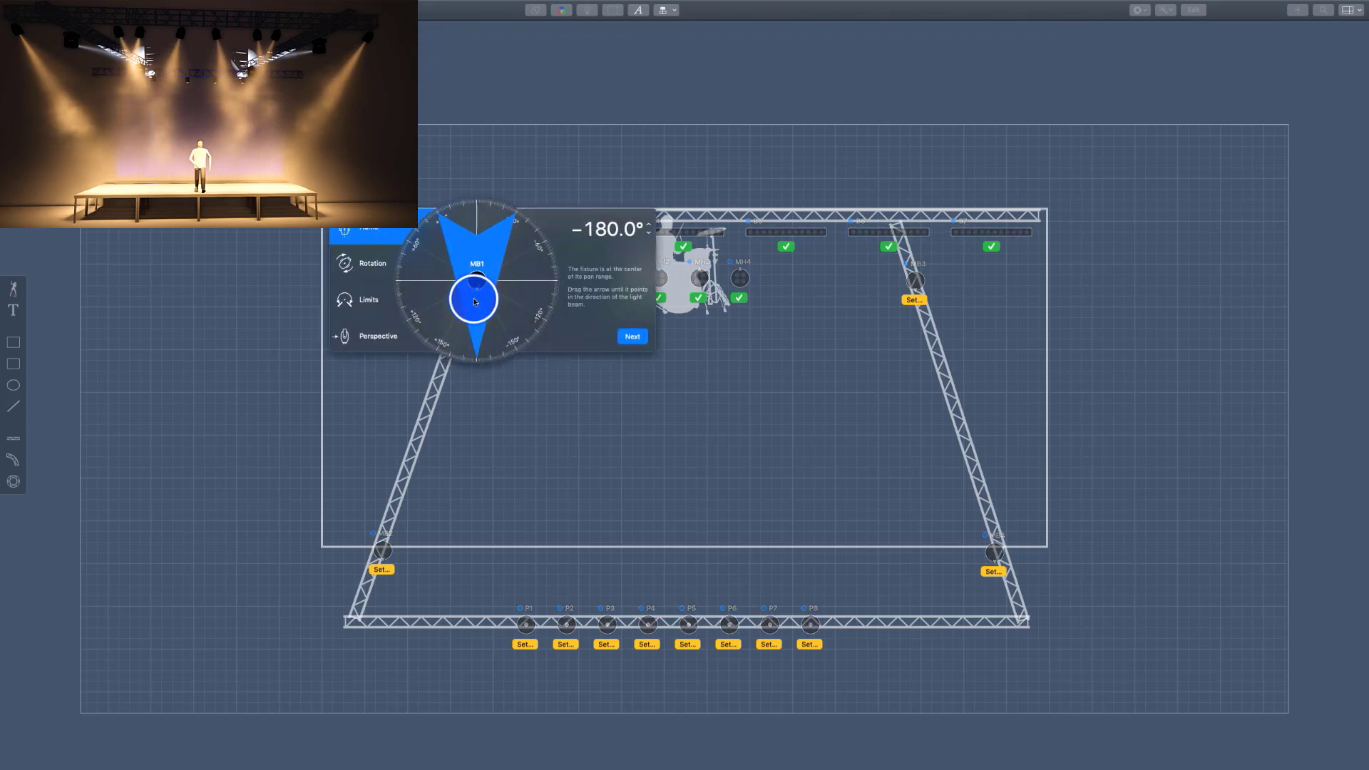
{"action": "left_click_drag", "start_coordinate": [482, 277], "coordinate": [479, 304]}
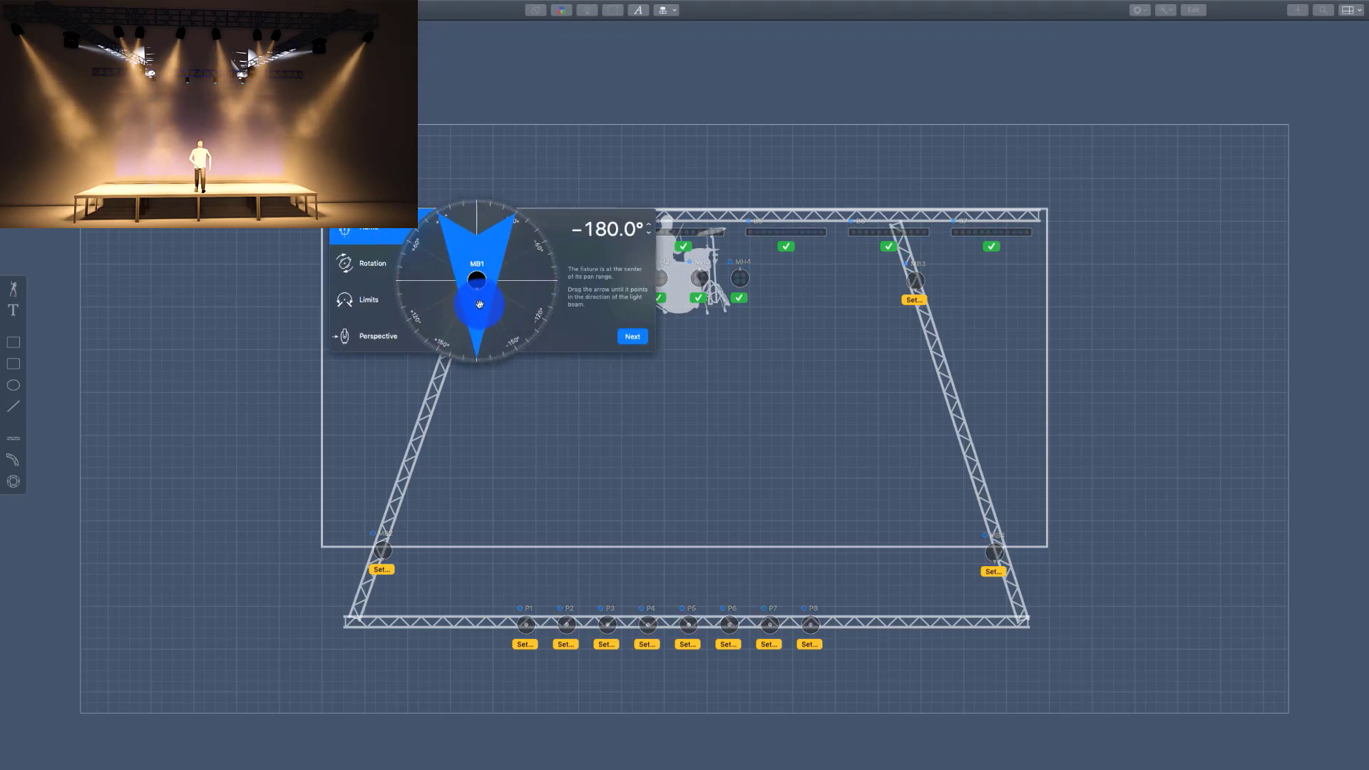